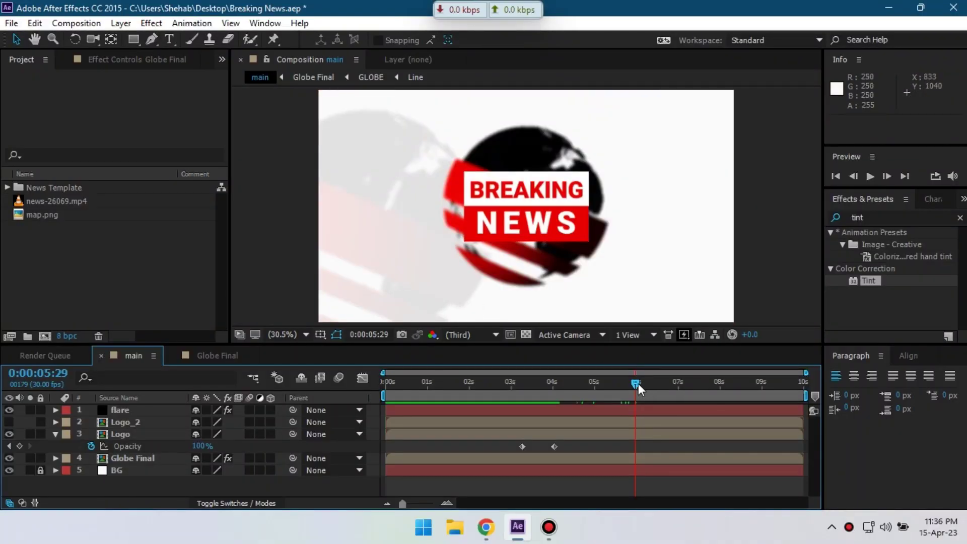
# Step: Create the 1920×1080, 30 fps composition main with a 10-second duration
pyautogui.moveTo(638, 383); pyautogui.dragTo(376, 411)
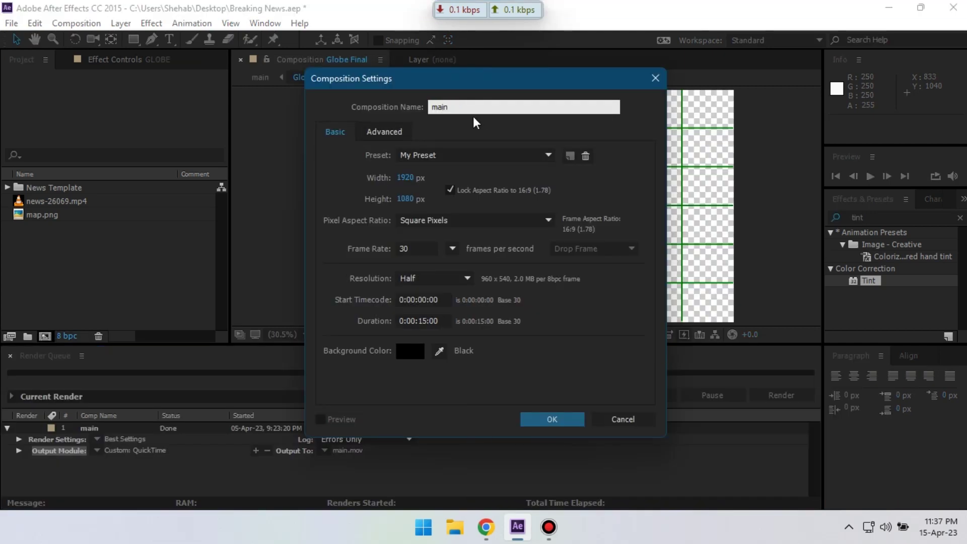
pyautogui.click(426, 321)
pyautogui.write('0')
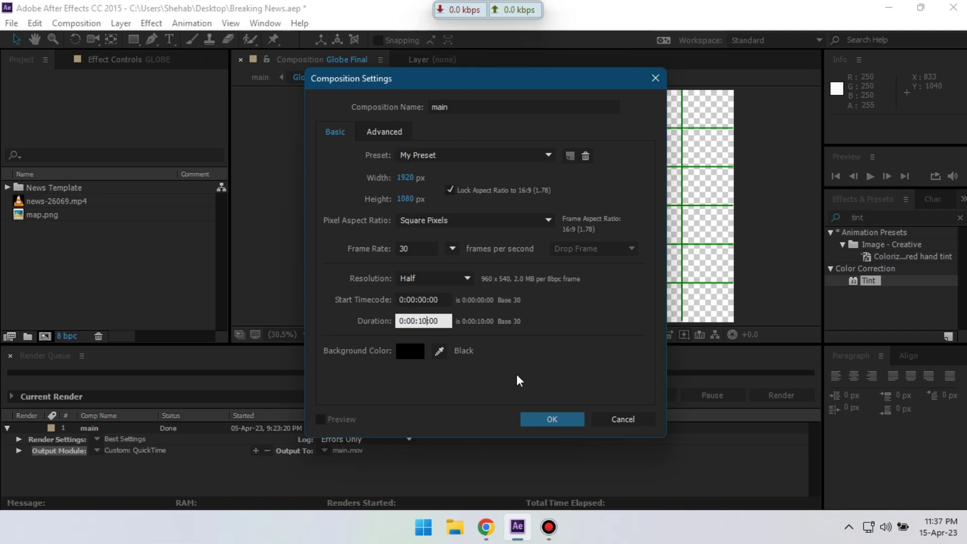
pyautogui.click(553, 420)
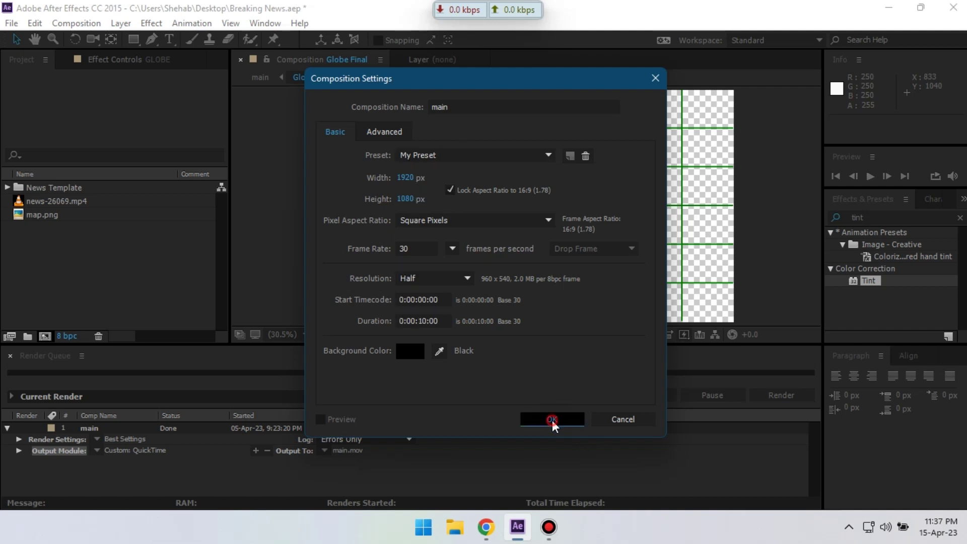
# Step: Add a white full-frame solid layer renamed BG to the main composition
pyautogui.rightClick(144, 306)
pyautogui.moveTo(175, 309)
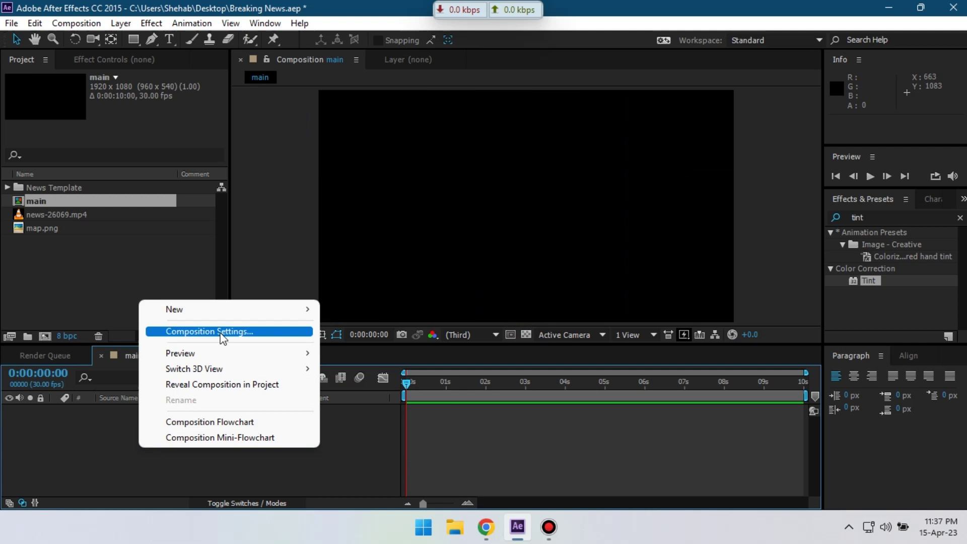
pyautogui.click(361, 347)
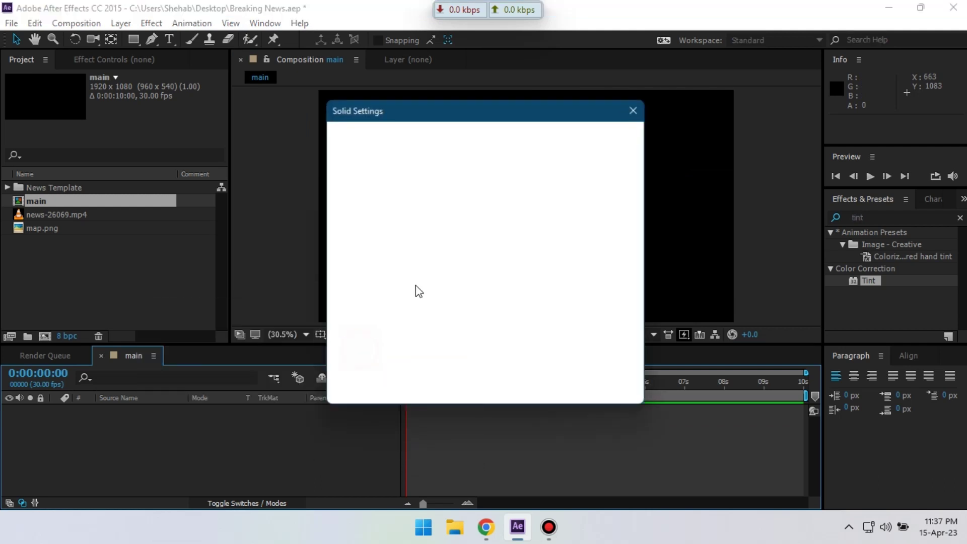
pyautogui.click(476, 350)
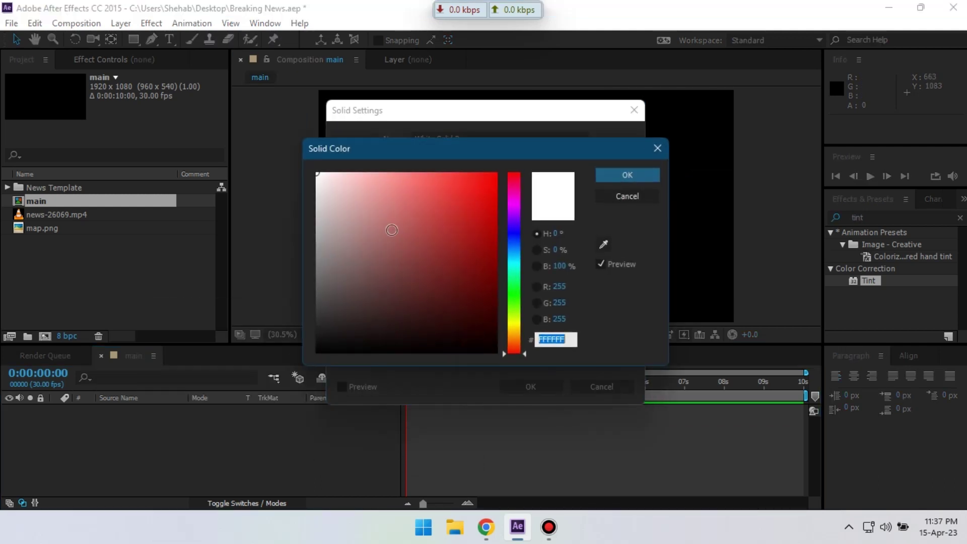
pyautogui.click(626, 175)
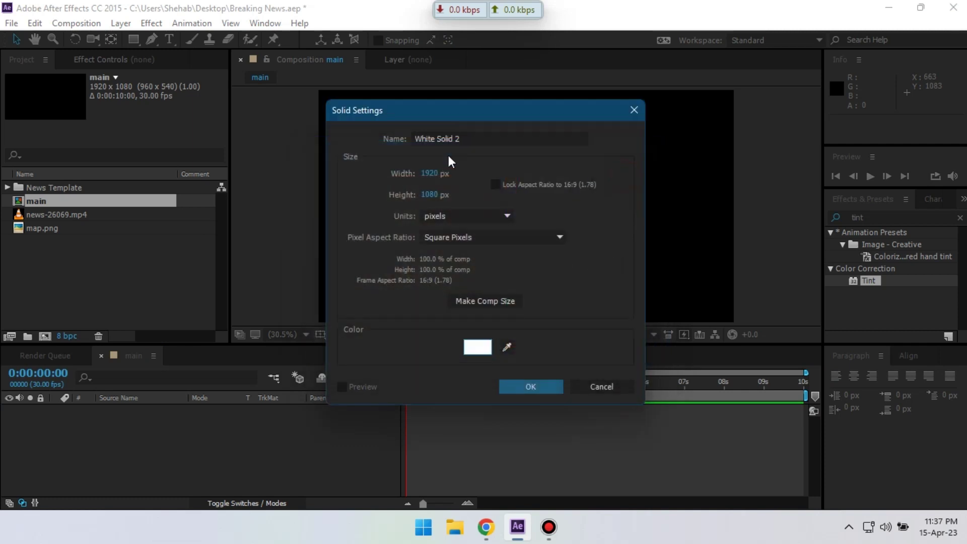
pyautogui.moveTo(471, 138); pyautogui.dragTo(380, 143)
pyautogui.write('B')
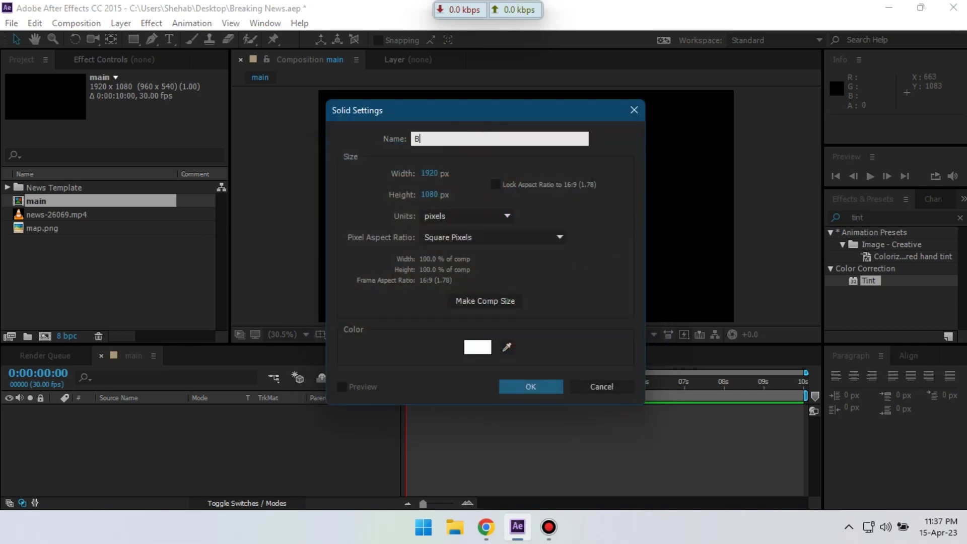
pyautogui.write('G')
pyautogui.click(530, 386)
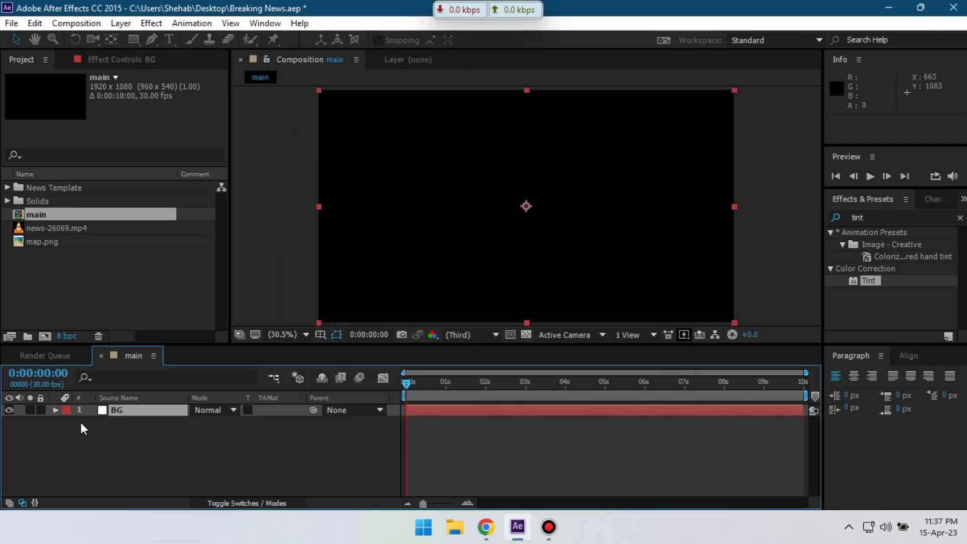
# Step: Lock the BG layer and begin a new composition
pyautogui.click(40, 410)
pyautogui.hotkey('ctrl', 'n')
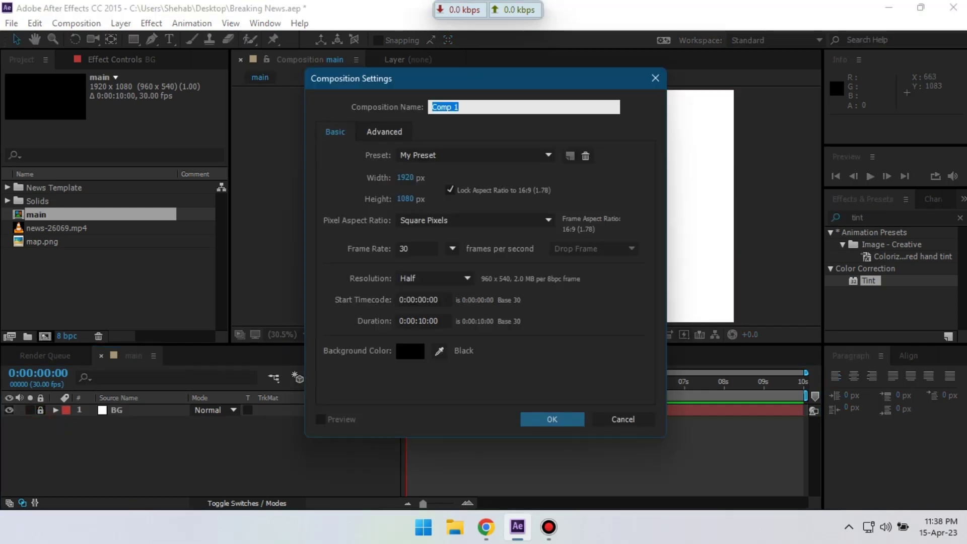
# Step: Create the map composition with map.png scaled up to about 120% to fill the frame
pyautogui.click(552, 419)
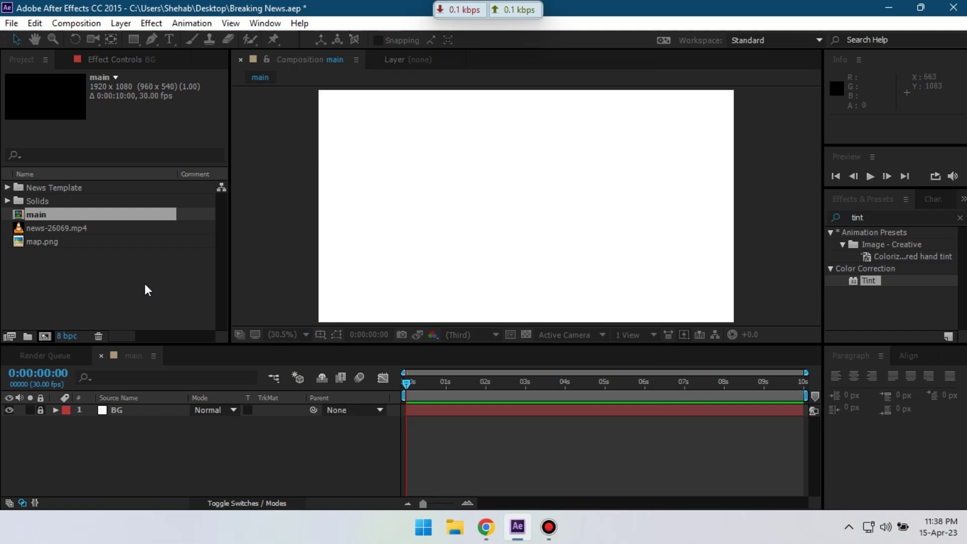
pyautogui.click(48, 255)
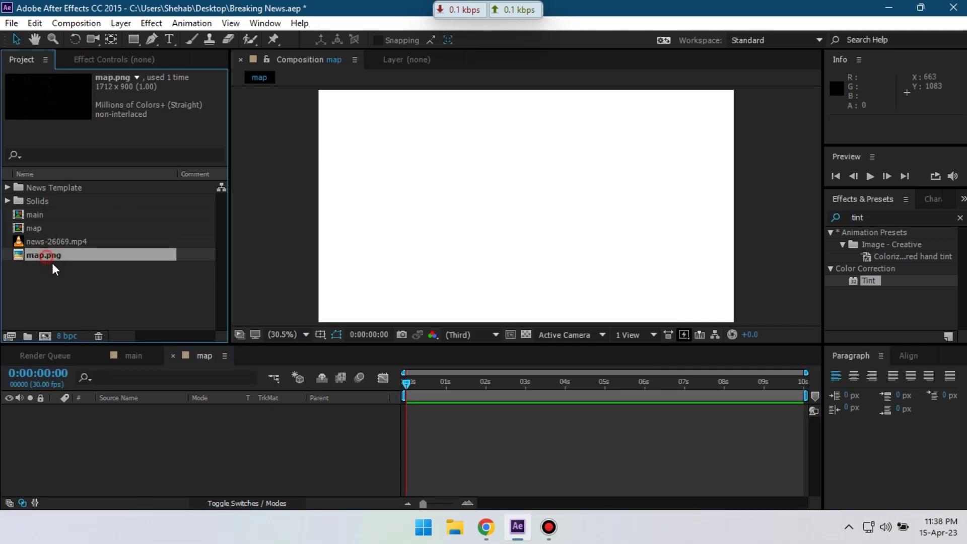
pyautogui.moveTo(52, 256); pyautogui.dragTo(119, 437)
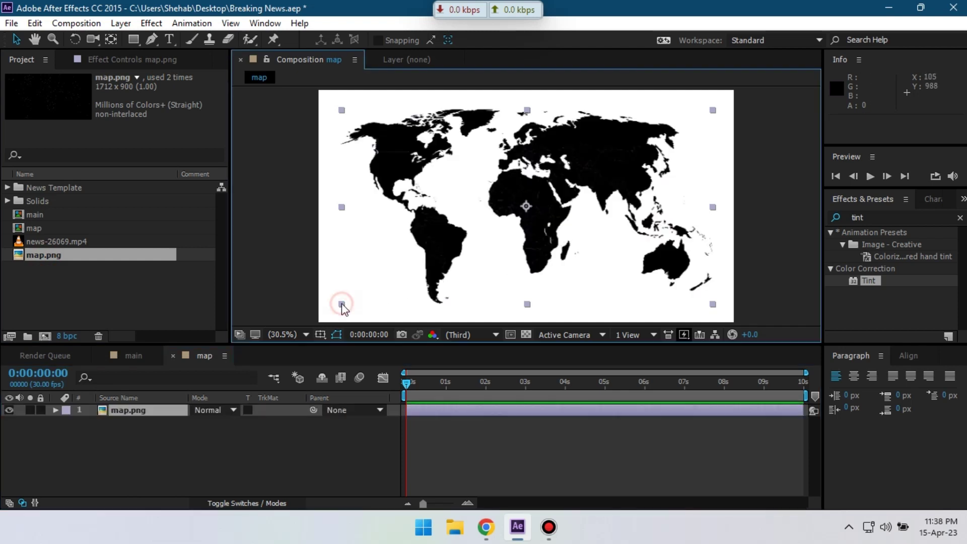
pyautogui.moveTo(342, 303); pyautogui.dragTo(262, 322)
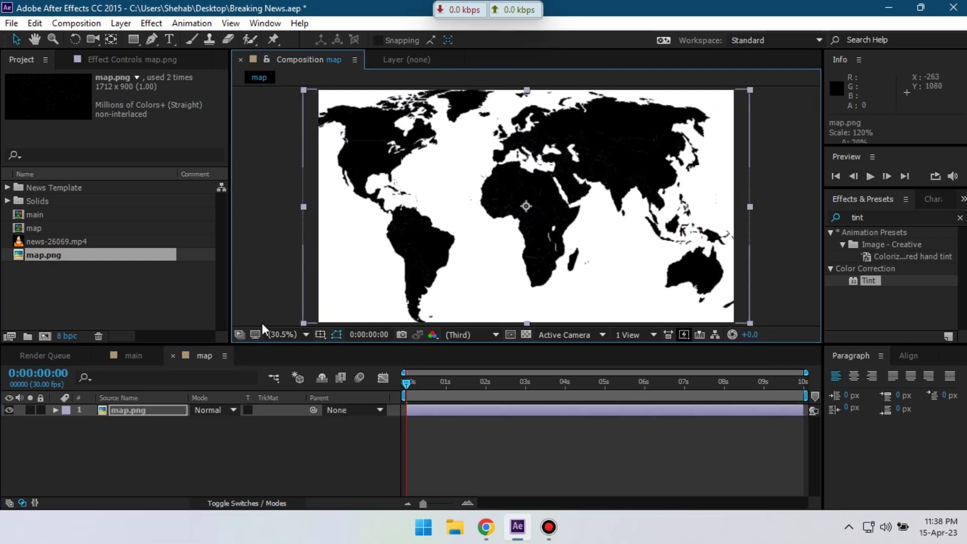
pyautogui.moveTo(526, 205); pyautogui.dragTo(531, 206)
# Step: Nest the map composition as a layer above BG in main
pyautogui.click(172, 355)
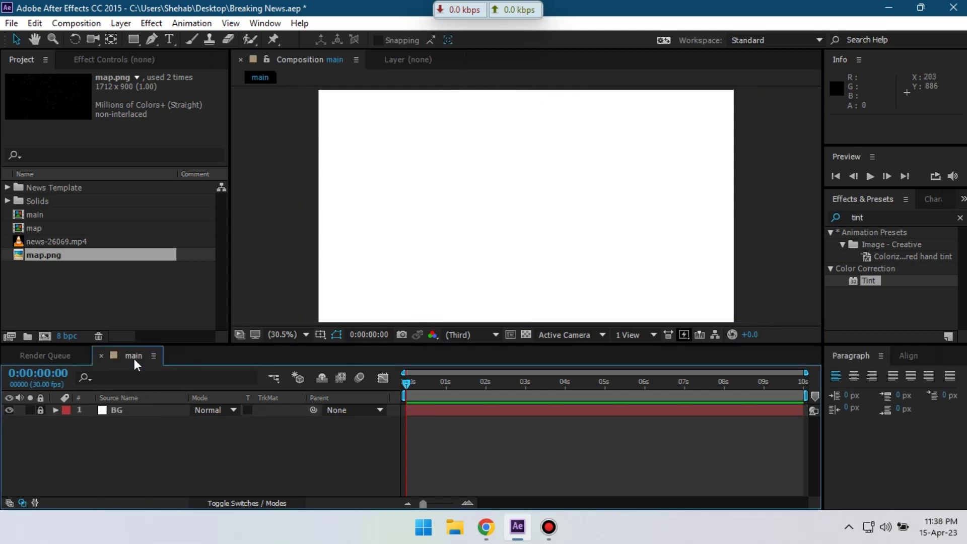
pyautogui.moveTo(36, 228); pyautogui.dragTo(117, 411)
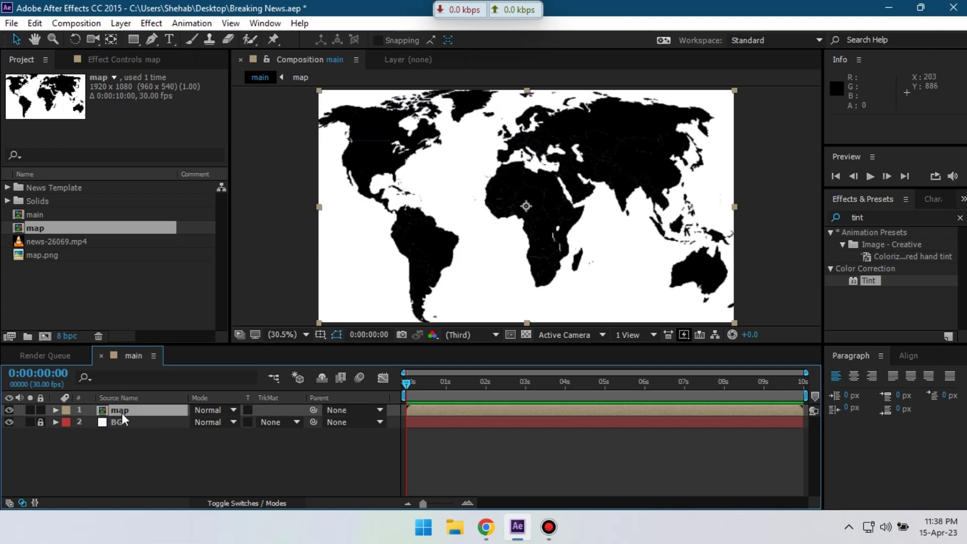
# Step: Find CC Sphere in Effects & Presets and apply it to the map layer
pyautogui.click(876, 218)
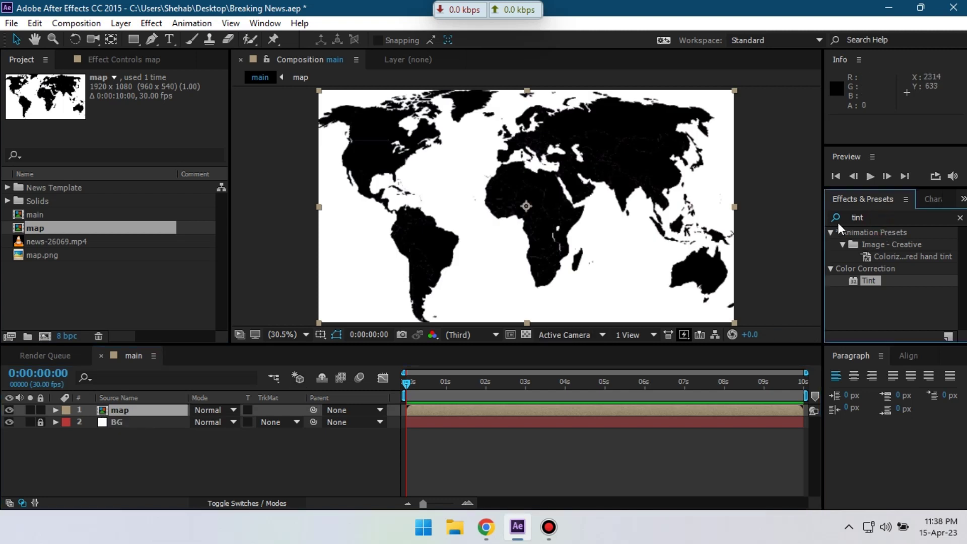
pyautogui.click(876, 218)
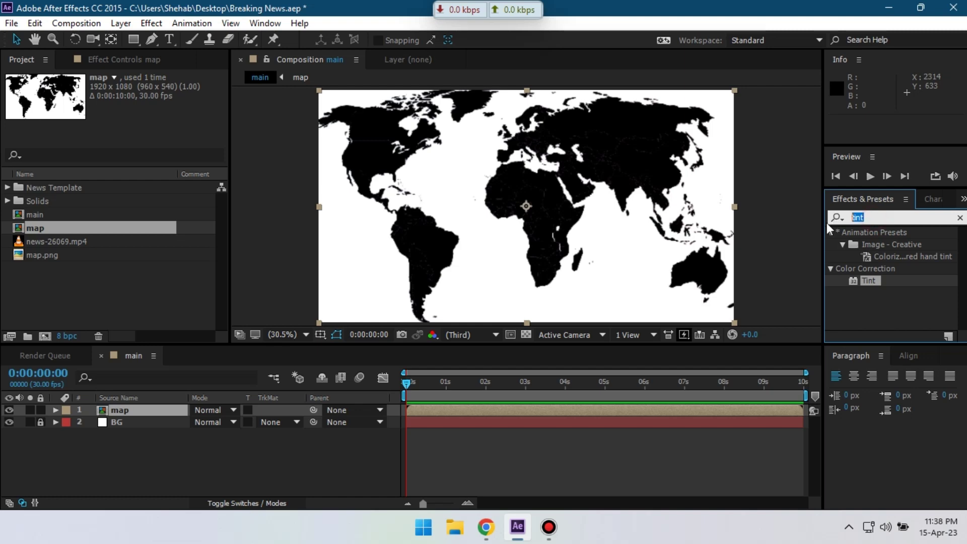
pyautogui.press('BackSpace')
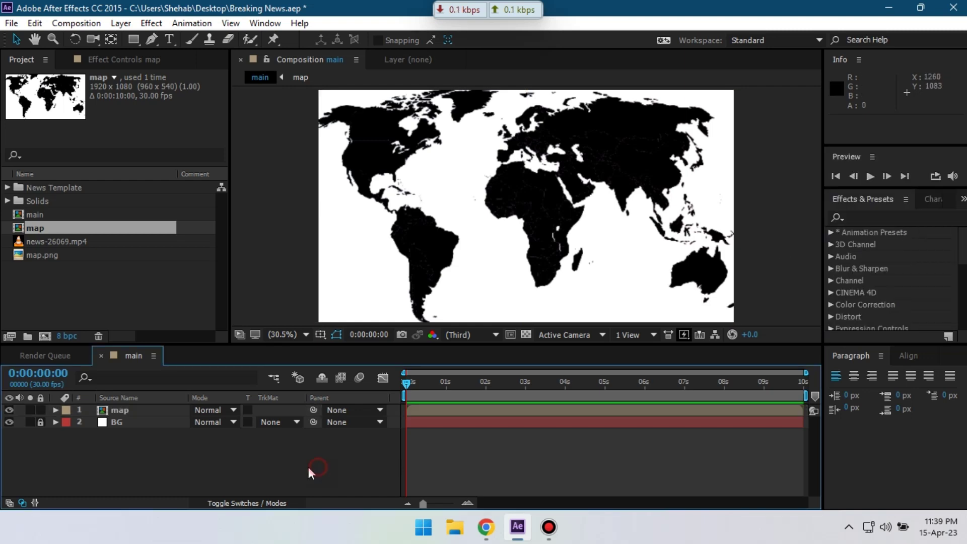
pyautogui.click(310, 472)
pyautogui.click(877, 217)
pyautogui.write('cc sp')
pyautogui.click(879, 280)
pyautogui.moveTo(890, 286); pyautogui.dragTo(143, 412)
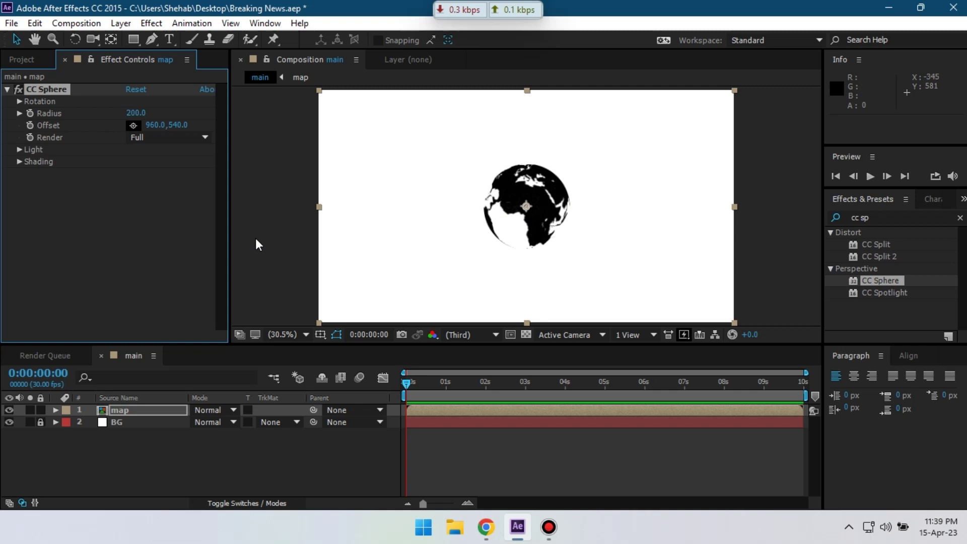
# Step: Show a proportional grid and raise the sphere radius to 300 for the globe
pyautogui.click(319, 333)
pyautogui.click(350, 366)
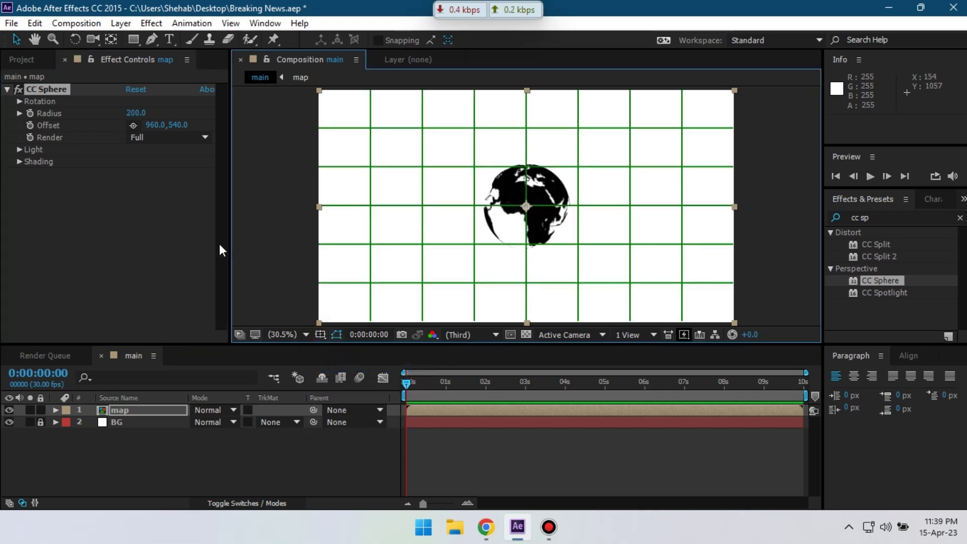
pyautogui.click(134, 113)
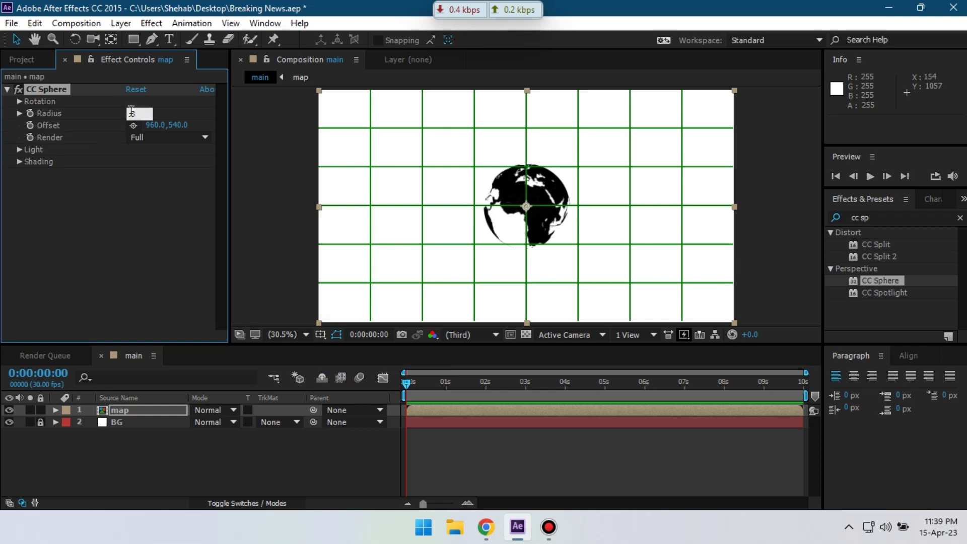
pyautogui.write('00')
pyautogui.press('Return')
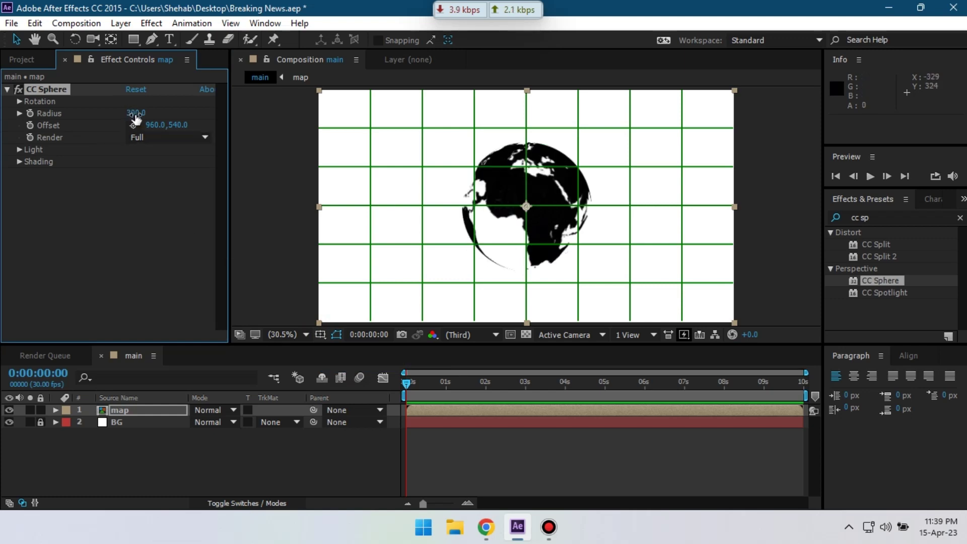
pyautogui.moveTo(136, 113)
pyautogui.mouseDown()
pyautogui.moveTo(151, 113)
pyautogui.moveTo(138, 114)
pyautogui.mouseUp()
# Step: Drive the globe's Rotation Y with a time*35 expression and preview the spin
pyautogui.hotkey('alt', "'")
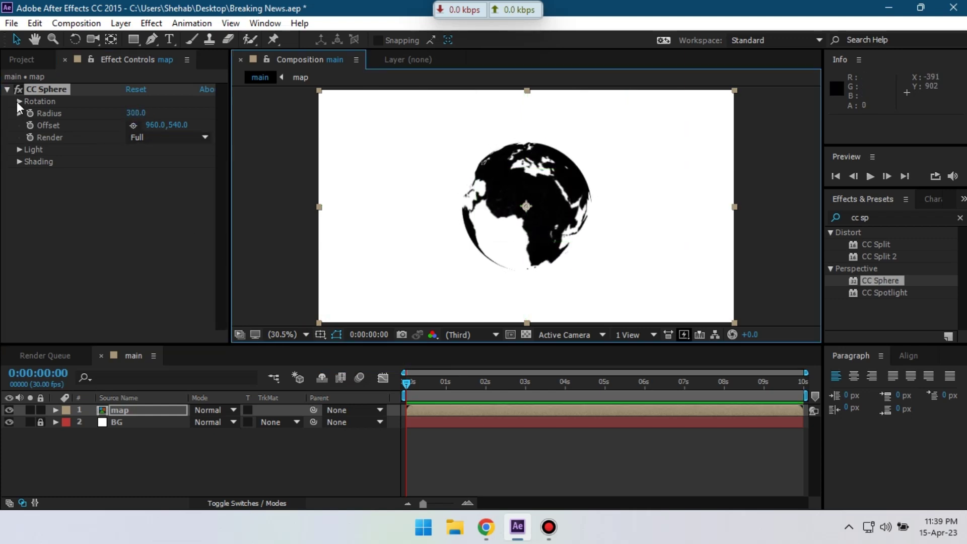
pyautogui.click(18, 101)
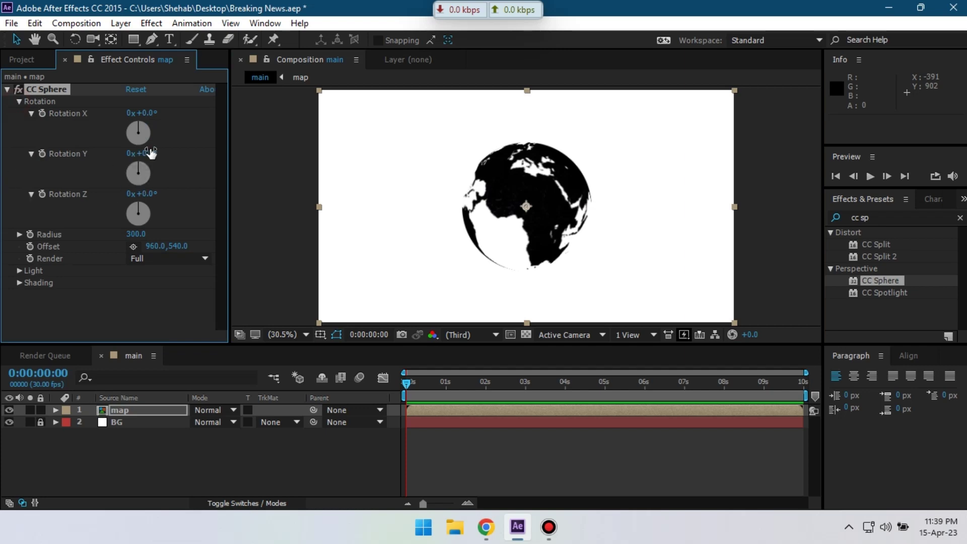
pyautogui.moveTo(144, 154); pyautogui.dragTo(187, 168)
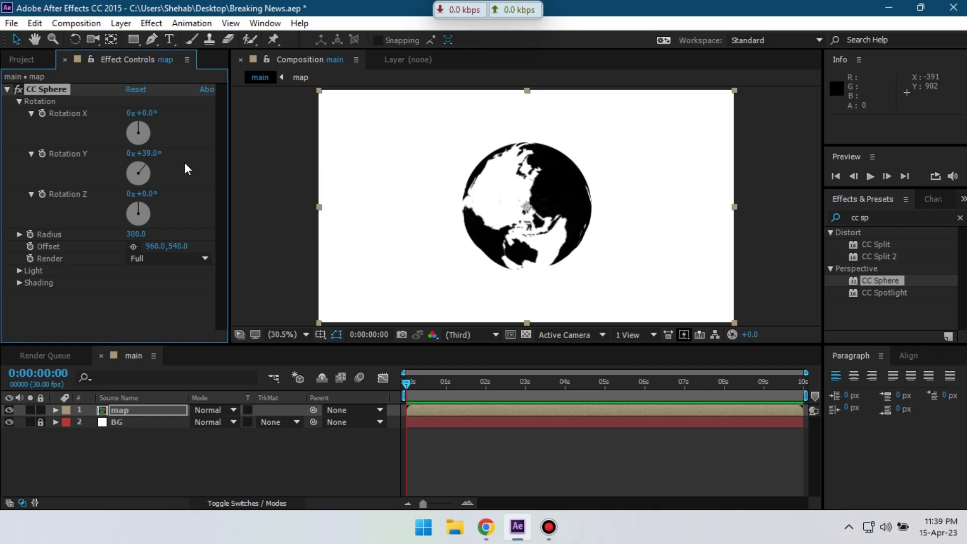
pyautogui.hotkey('ctrl', 'z')
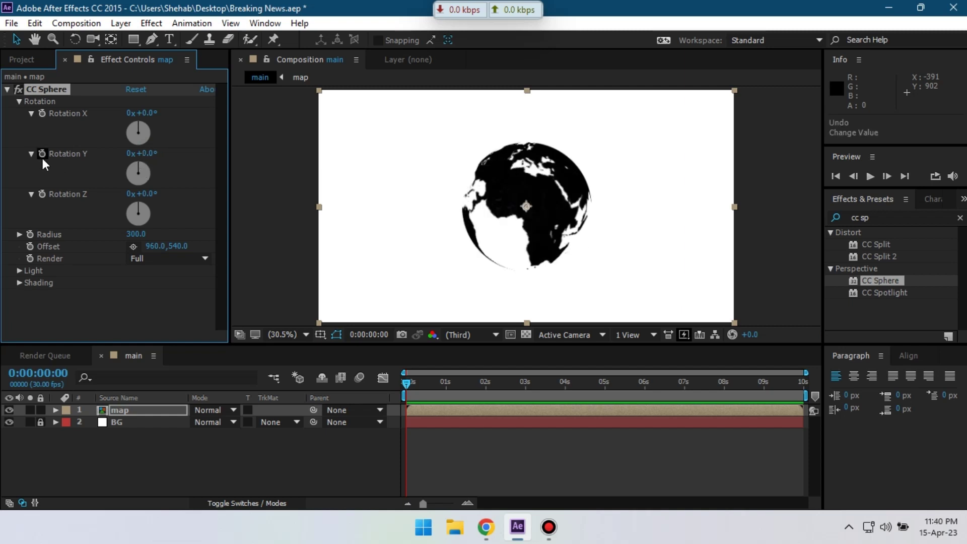
pyautogui.keyDown('alt'); pyautogui.click(43, 154); pyautogui.keyUp('alt')
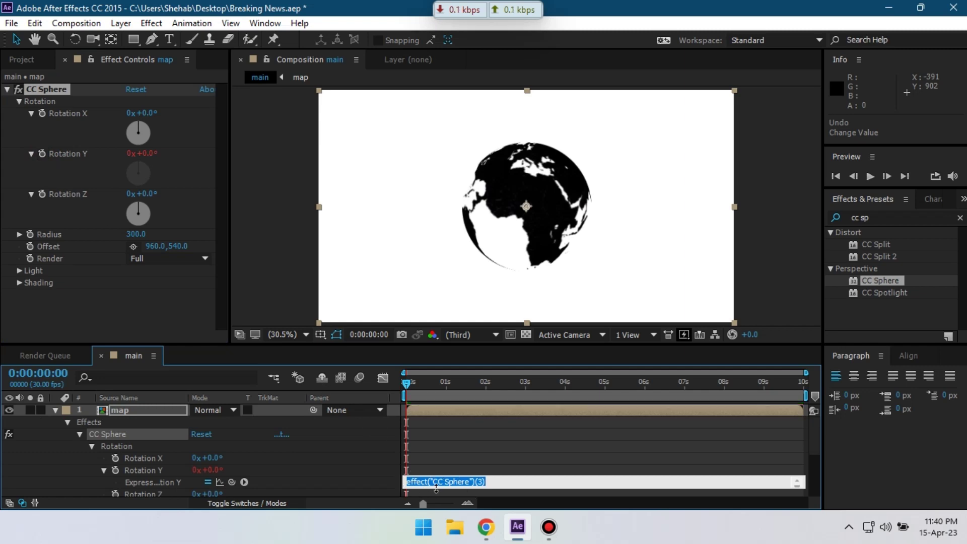
pyautogui.write('time*35')
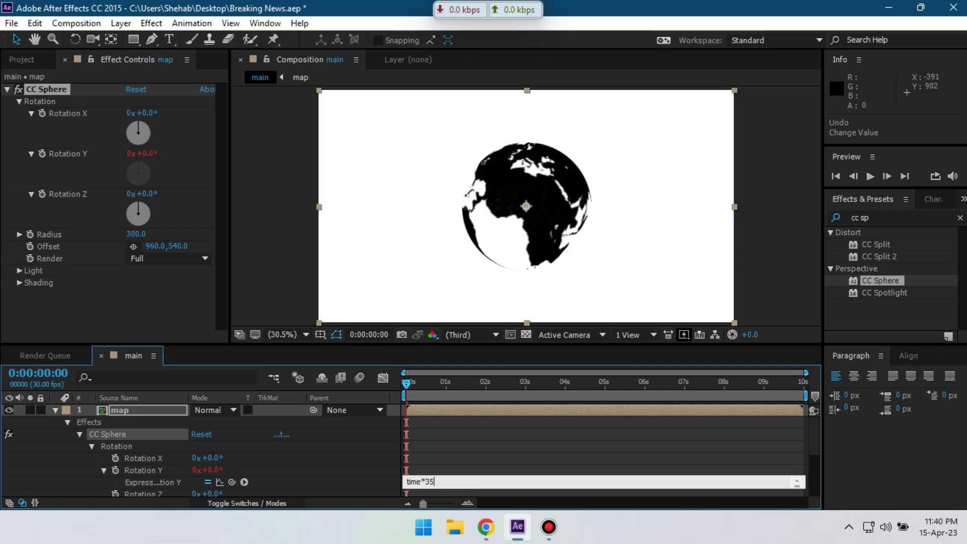
pyautogui.click(437, 451)
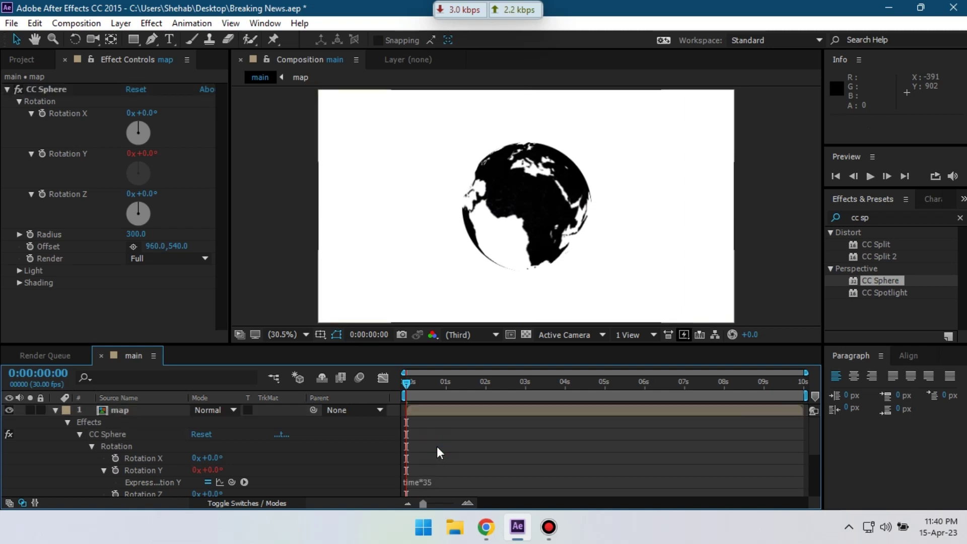
pyautogui.press('space')
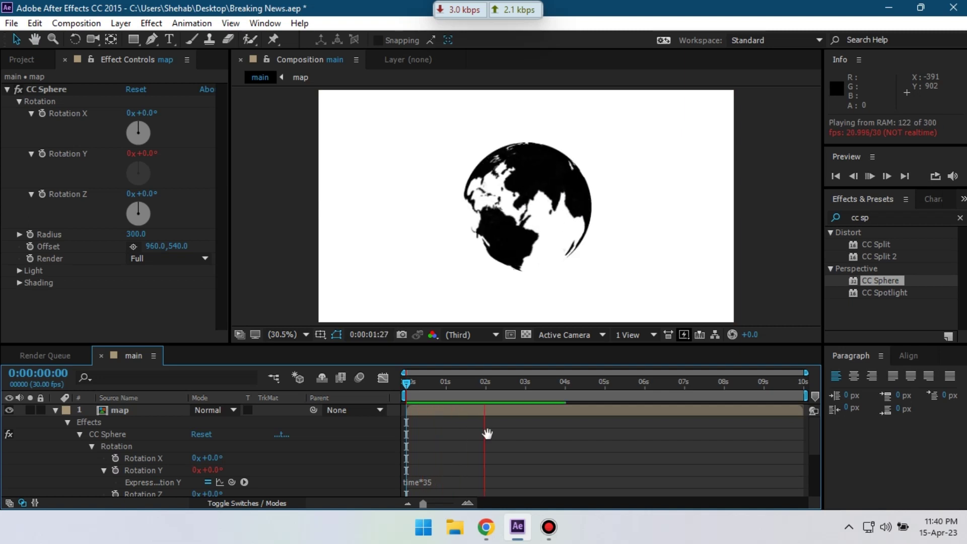
pyautogui.press('space')
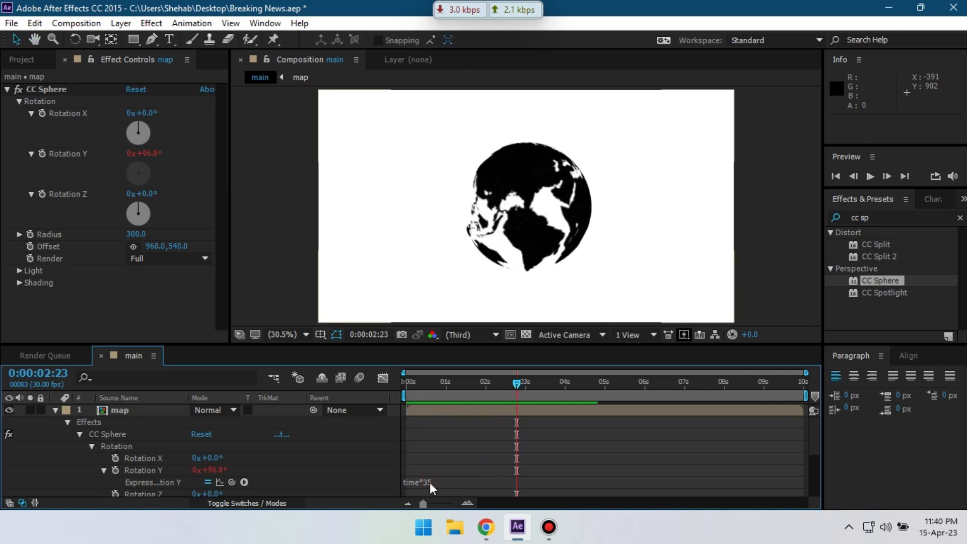
# Step: Speed the spin up to time*40 and preview again
pyautogui.click(430, 483)
pyautogui.write('40')
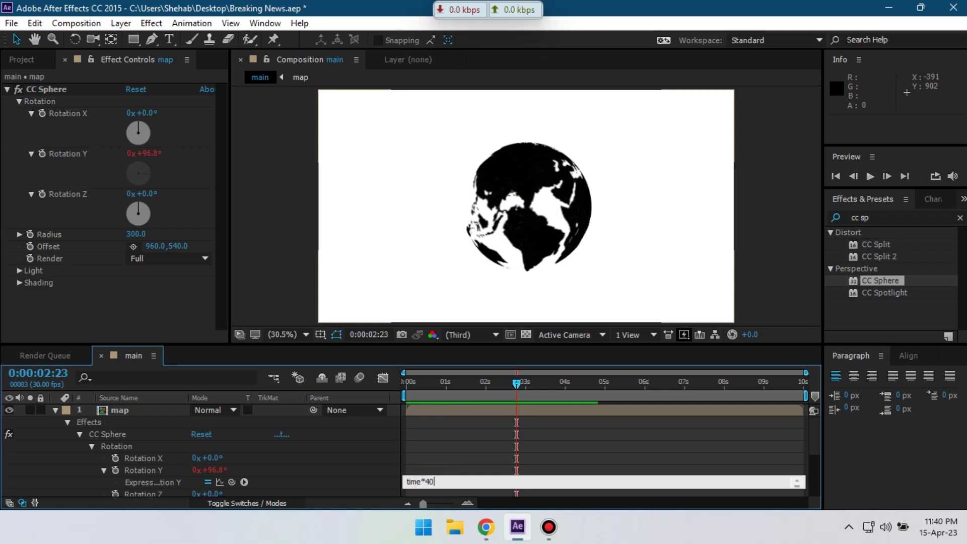
pyautogui.click(455, 470)
pyautogui.press('space')
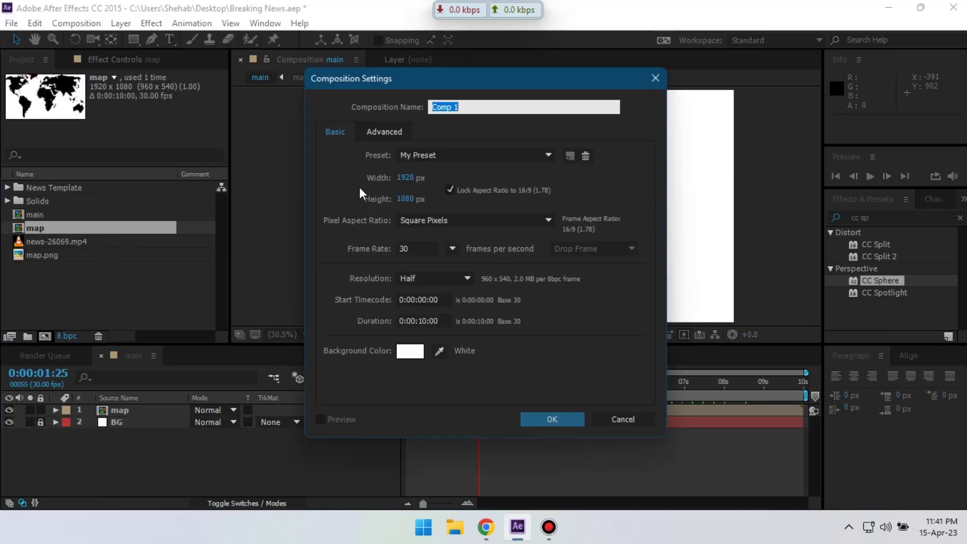
pyautogui.write('Line')
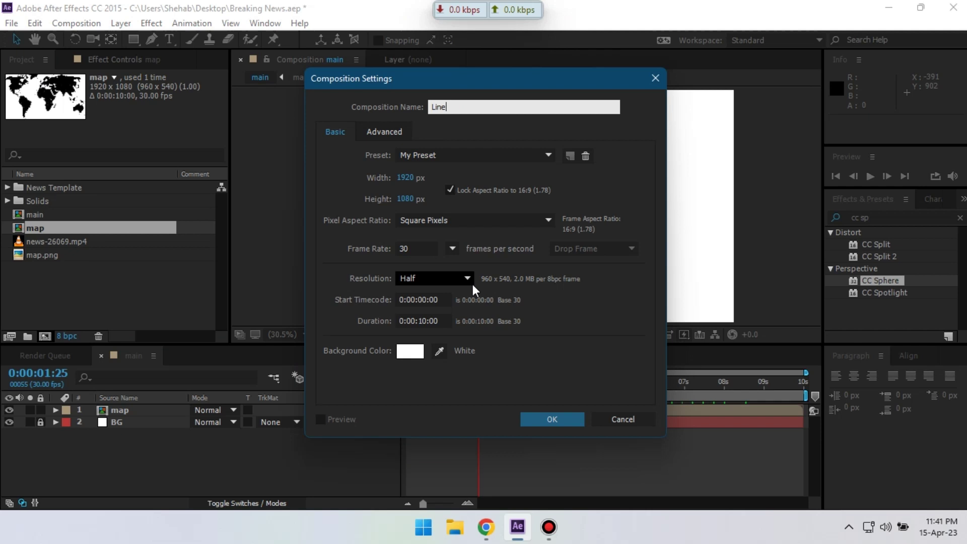
# Step: Create a new composition named Line with a black background
pyautogui.click(410, 351)
pyautogui.click(627, 175)
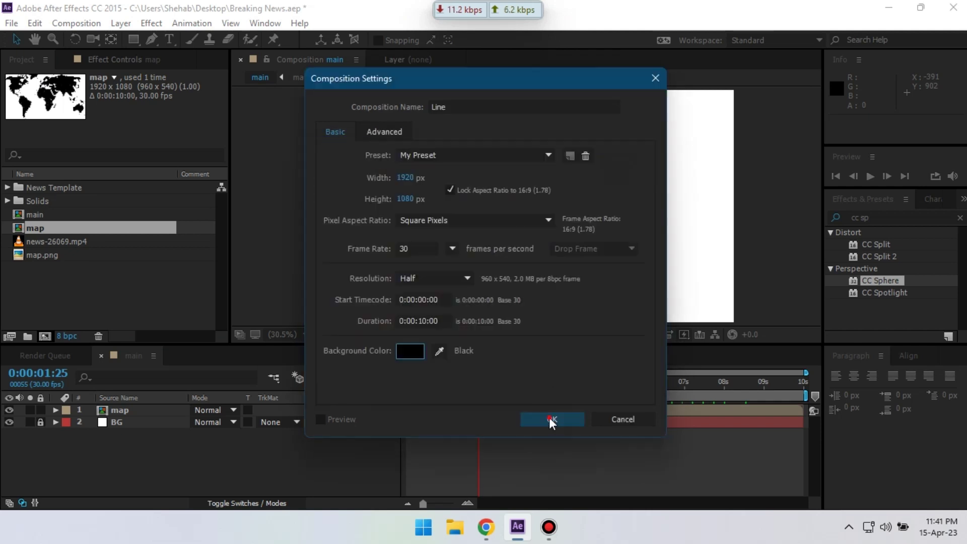
pyautogui.click(551, 419)
# Step: Add a bright red solid layer to the Line composition
pyautogui.rightClick(124, 436)
pyautogui.moveTo(152, 298)
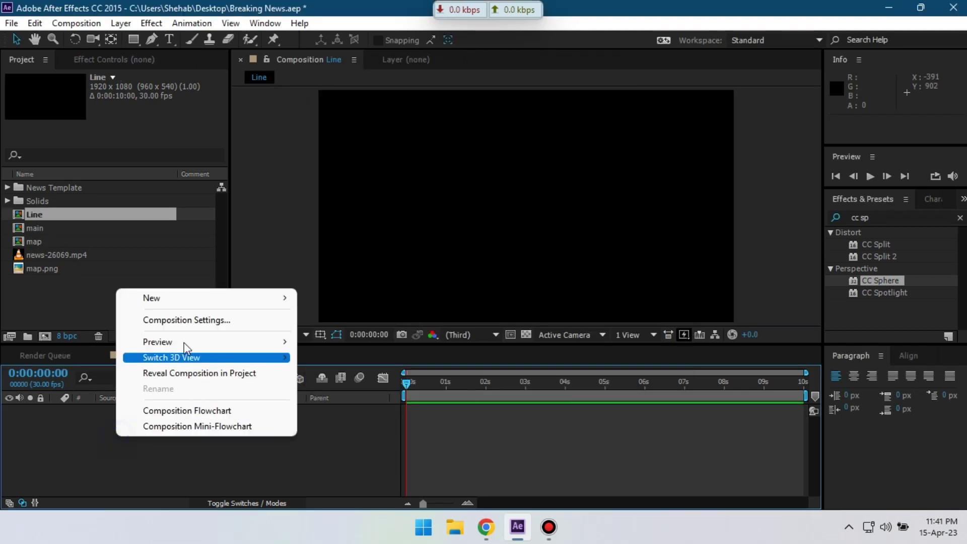
pyautogui.click(362, 337)
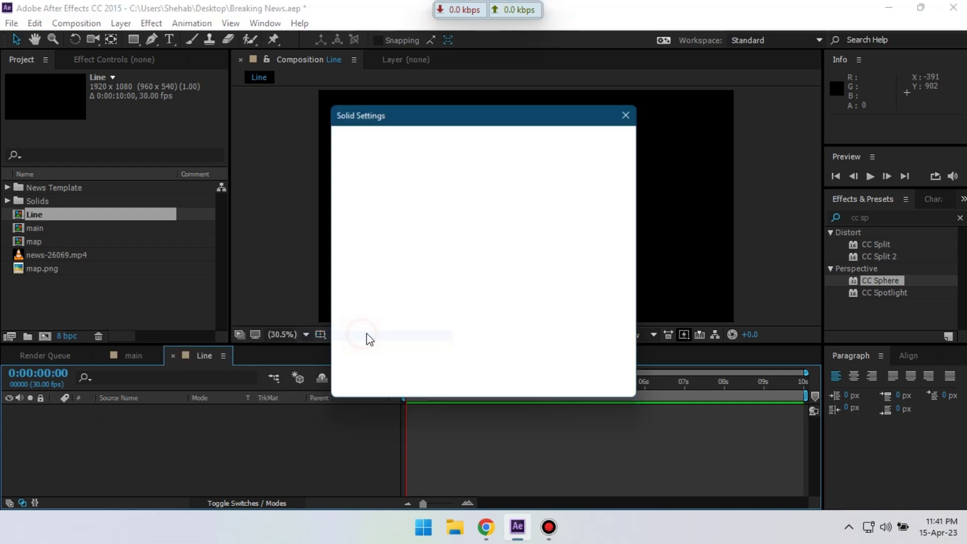
pyautogui.click(479, 345)
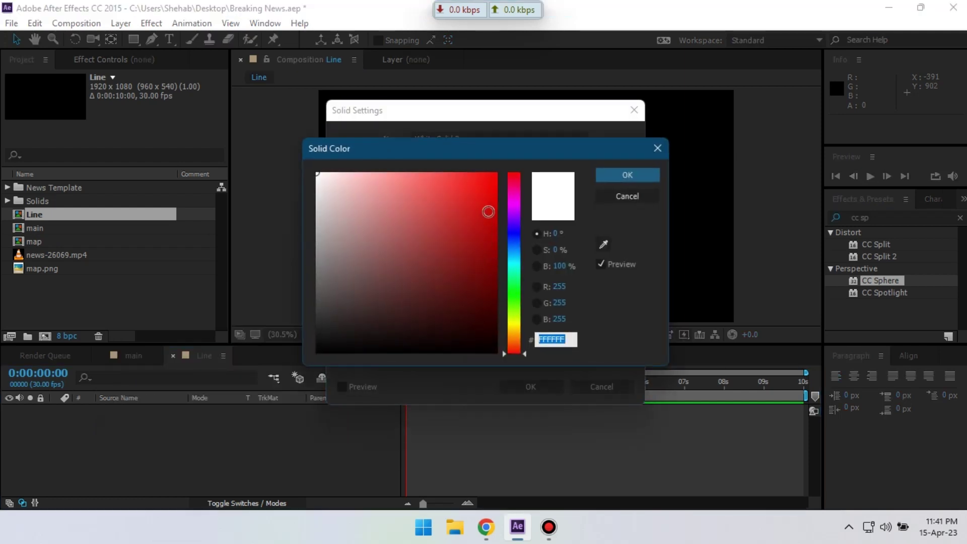
pyautogui.click(491, 201)
pyautogui.moveTo(490, 196); pyautogui.dragTo(489, 186)
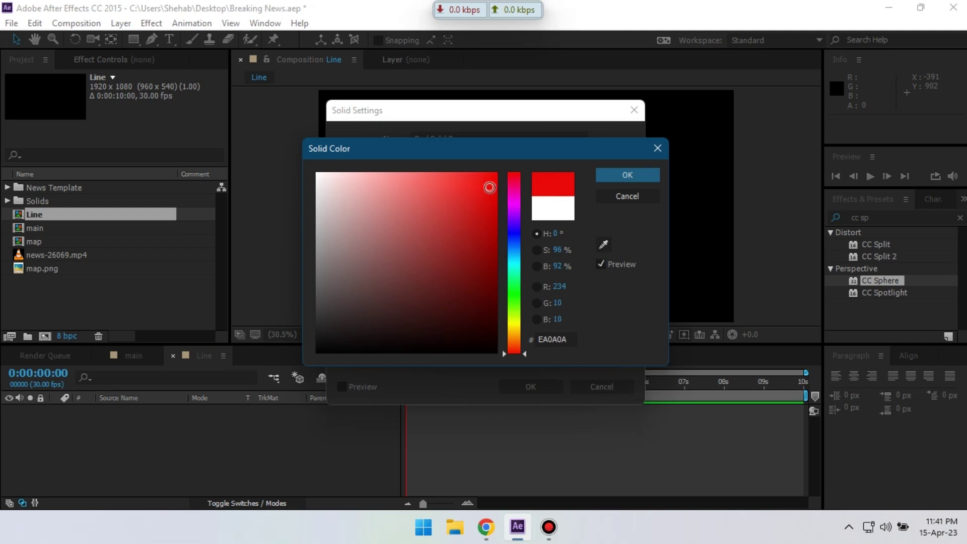
pyautogui.click(606, 171)
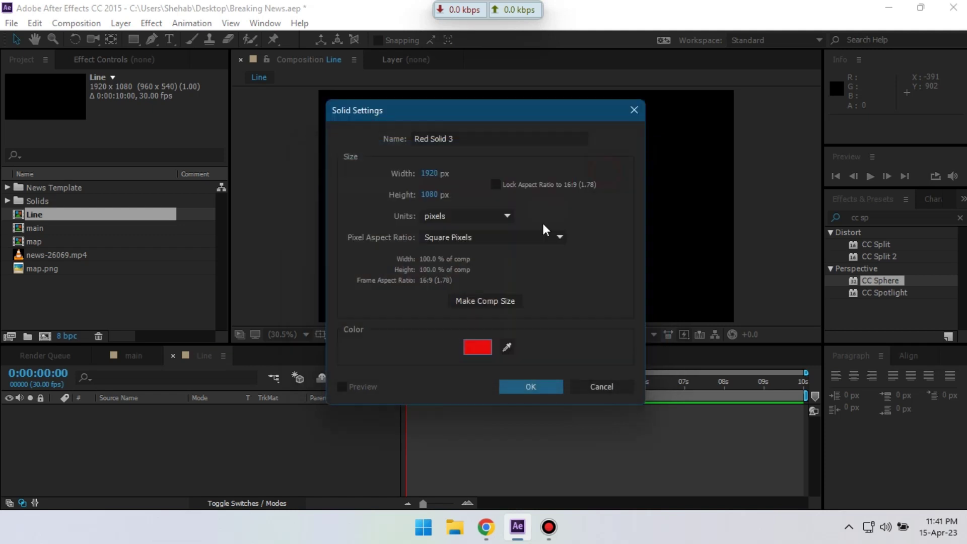
pyautogui.click(542, 385)
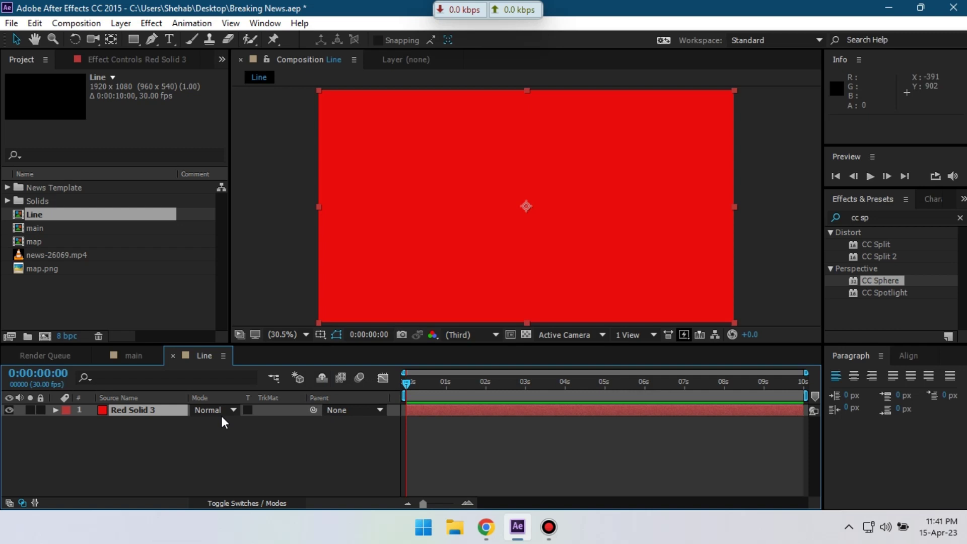
pyautogui.click(123, 409)
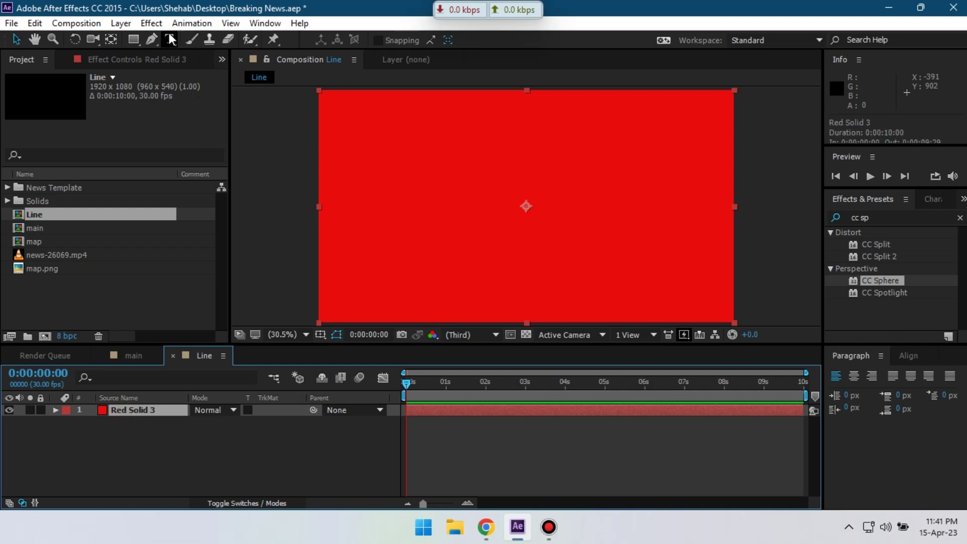
# Step: Mask four horizontal stripes across the red solid: thick, thin, thick, thin
pyautogui.click(133, 38)
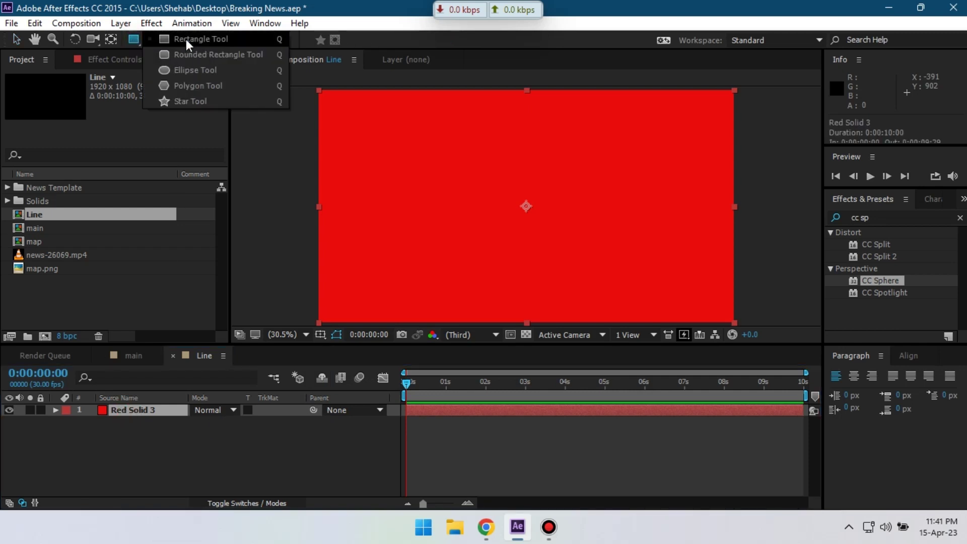
pyautogui.click(233, 38)
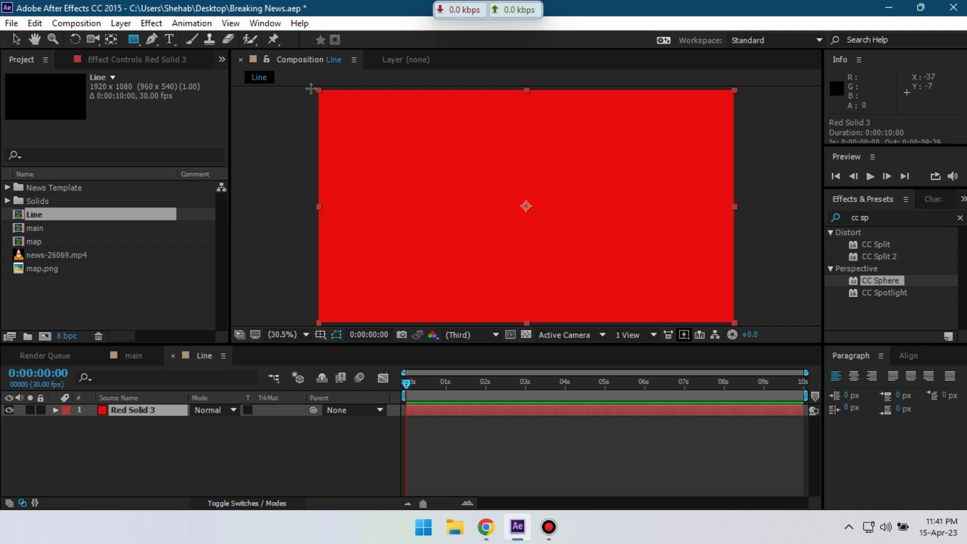
pyautogui.moveTo(311, 89); pyautogui.dragTo(740, 135)
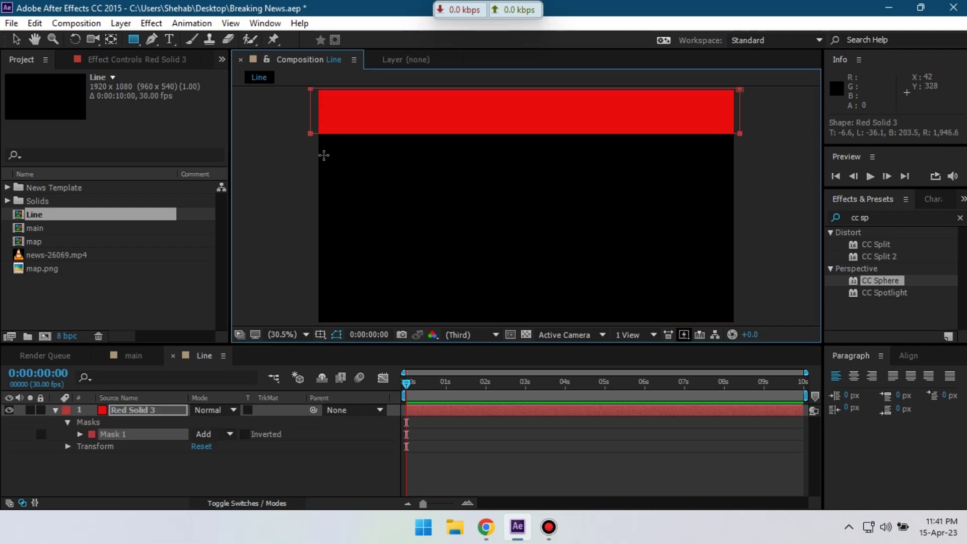
pyautogui.moveTo(311, 146); pyautogui.dragTo(740, 158)
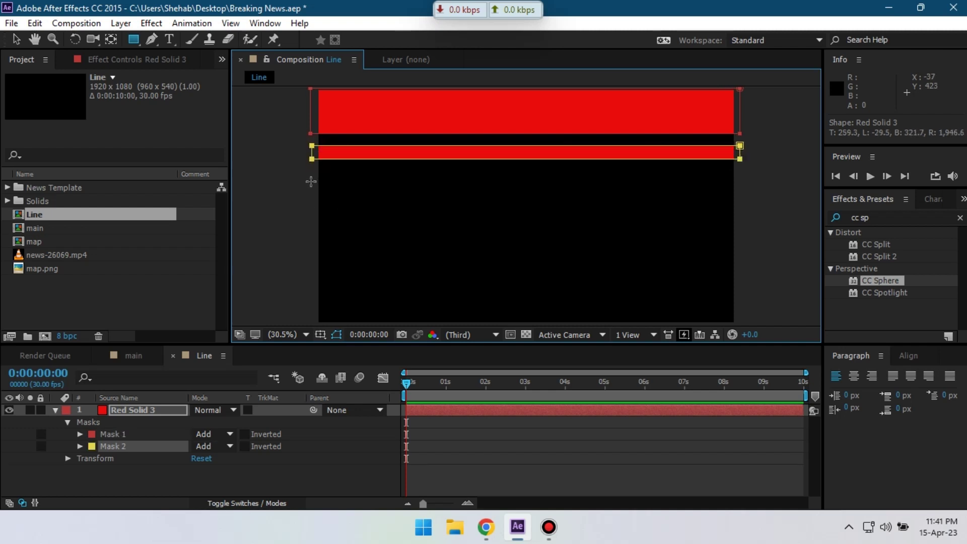
pyautogui.moveTo(310, 187); pyautogui.dragTo(743, 232)
pyautogui.moveTo(309, 251); pyautogui.dragTo(746, 264)
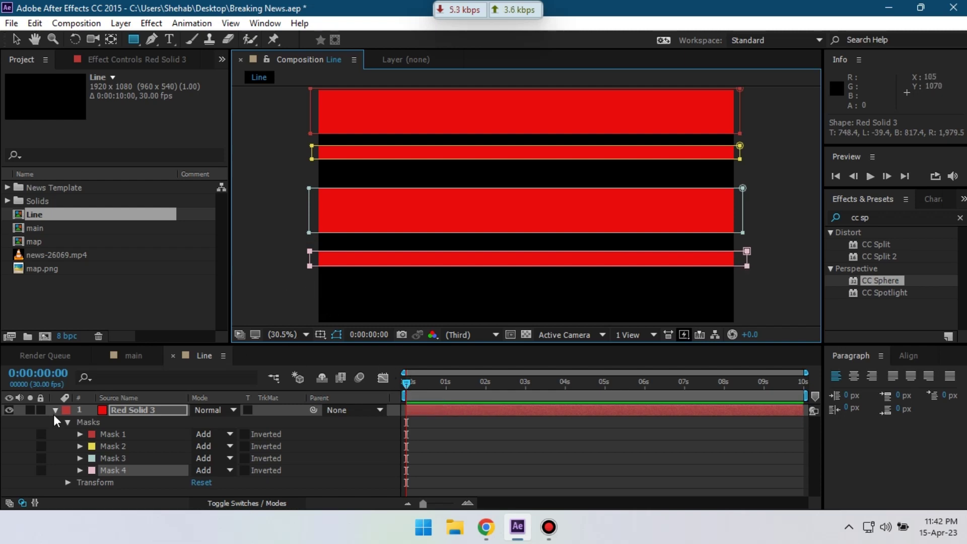
# Step: Collapse the masks and undo an accidental downward shift of the stripes
pyautogui.click(55, 409)
pyautogui.click(521, 299)
pyautogui.click(524, 204)
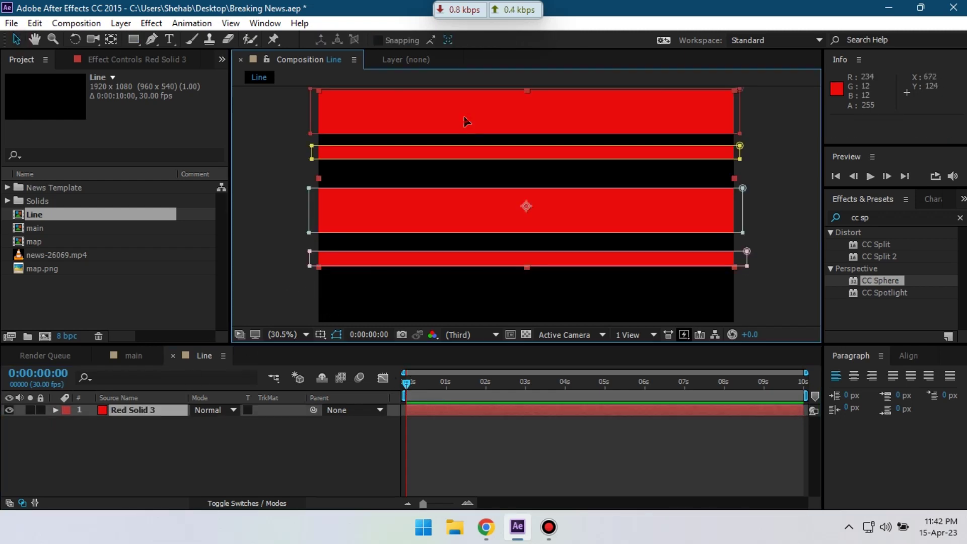
pyautogui.moveTo(488, 155); pyautogui.dragTo(488, 173)
pyautogui.hotkey('ctrl', 'z')
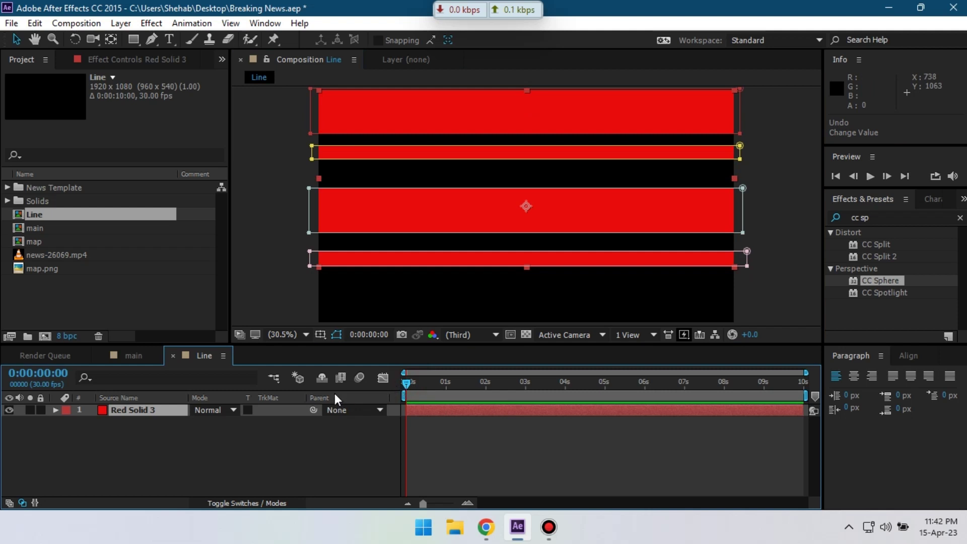
# Step: Keyframe the stripes' Position from below the frame at 0 s to above it at the last frame
pyautogui.press('p')
pyautogui.click(90, 422)
pyautogui.moveTo(414, 112); pyautogui.dragTo(423, 356)
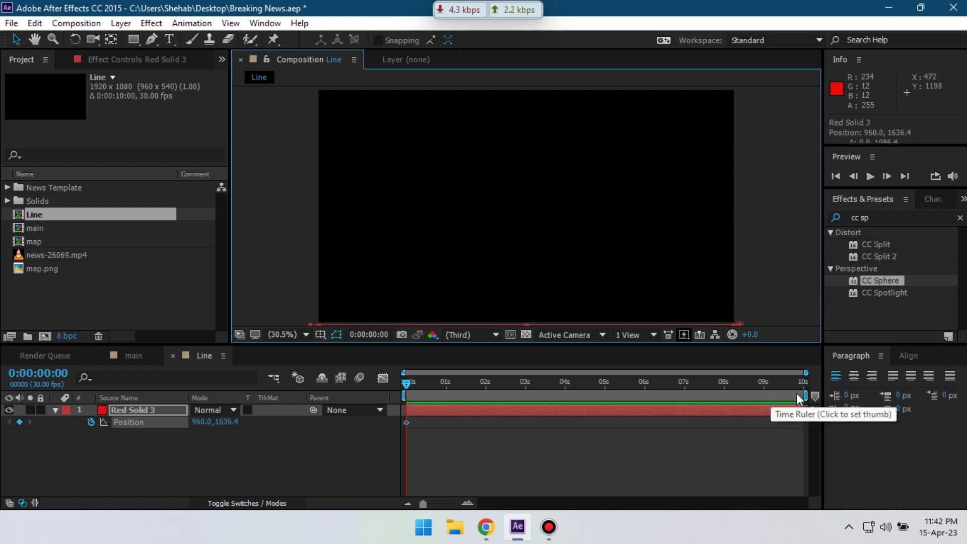
pyautogui.press('pagedown')
pyautogui.moveTo(683, 385); pyautogui.dragTo(805, 386)
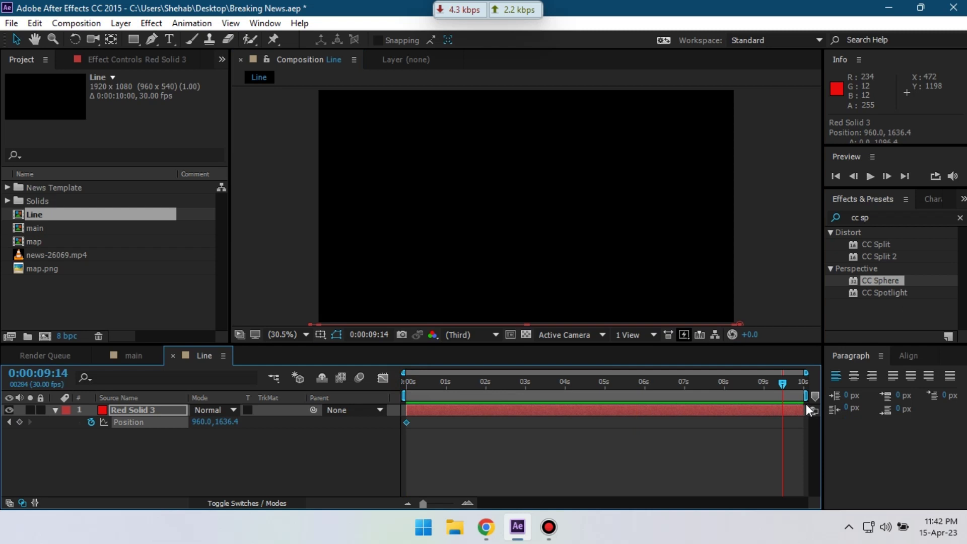
pyautogui.scroll(-3, 642, 231)
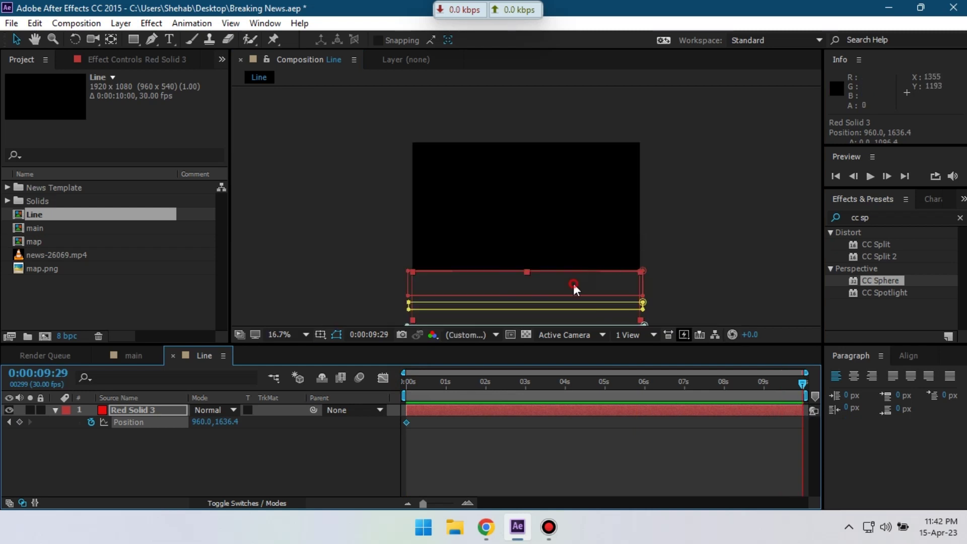
pyautogui.moveTo(578, 287)
pyautogui.mouseDown()
pyautogui.moveTo(572, 148)
pyautogui.moveTo(585, 59)
pyautogui.mouseUp()
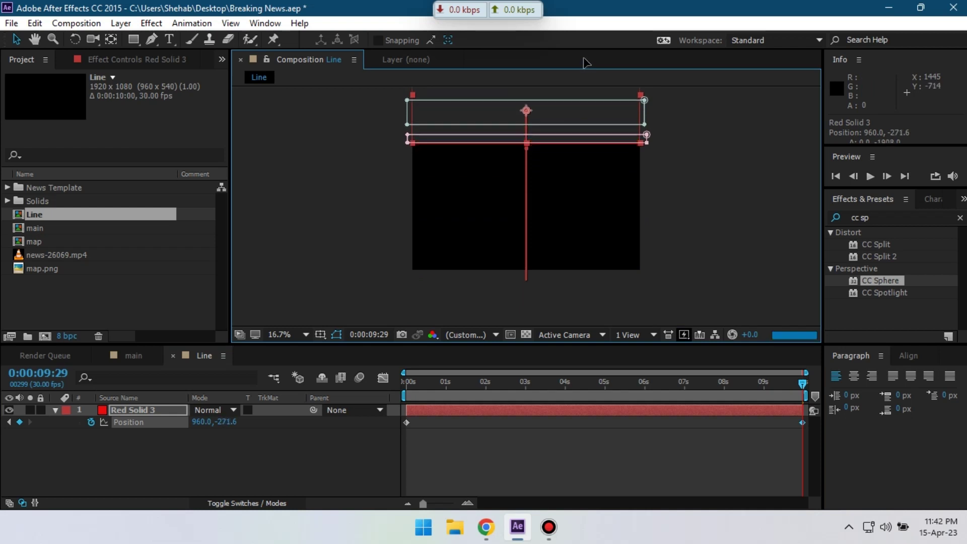
# Step: Fit the viewer and preview the stripes sliding upward through the frame
pyautogui.click(447, 442)
pyautogui.press('space')
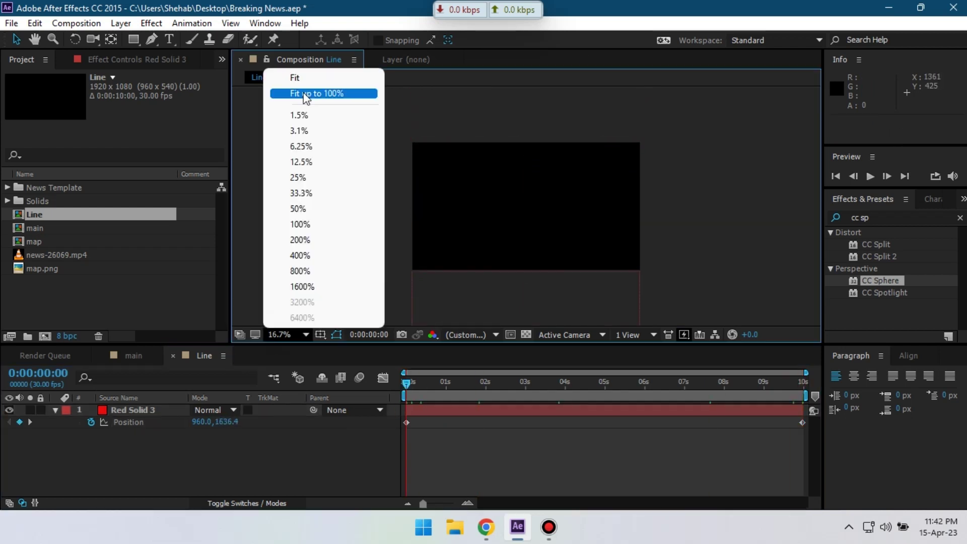
pyautogui.click(306, 94)
pyautogui.press('space')
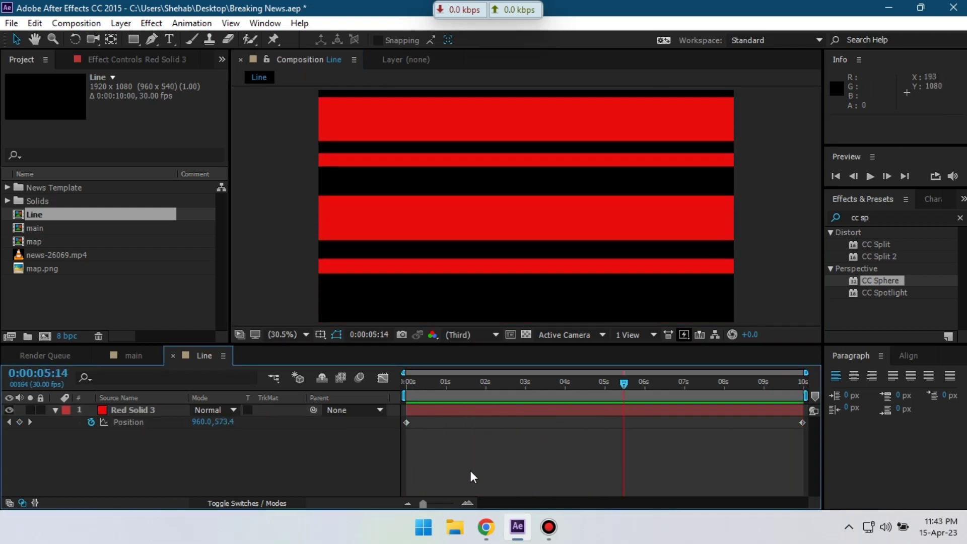
# Step: Nest Line above the map in main with CC Sphere set to render Outside only
pyautogui.click(137, 359)
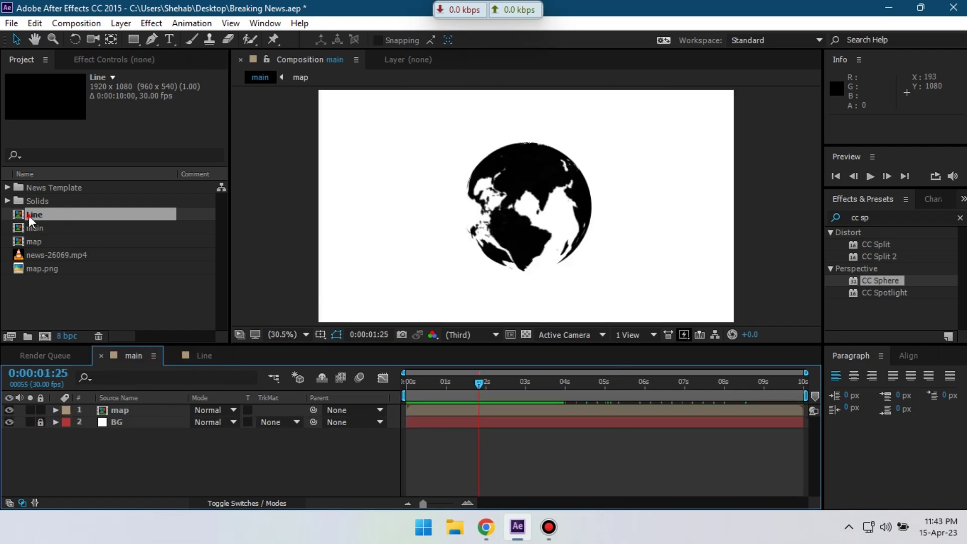
pyautogui.moveTo(34, 215); pyautogui.dragTo(124, 409)
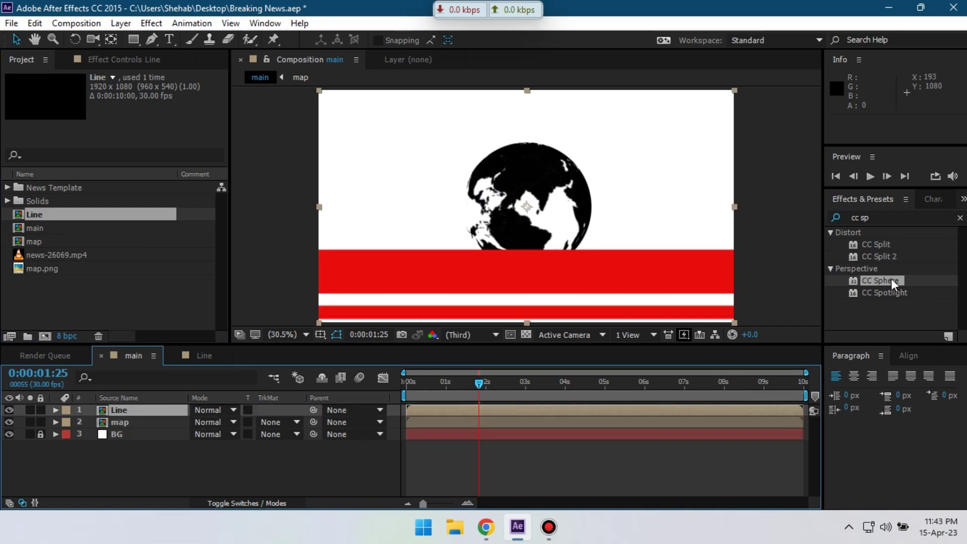
pyautogui.moveTo(880, 280); pyautogui.dragTo(157, 410)
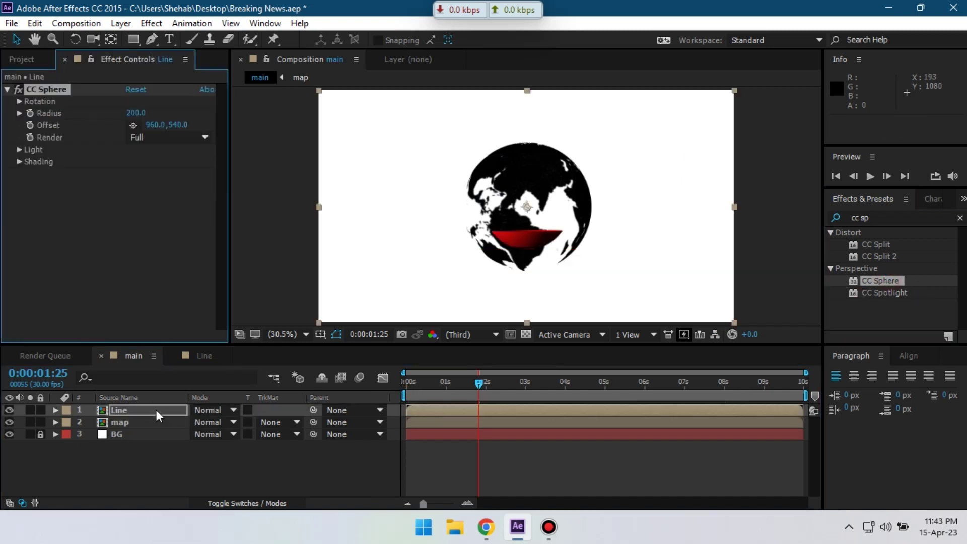
pyautogui.click(136, 113)
pyautogui.write('315')
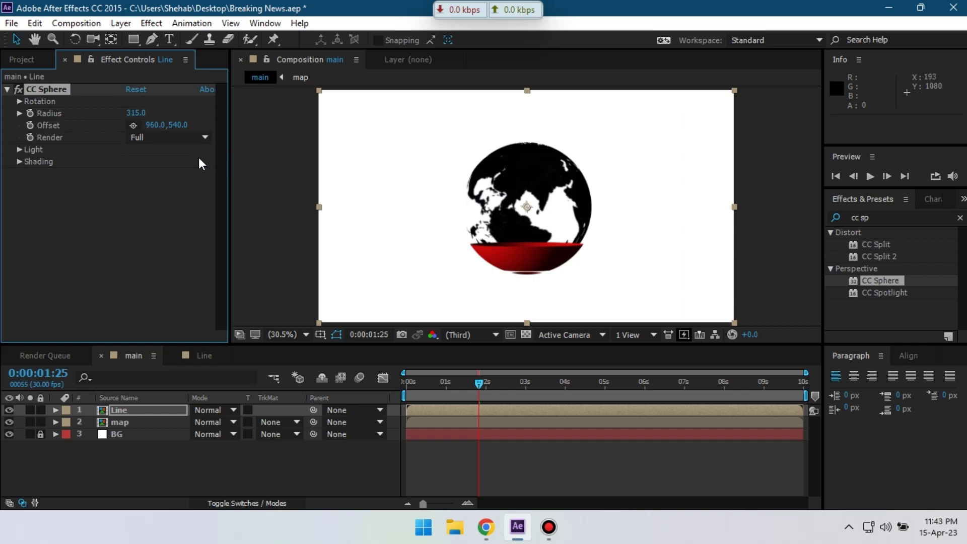
pyautogui.click(155, 138)
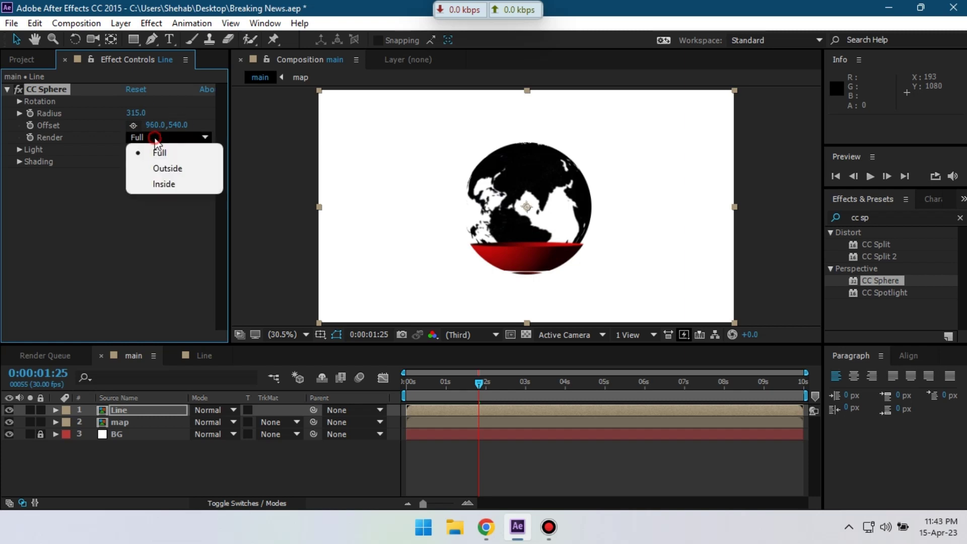
pyautogui.click(169, 167)
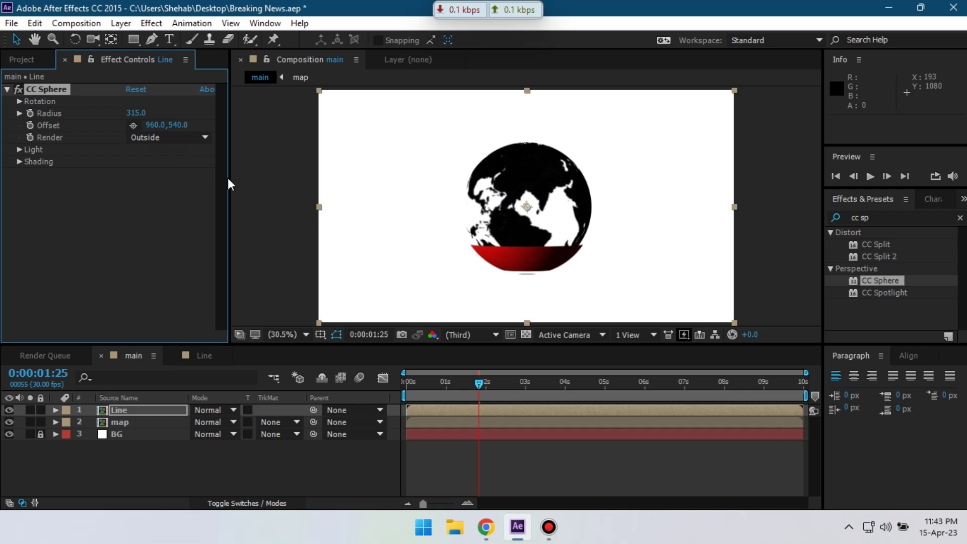
# Step: Tilt the stripe sphere to Rotation Z 29° and check it later in time
pyautogui.click(19, 101)
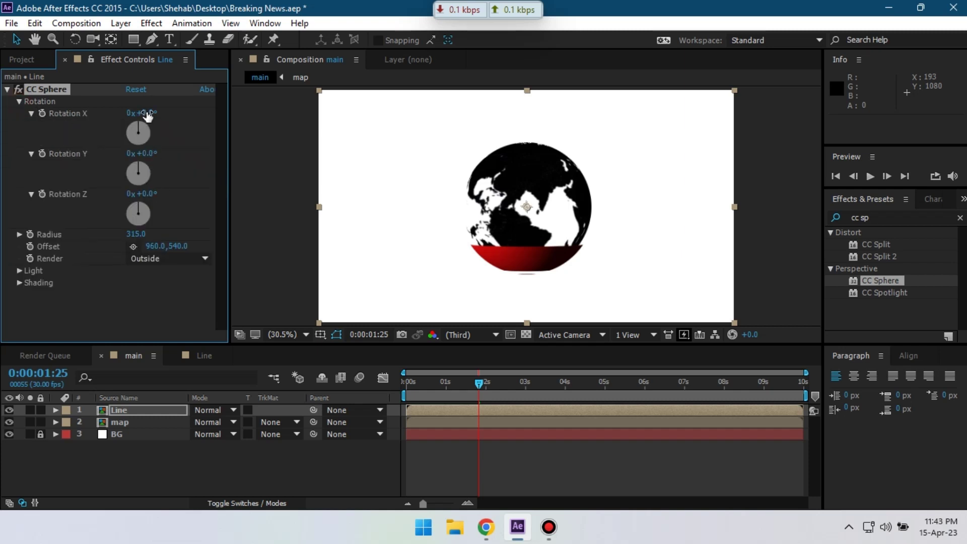
pyautogui.moveTo(148, 112); pyautogui.dragTo(159, 113)
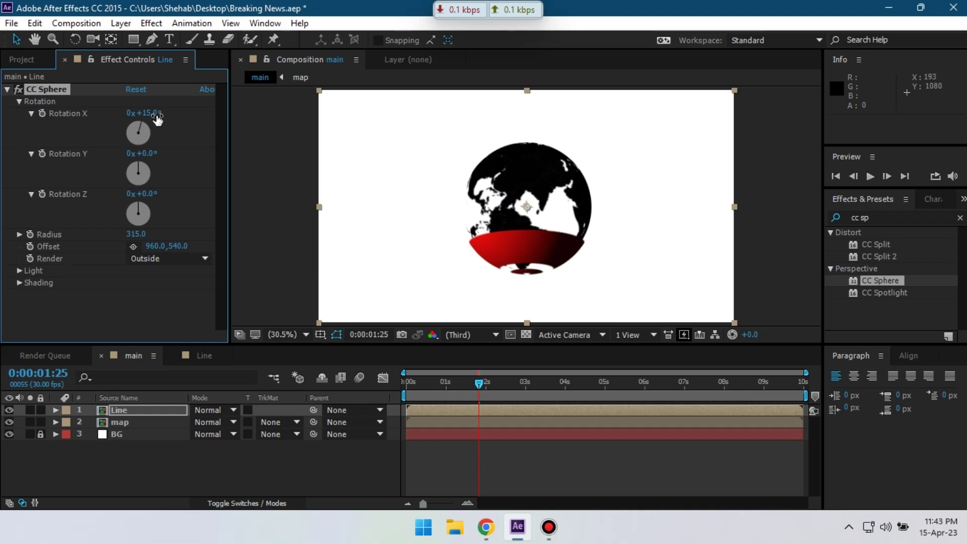
pyautogui.moveTo(149, 194); pyautogui.dragTo(170, 192)
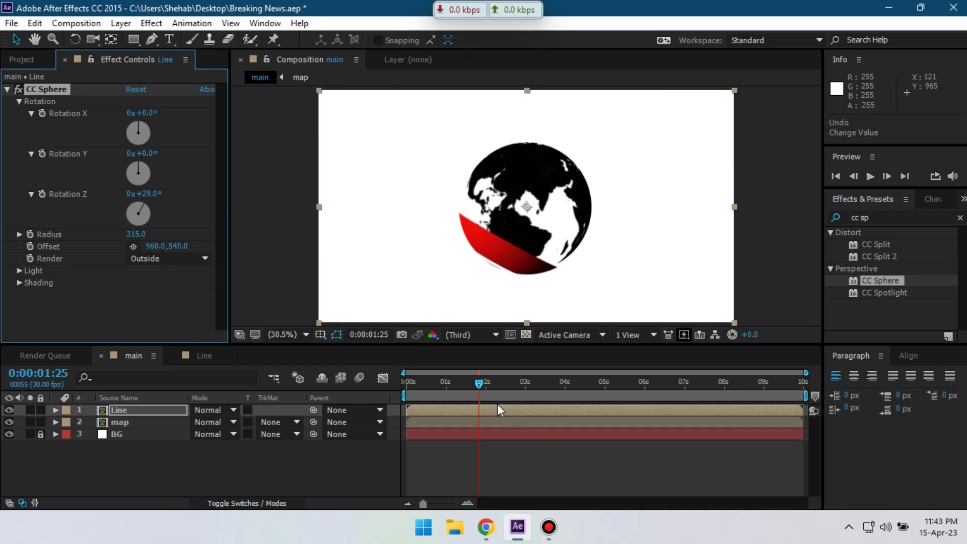
pyautogui.moveTo(482, 388); pyautogui.dragTo(632, 378)
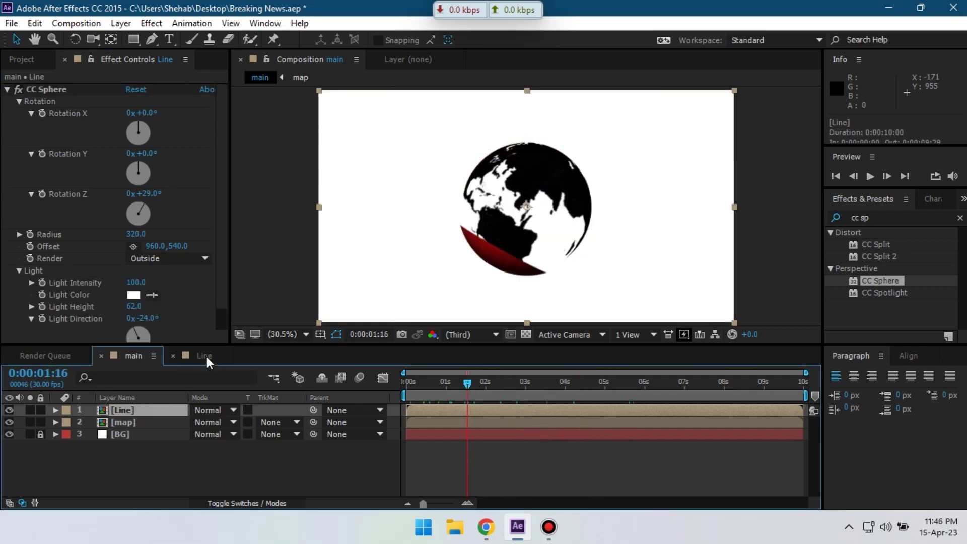
# Step: Duplicate Red Solid 3 in Line and end the first layer's Position animation near five seconds
pyautogui.click(205, 356)
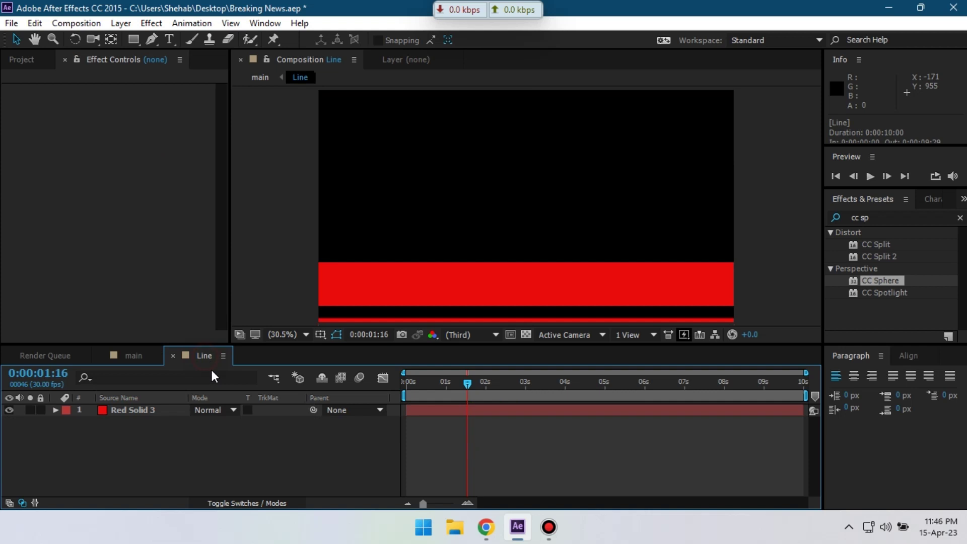
pyautogui.moveTo(468, 385); pyautogui.dragTo(628, 395)
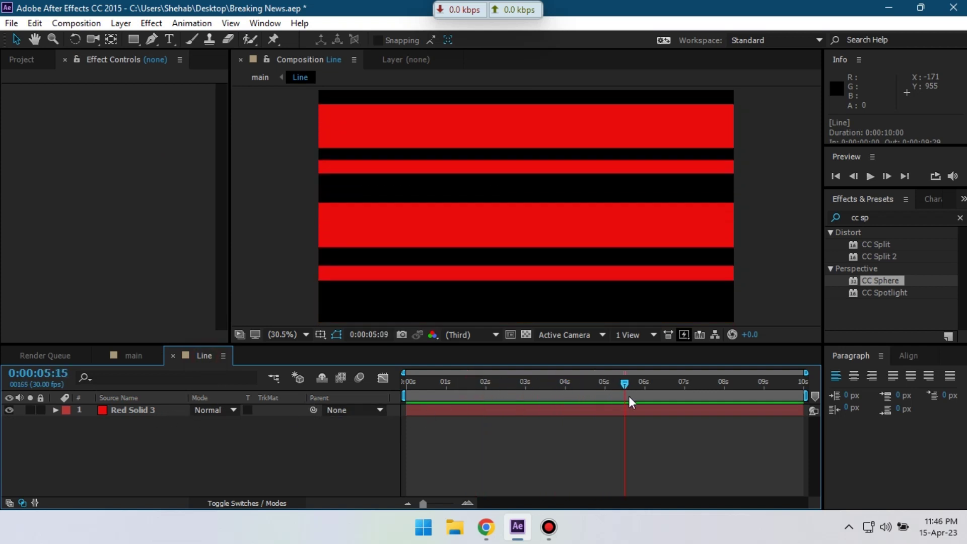
pyautogui.click(143, 409)
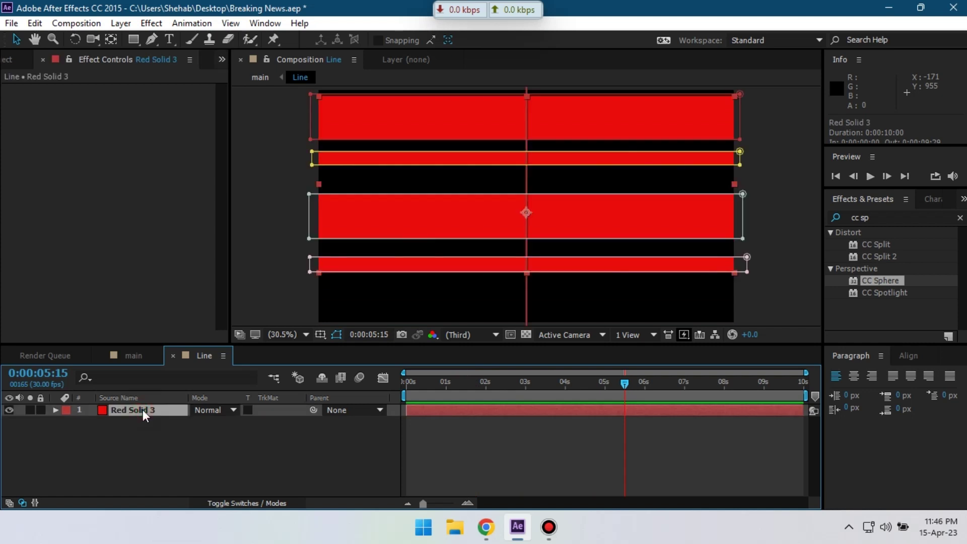
pyautogui.hotkey('ctrl', 'd')
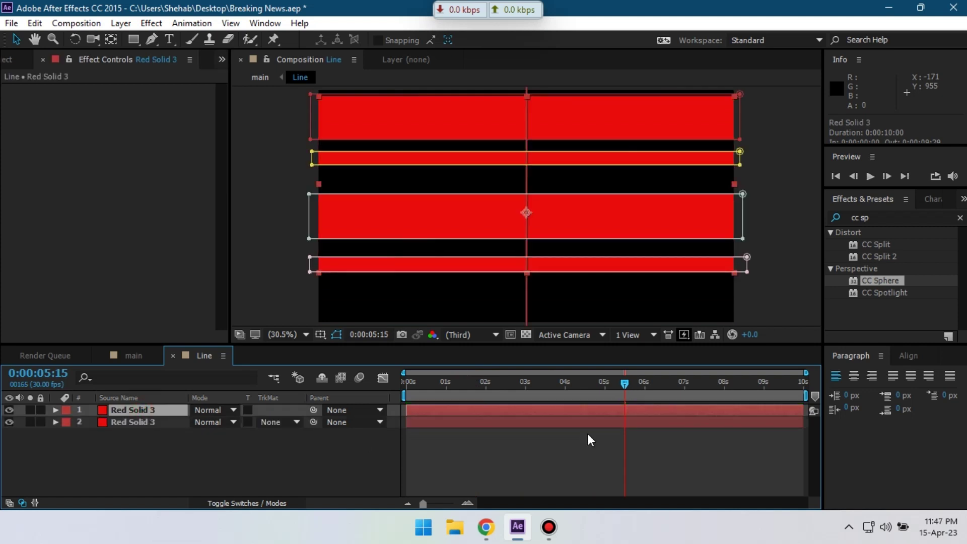
pyautogui.press('p')
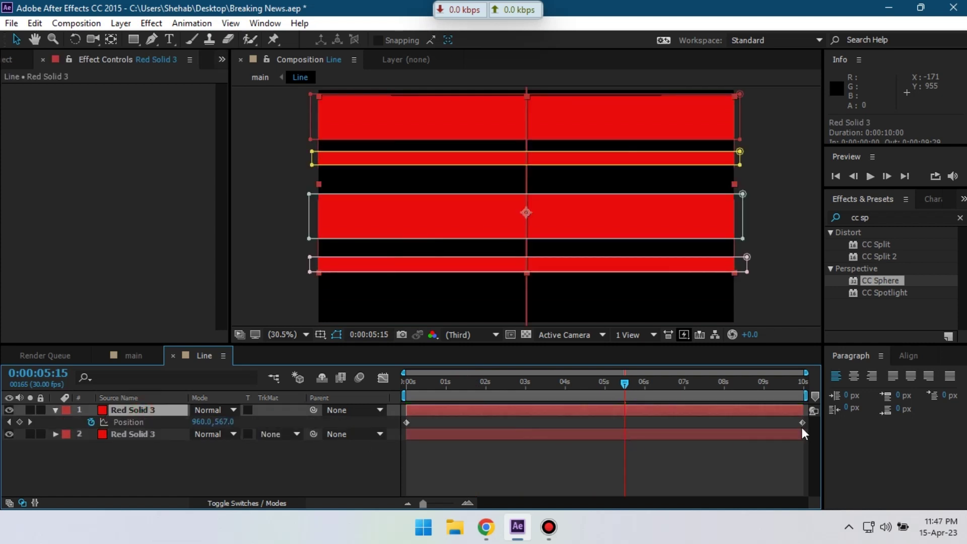
pyautogui.moveTo(800, 423); pyautogui.dragTo(584, 420)
# Step: Stagger the second layer's Position keyframes to start at five seconds, then preview main
pyautogui.click(561, 434)
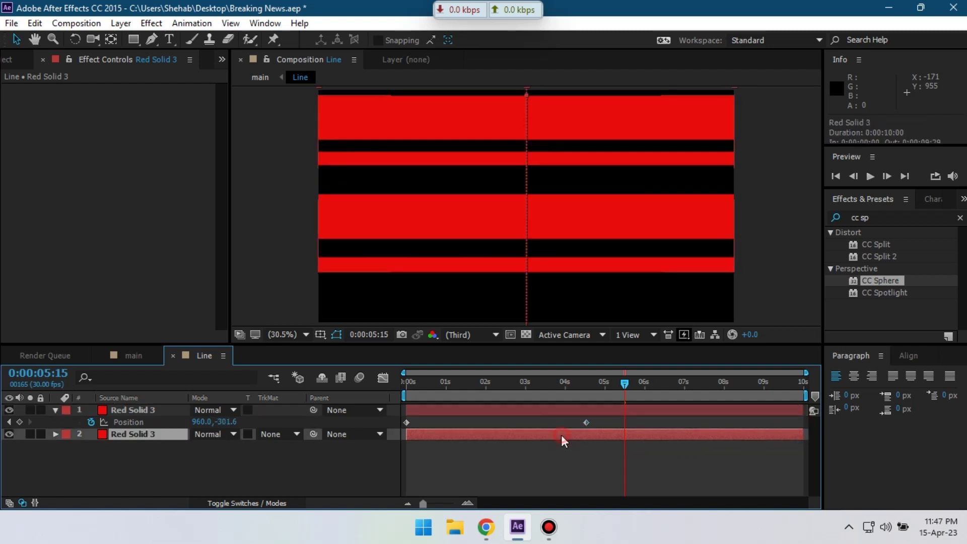
pyautogui.press('p')
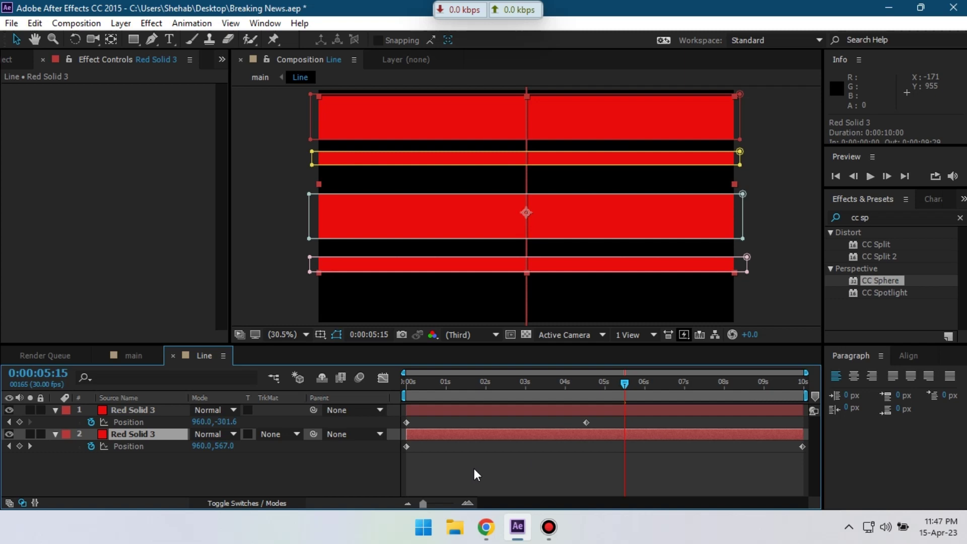
pyautogui.moveTo(407, 447); pyautogui.dragTo(604, 446)
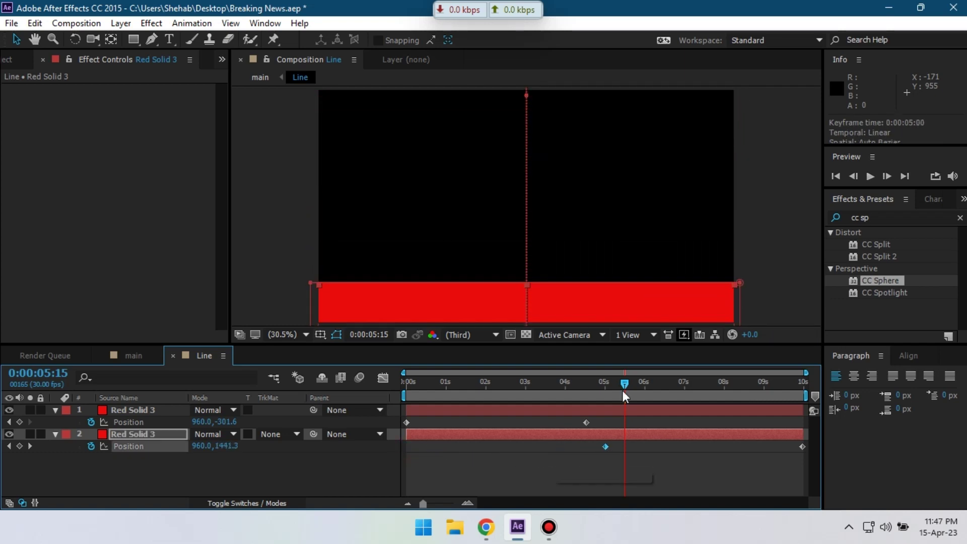
pyautogui.moveTo(624, 383); pyautogui.dragTo(606, 383)
pyautogui.moveTo(605, 447)
pyautogui.mouseDown()
pyautogui.moveTo(556, 448)
pyautogui.moveTo(606, 424)
pyautogui.mouseUp()
pyautogui.press('Home')
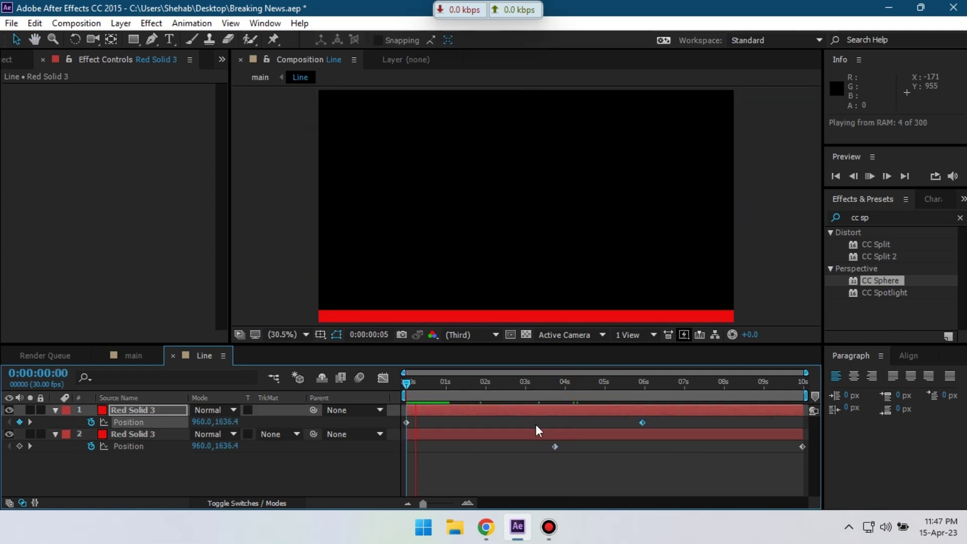
pyautogui.click(133, 355)
pyautogui.press('KP_0')
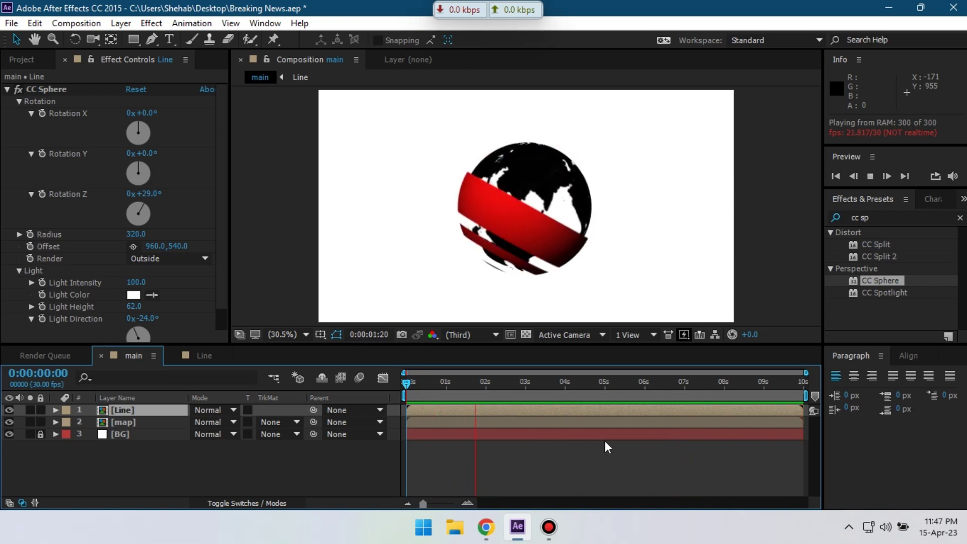
# Step: Stop the preview and check the stripes in the Line composition at around four seconds
pyautogui.press('space')
pyautogui.click(204, 354)
pyautogui.moveTo(622, 381); pyautogui.dragTo(581, 382)
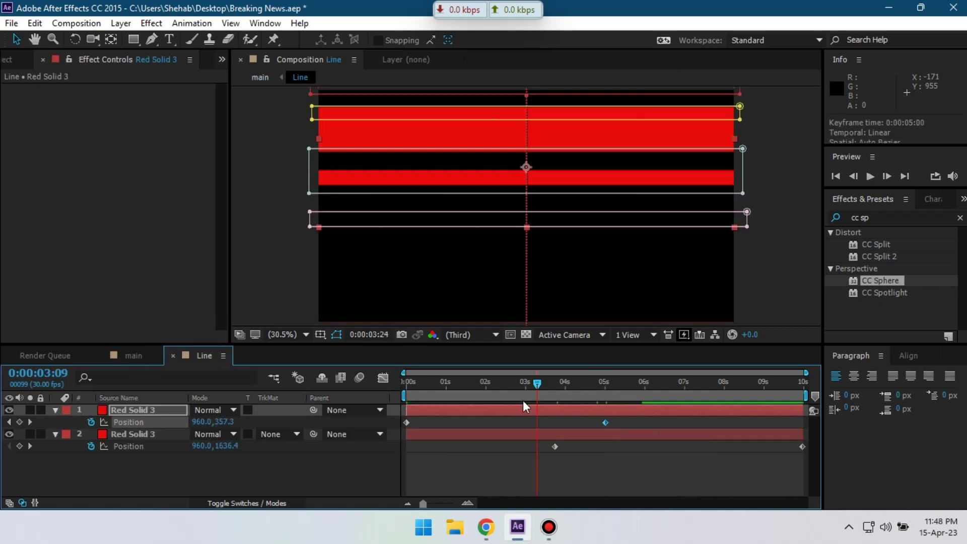
# Step: Back in main, preview the striped globe animation, then select the map and Line layers together
pyautogui.click(133, 355)
pyautogui.press('KP_0')
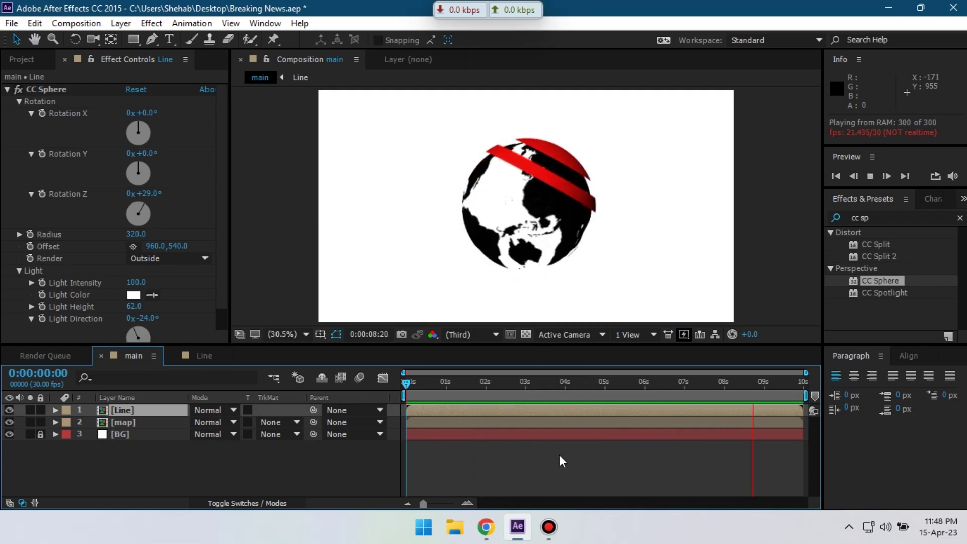
pyautogui.press('space')
pyautogui.click(124, 422)
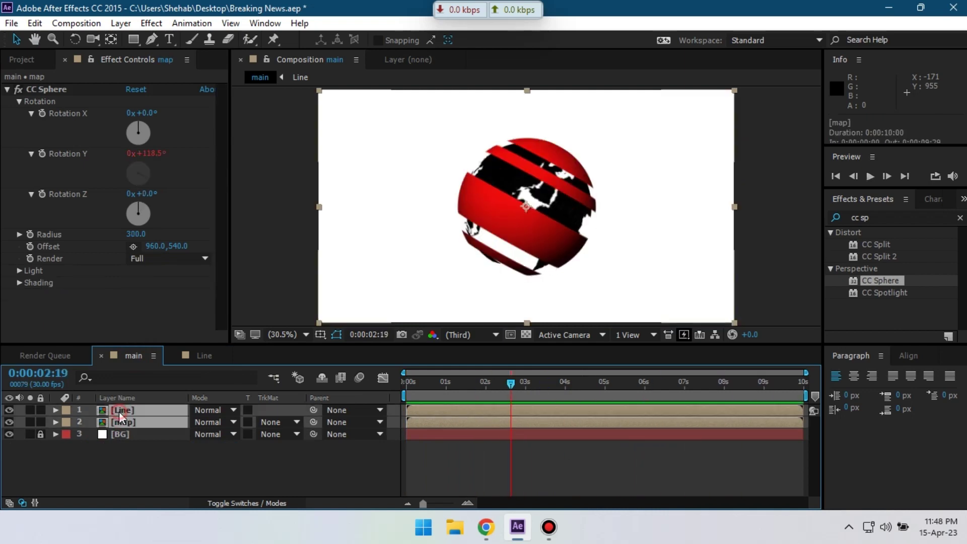
# Step: Pre-compose map and Line into a Globe composition, moving all attributes, and select it
pyautogui.rightClick(119, 414)
pyautogui.click(152, 432)
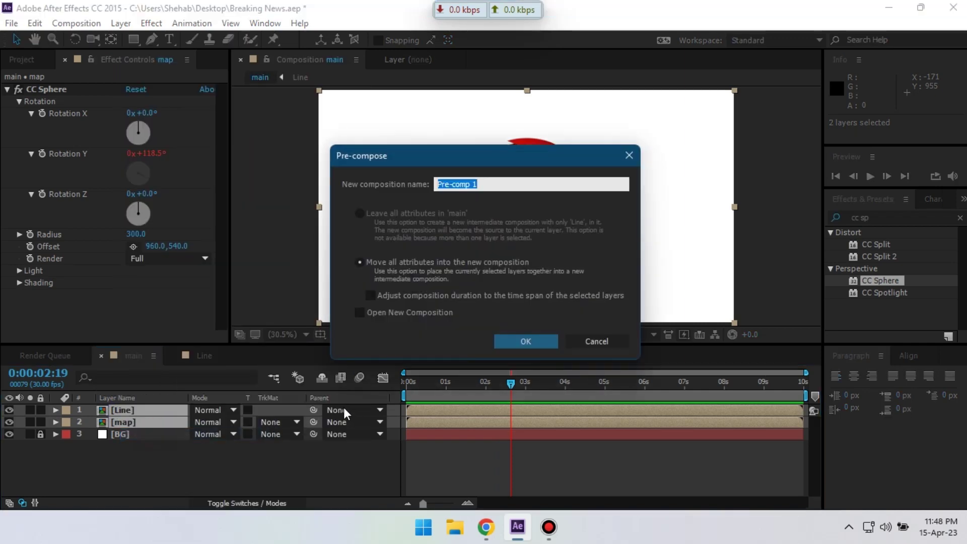
pyautogui.write('Globe')
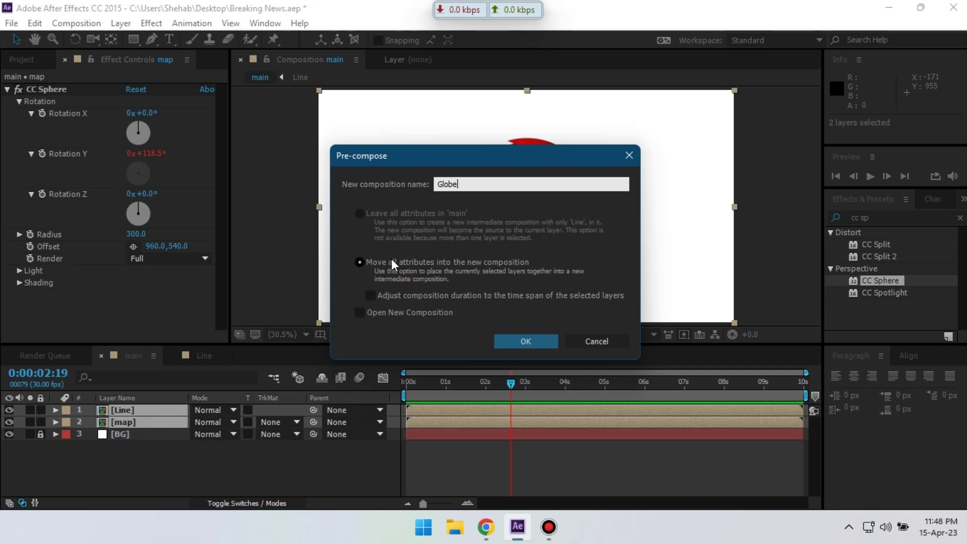
pyautogui.click(359, 261)
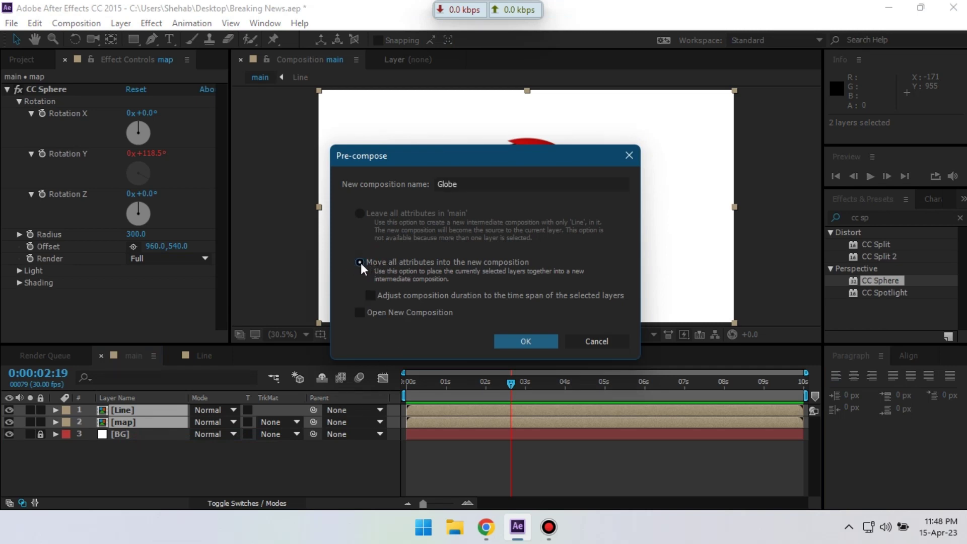
pyautogui.click(524, 342)
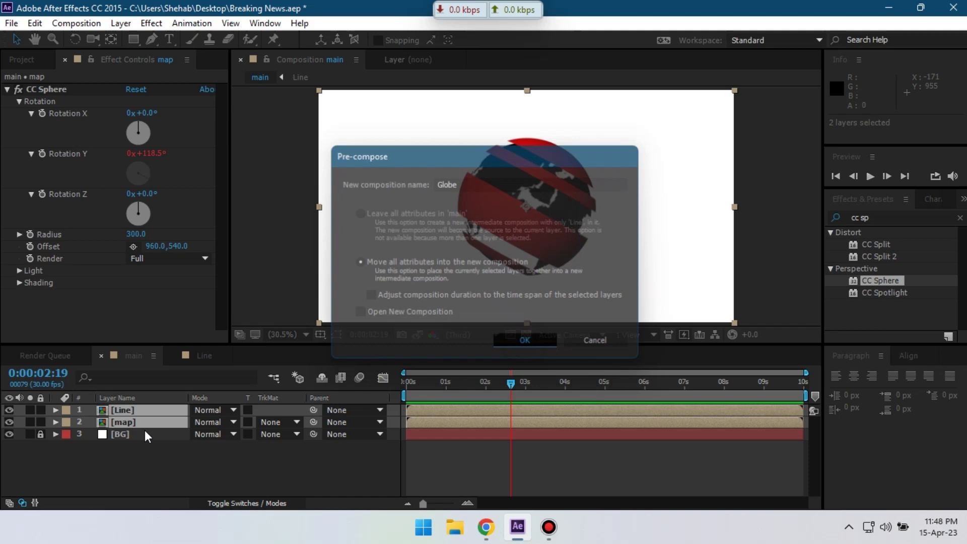
pyautogui.click(127, 410)
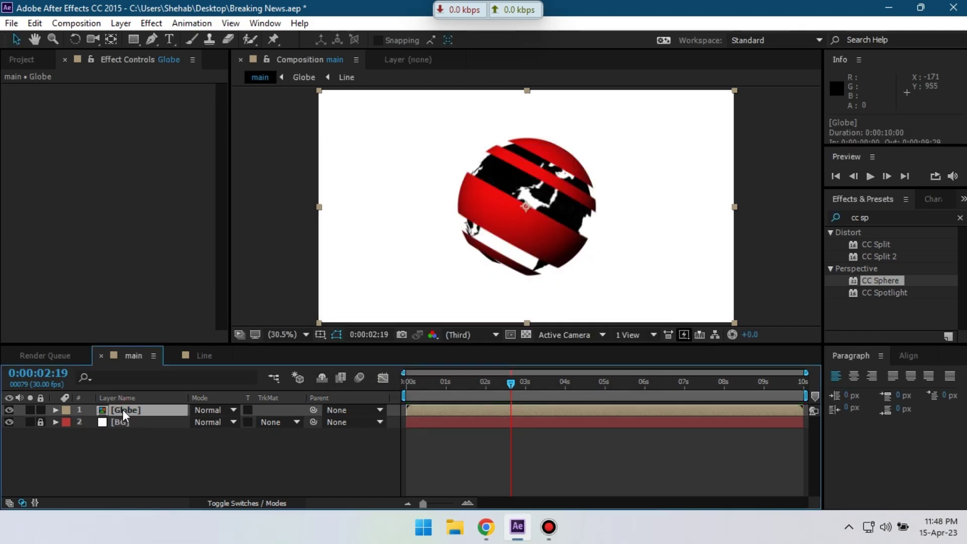
# Step: Duplicate the Globe layer and rename the copy GlobeBG
pyautogui.hotkey('ctrl', 'd')
pyautogui.rightClick(120, 424)
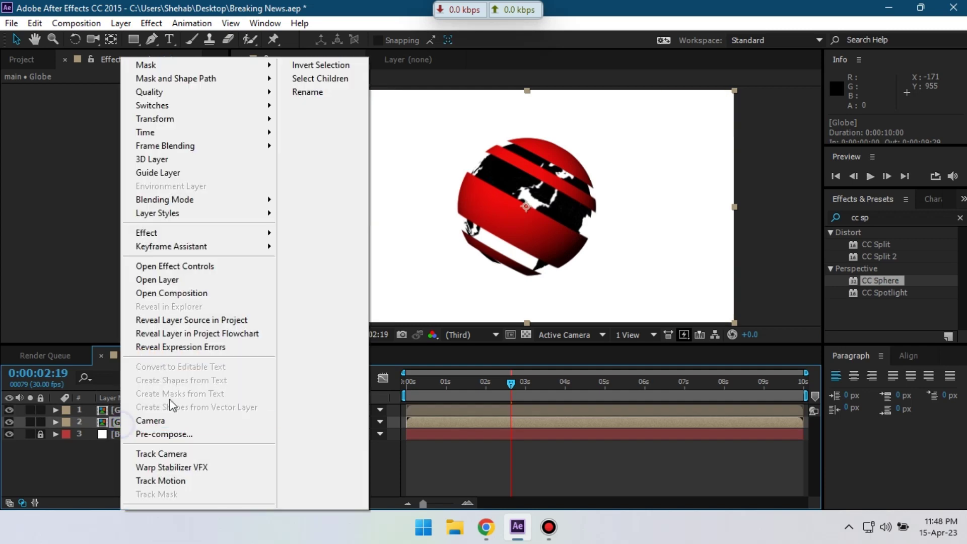
pyautogui.click(308, 92)
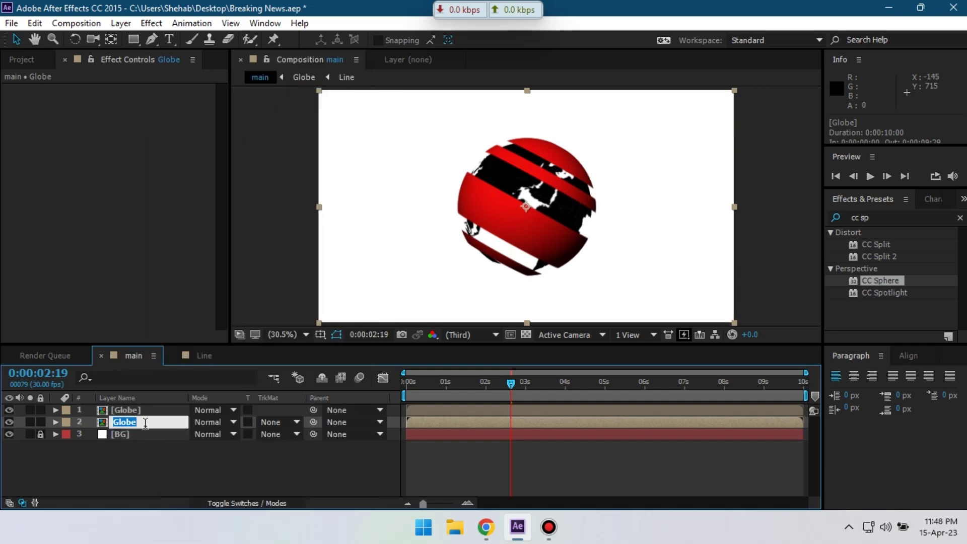
pyautogui.click(145, 422)
pyautogui.write('BG')
pyautogui.press('Return')
pyautogui.click(154, 443)
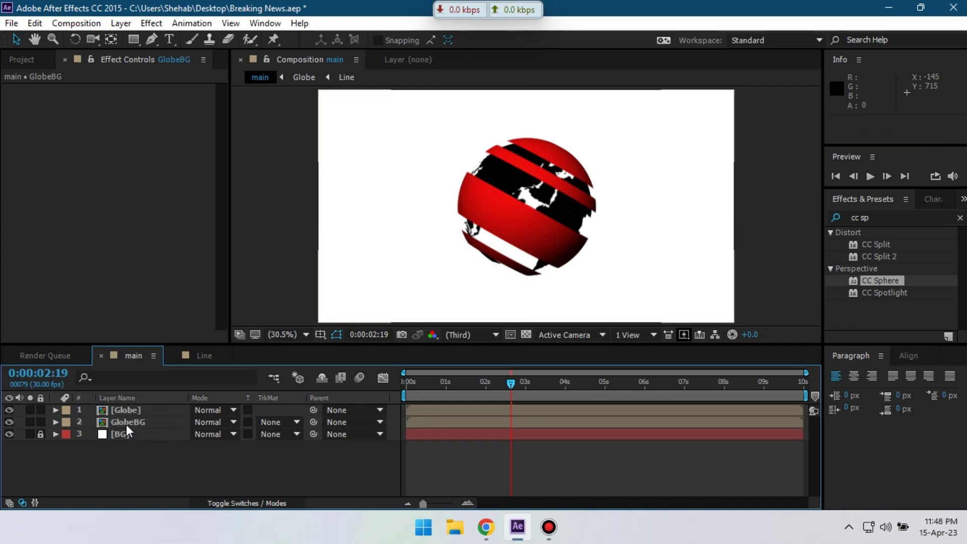
# Step: Scale GlobeBG up to about 158% and move it toward the lower left
pyautogui.click(126, 424)
pyautogui.press('s')
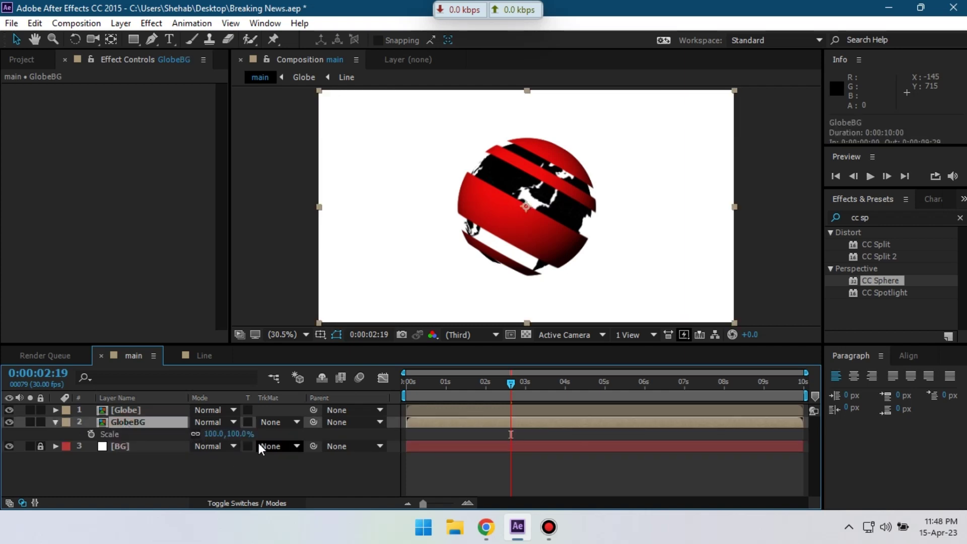
pyautogui.moveTo(217, 435); pyautogui.dragTo(257, 434)
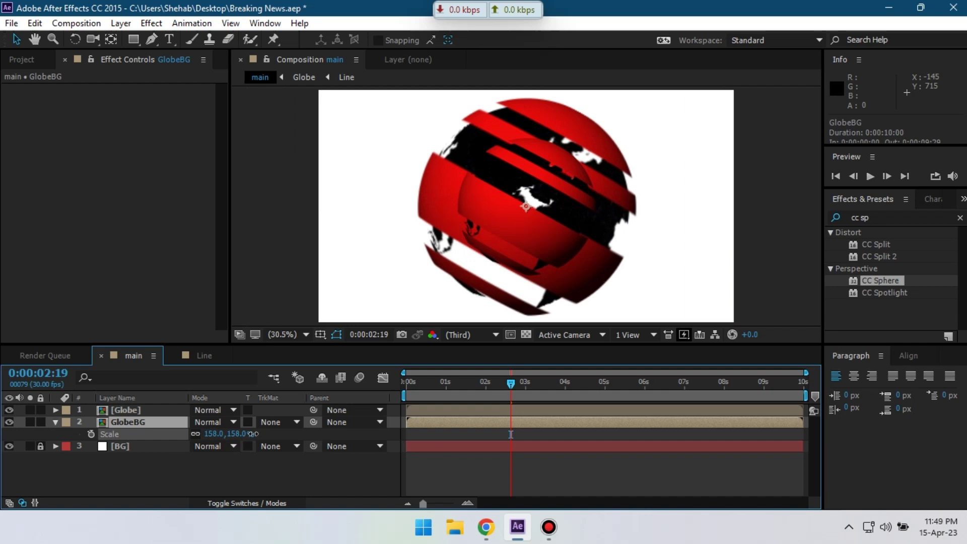
pyautogui.moveTo(443, 211); pyautogui.dragTo(287, 237)
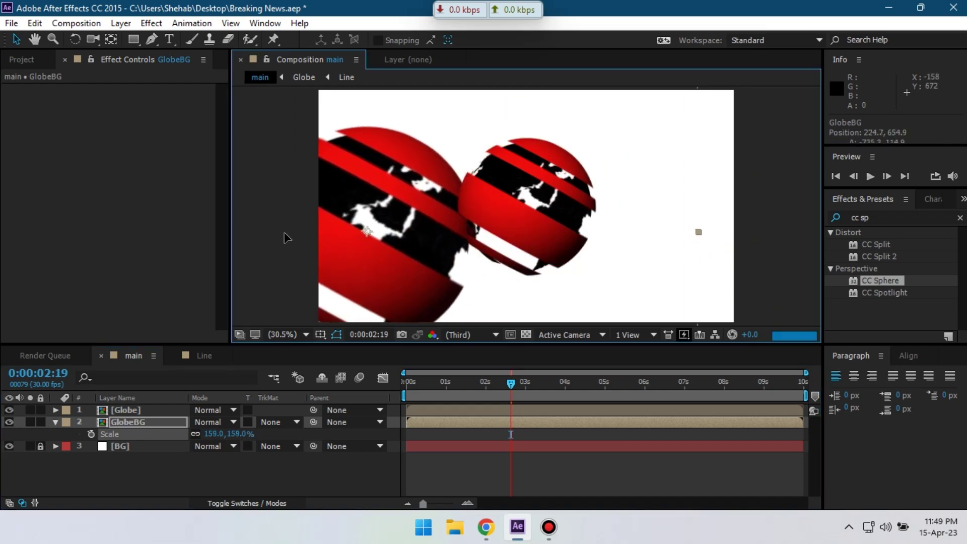
# Step: Set GlobeBG opacity to 15%, then lower it to 12%, and scrub the playhead back
pyautogui.click(143, 421)
pyautogui.press('t')
pyautogui.click(203, 434)
pyautogui.write('15')
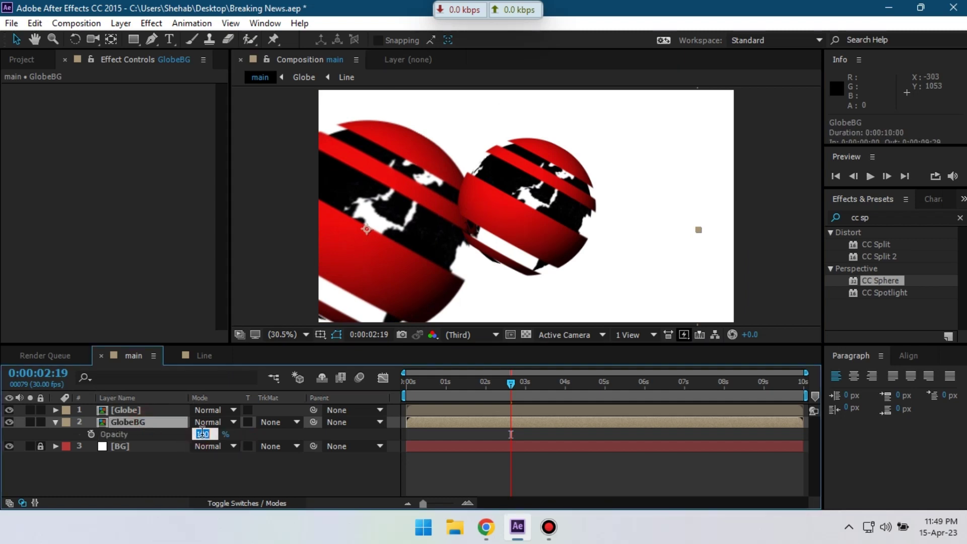
pyautogui.press('Return')
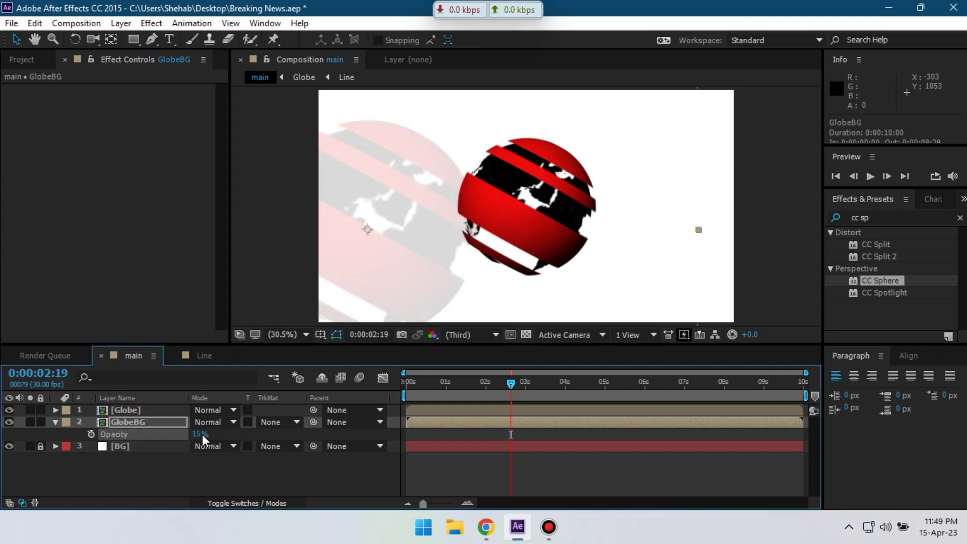
pyautogui.click(200, 434)
pyautogui.write('12')
pyautogui.moveTo(510, 383); pyautogui.dragTo(449, 384)
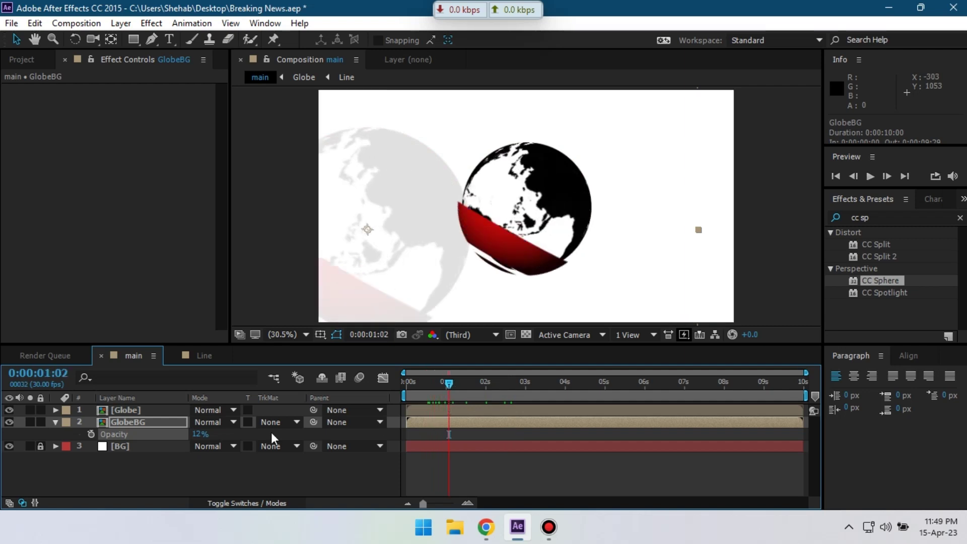
# Step: Search 'cam' in Effects & Presets and apply Camera Lens Blur to GlobeBG
pyautogui.click(136, 422)
pyautogui.click(872, 218)
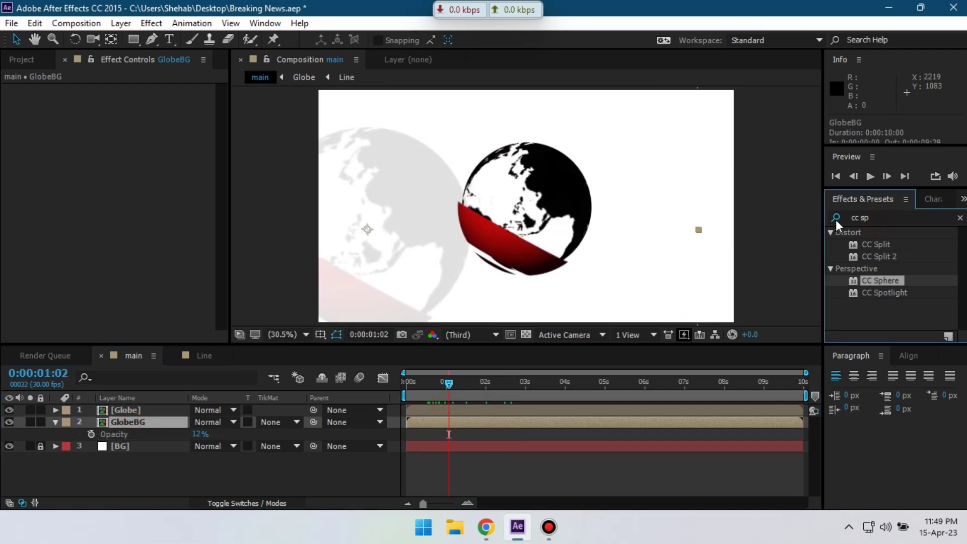
pyautogui.moveTo(872, 218); pyautogui.dragTo(843, 220)
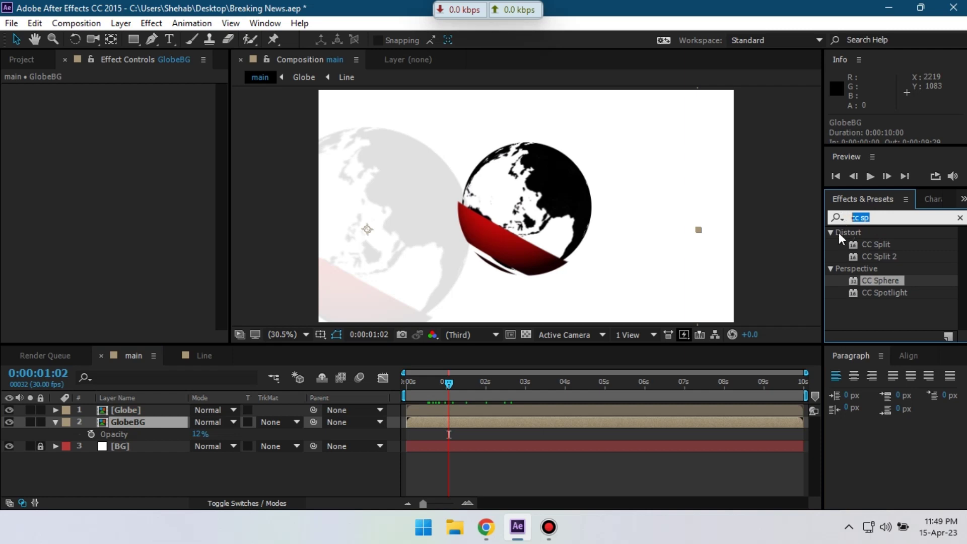
pyautogui.write('cam')
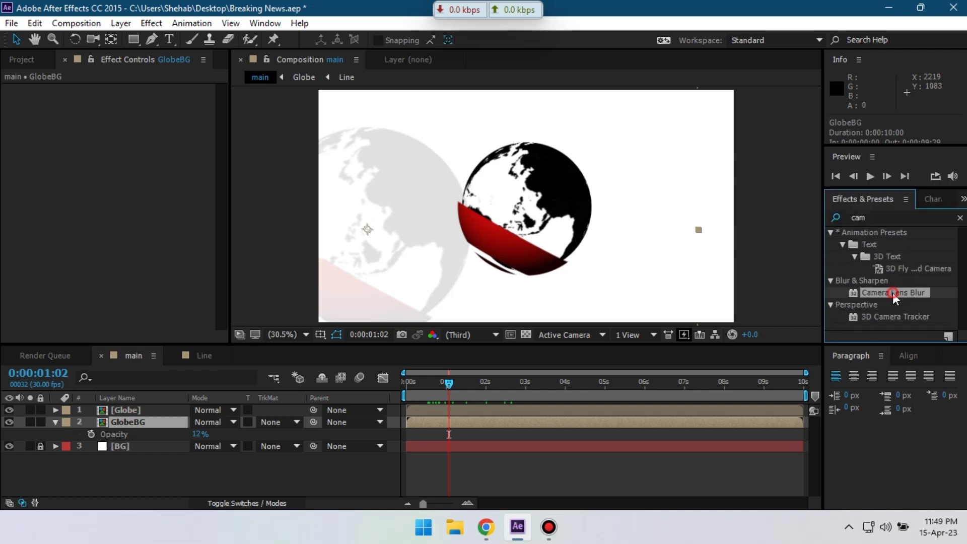
pyautogui.moveTo(892, 292); pyautogui.dragTo(127, 426)
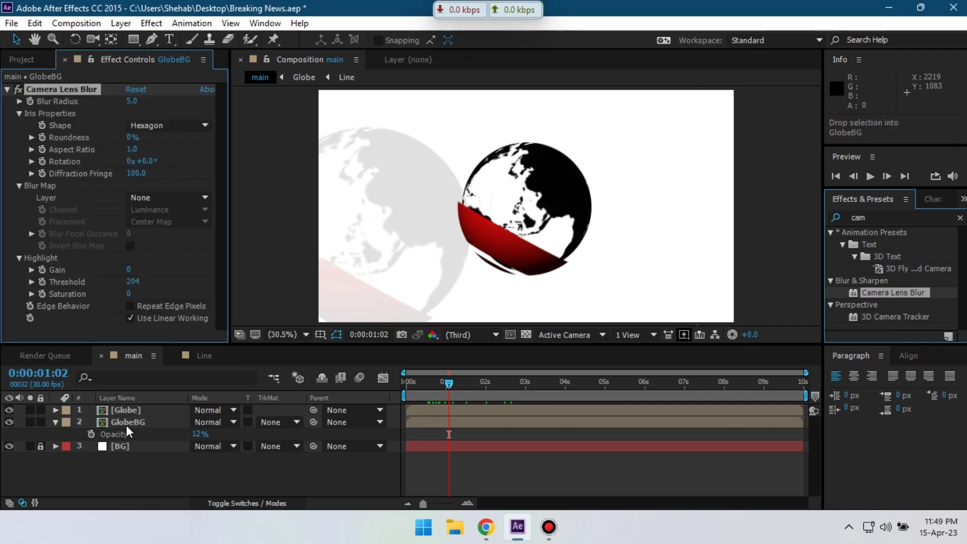
# Step: Set the Blur Radius to 3, collapse the layer and preview the animation from the start
pyautogui.click(134, 101)
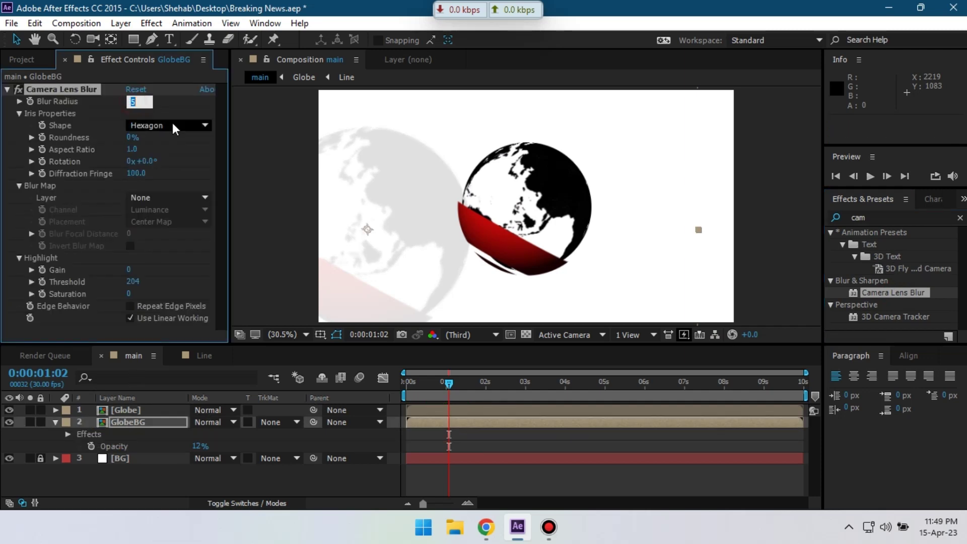
pyautogui.write('3')
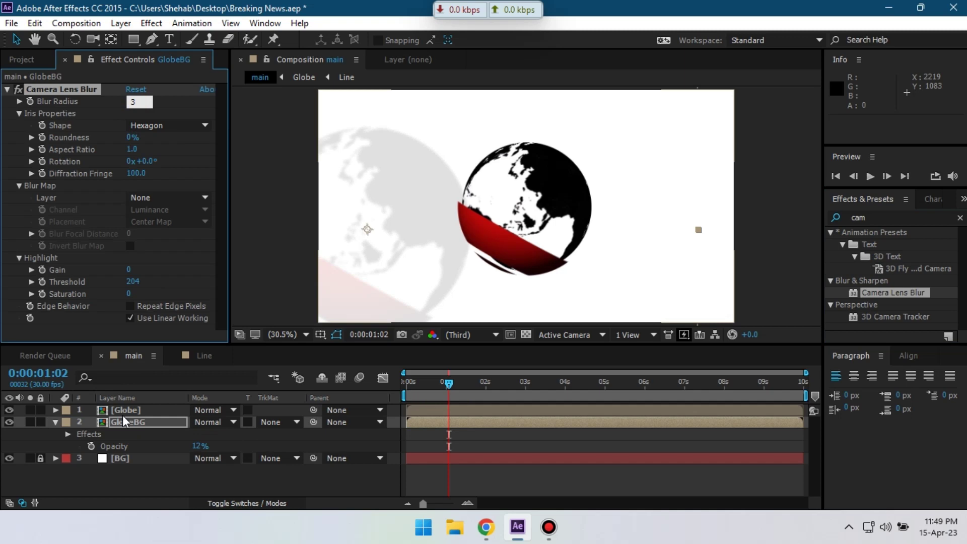
pyautogui.click(59, 421)
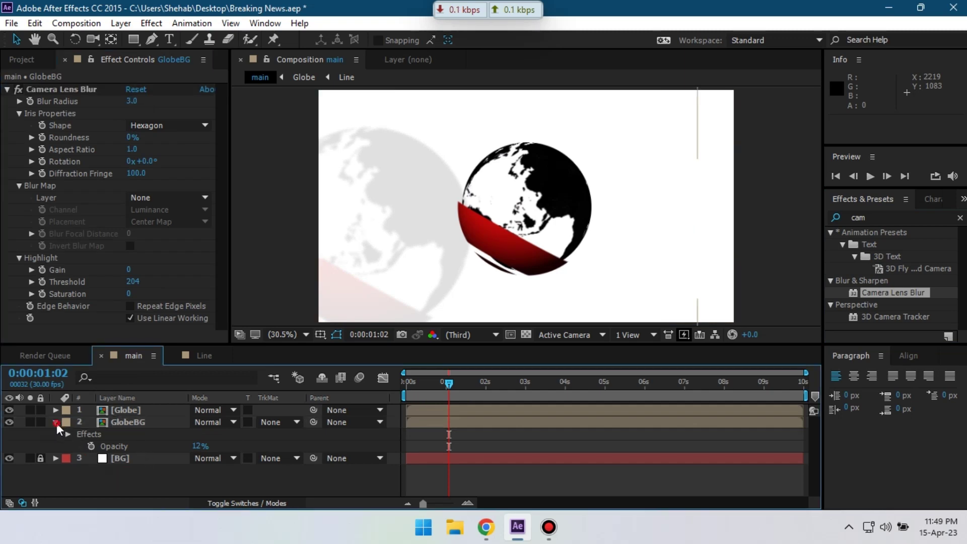
pyautogui.click(56, 421)
pyautogui.moveTo(449, 384); pyautogui.dragTo(405, 383)
pyautogui.press('space')
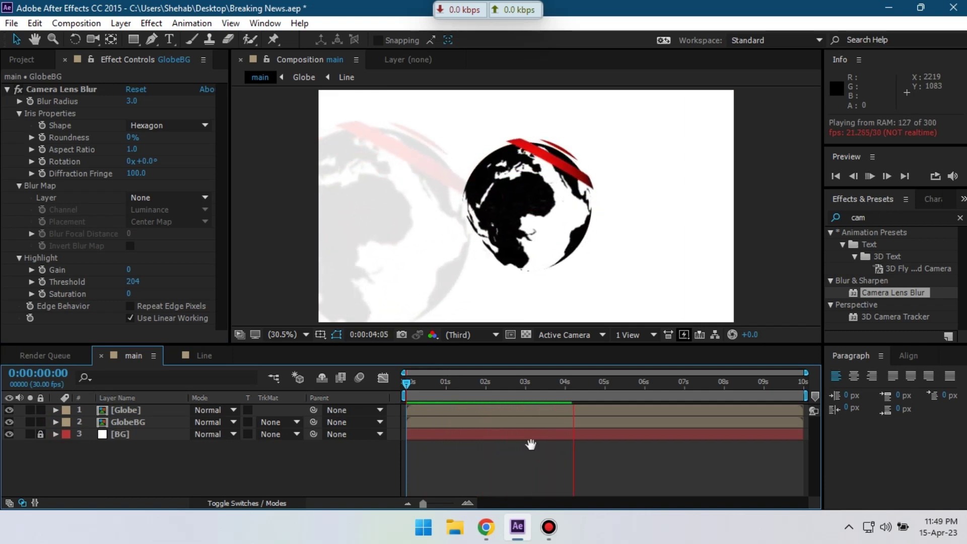
# Step: From the Project panel, create a new composition named Logo
pyautogui.press('space')
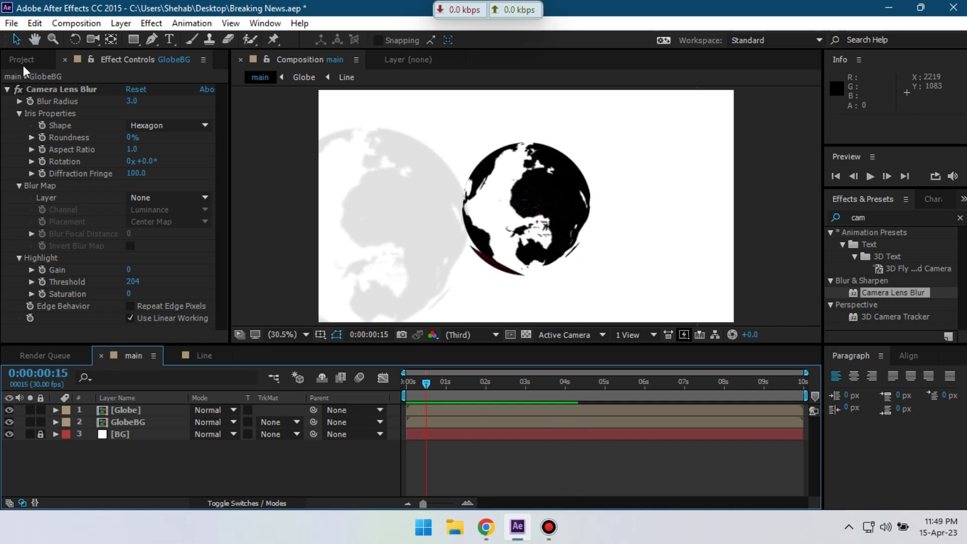
pyautogui.click(22, 62)
pyautogui.click(45, 336)
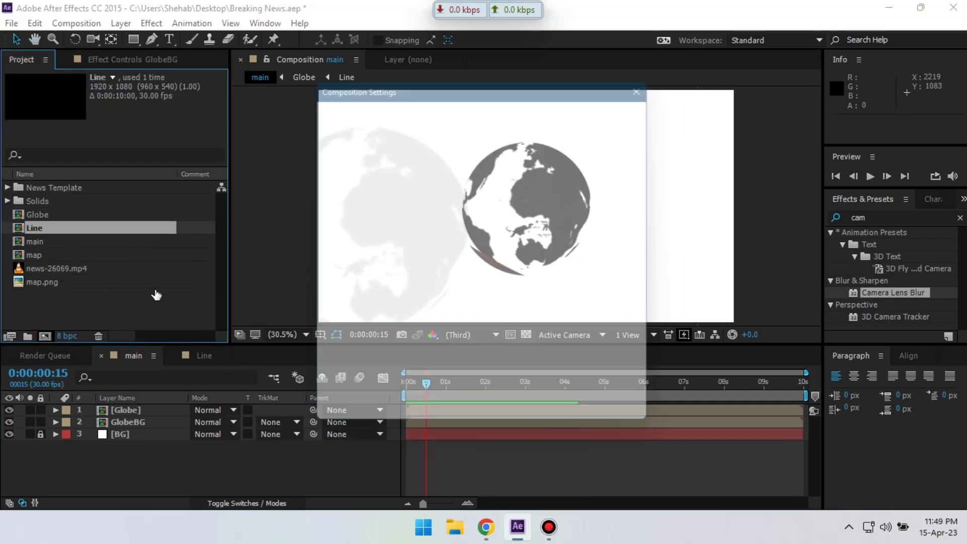
pyautogui.write('Lo')
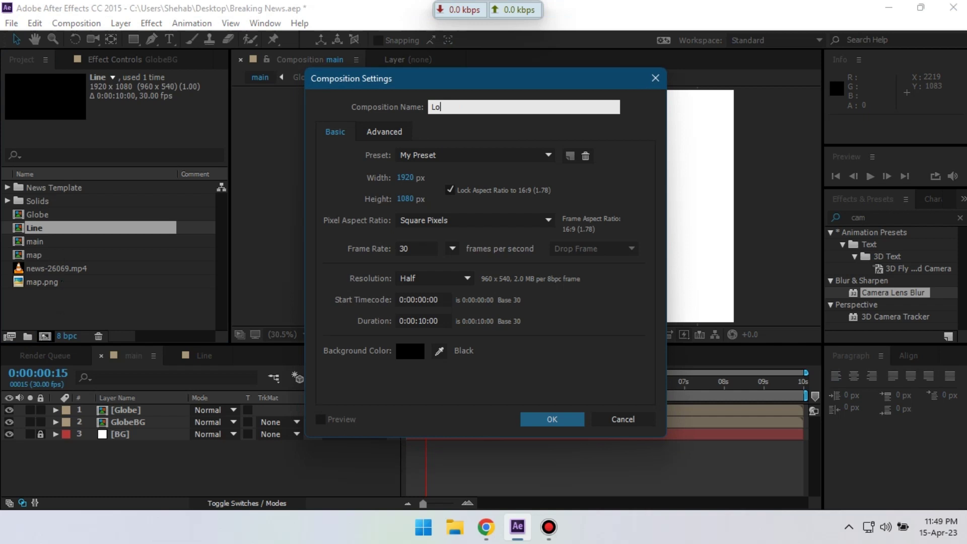
pyautogui.write('go')
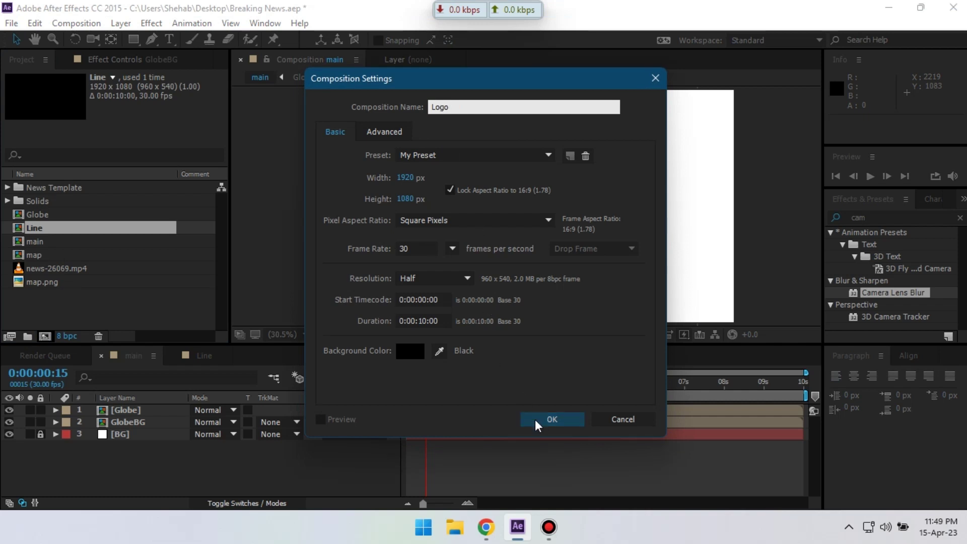
pyautogui.click(536, 419)
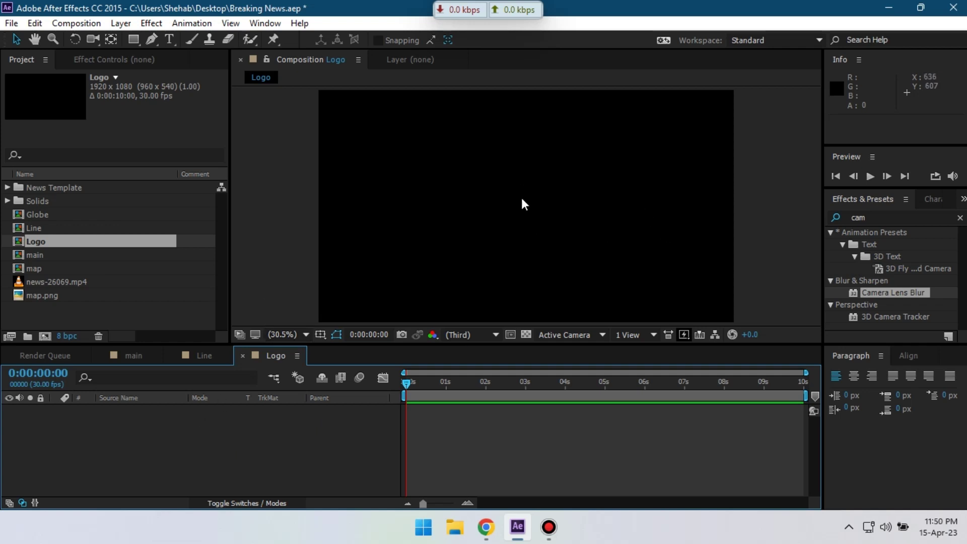
# Step: Add a new full-frame solid layer in a bright red
pyautogui.rightClick(99, 444)
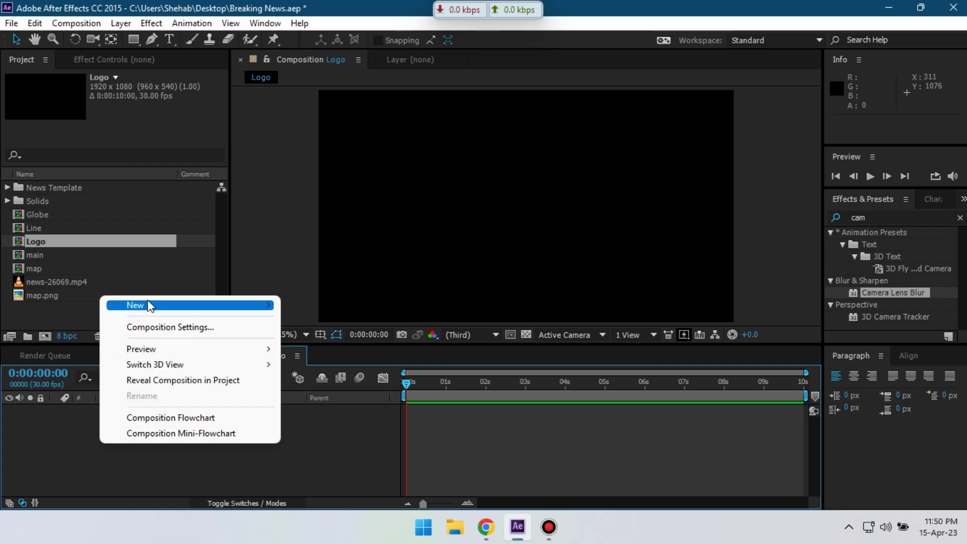
pyautogui.moveTo(189, 306)
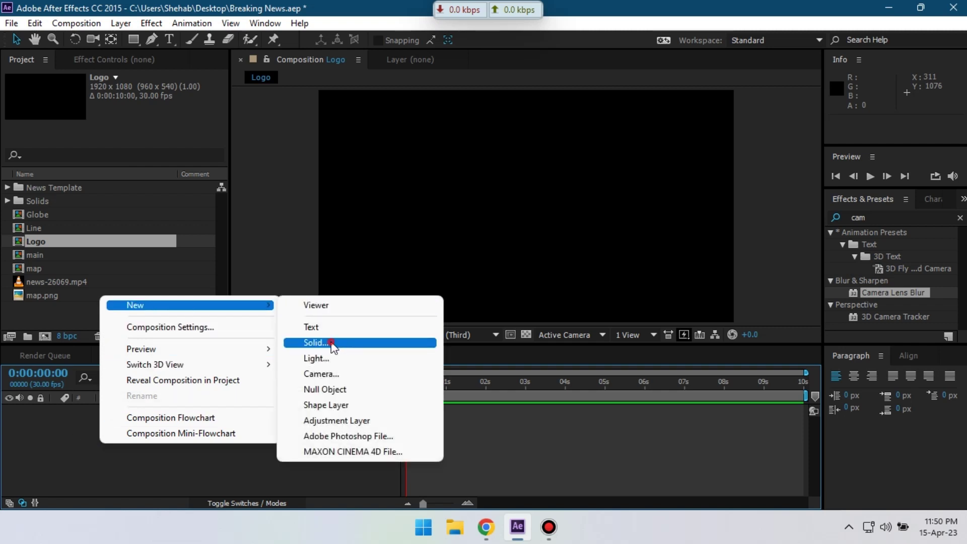
pyautogui.click(325, 343)
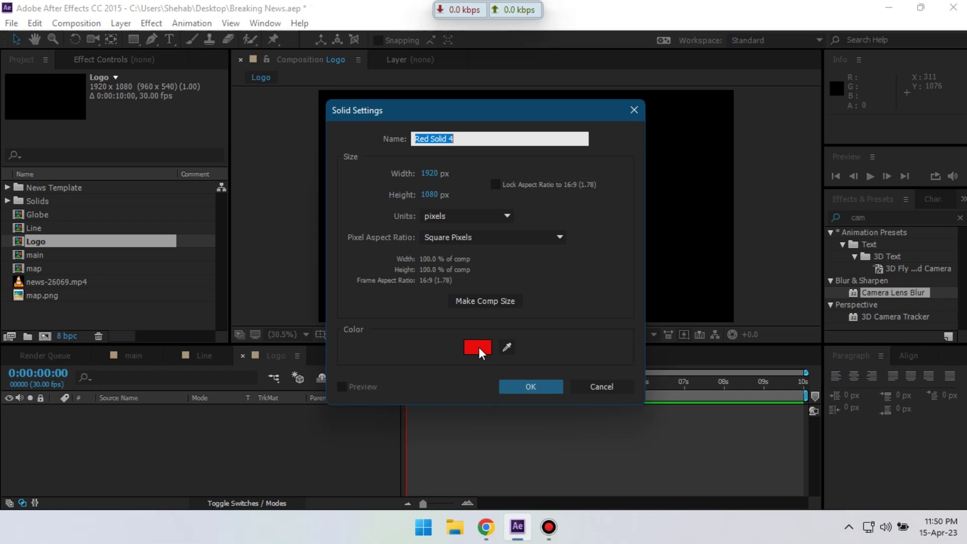
pyautogui.click(478, 347)
pyautogui.moveTo(490, 186); pyautogui.dragTo(488, 178)
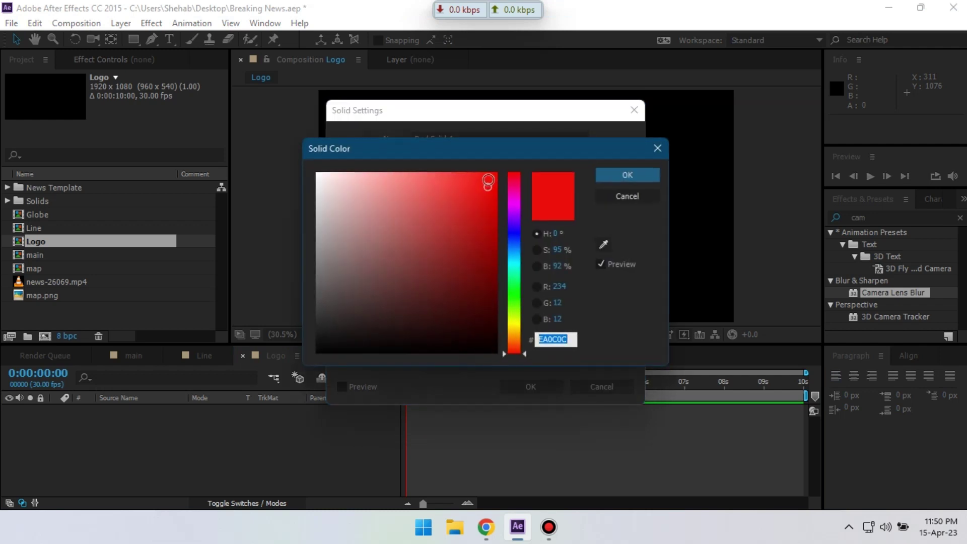
pyautogui.click(627, 174)
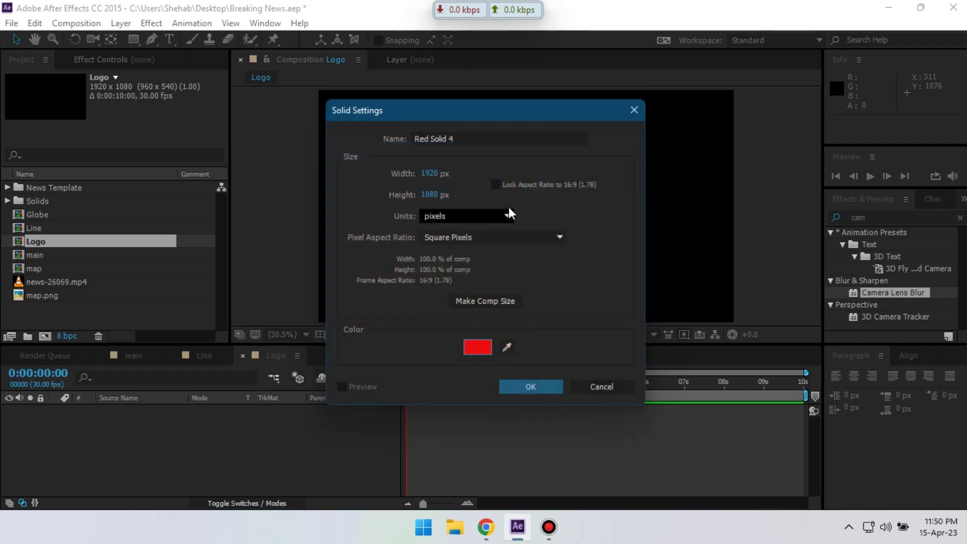
pyautogui.click(522, 385)
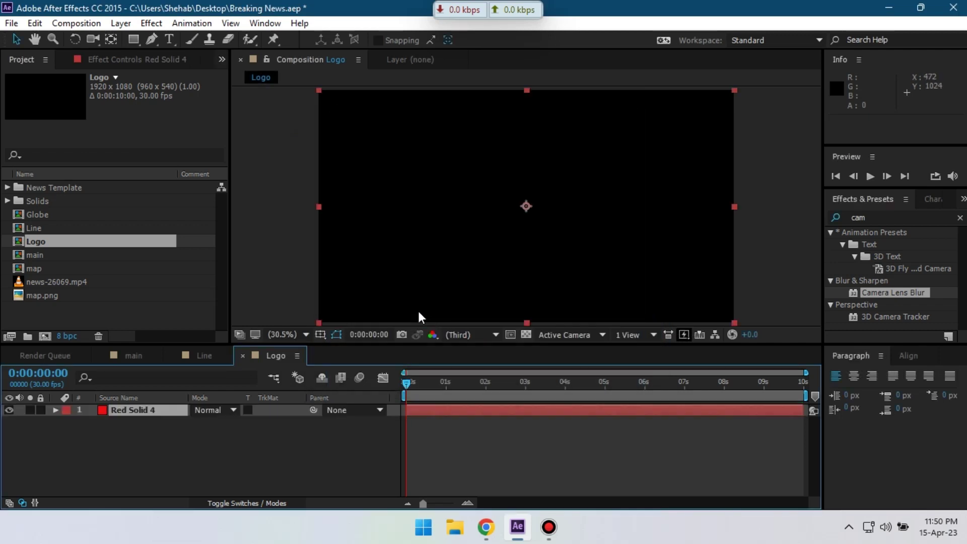
# Step: Duplicate the red solid and change the copy's color to white via Solid Settings
pyautogui.click(135, 440)
pyautogui.click(137, 411)
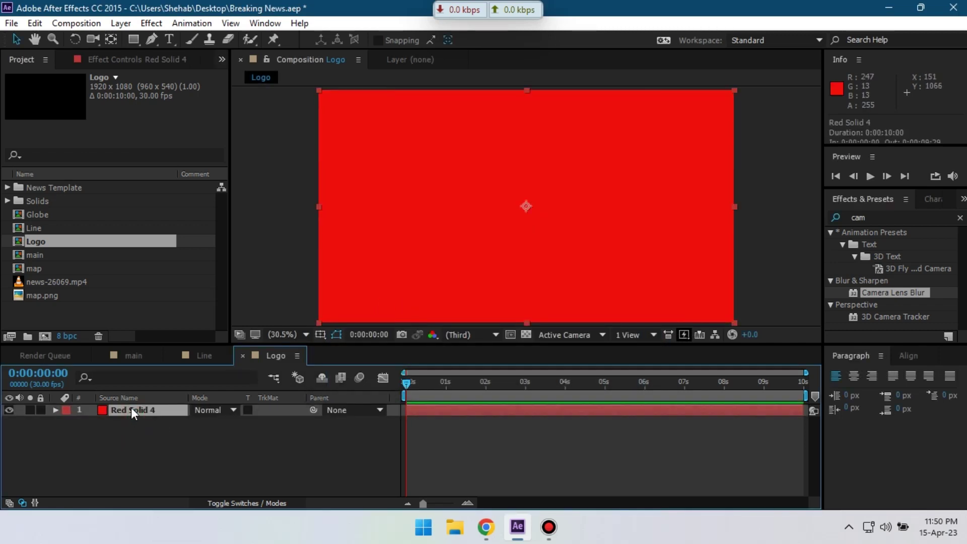
pyautogui.hotkey('ctrl', 'd')
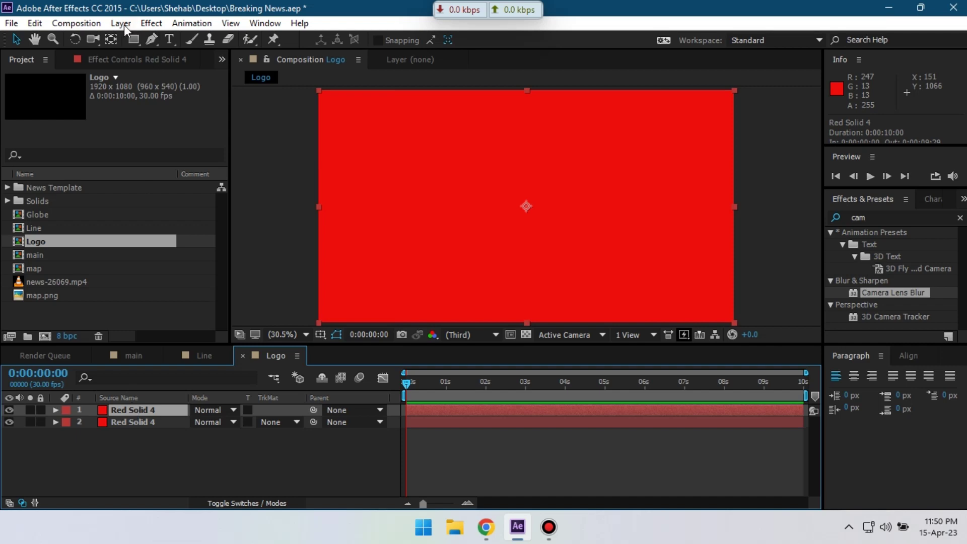
pyautogui.click(121, 23)
pyautogui.click(181, 42)
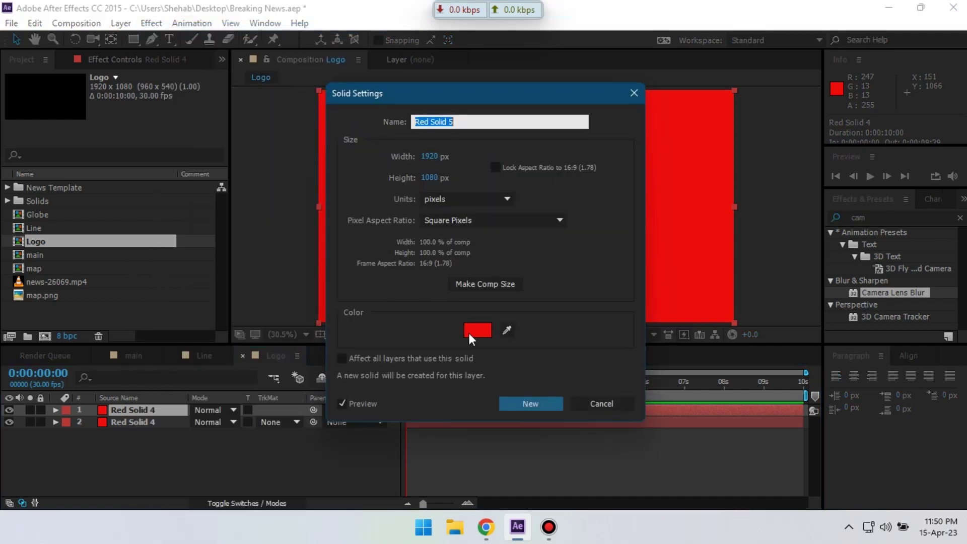
pyautogui.click(477, 330)
pyautogui.moveTo(359, 234); pyautogui.dragTo(317, 174)
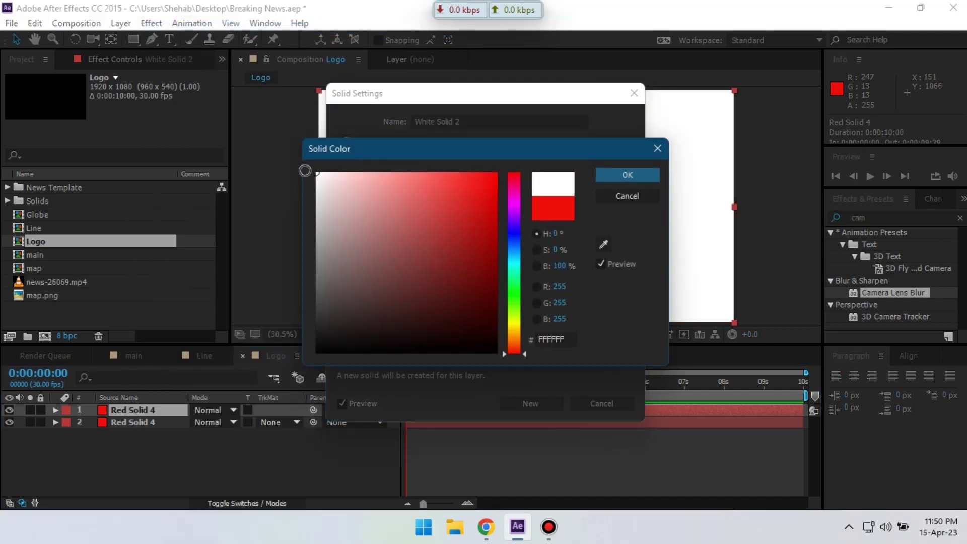
pyautogui.click(612, 177)
pyautogui.click(516, 404)
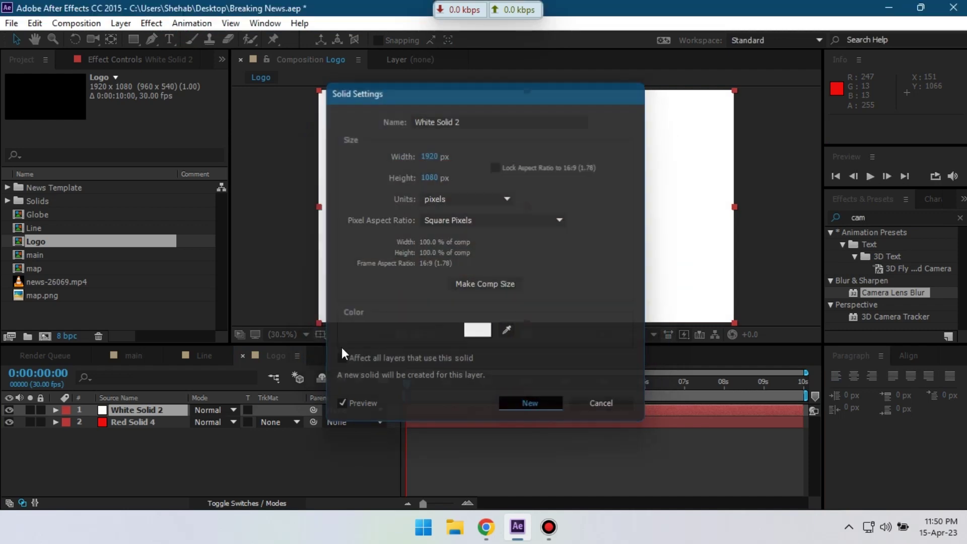
# Step: Show the proportional grid and move the white solid up to cover the top half
pyautogui.click(321, 334)
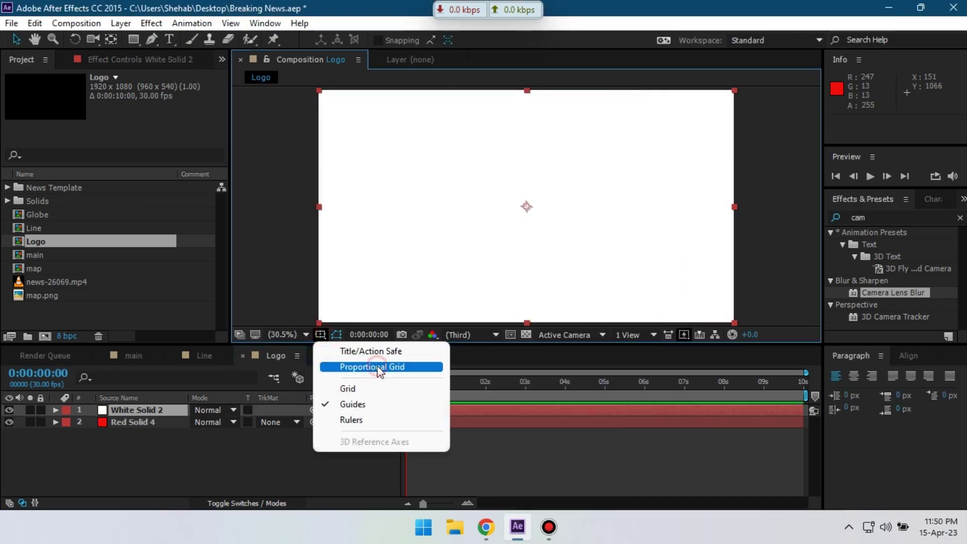
pyautogui.click(378, 366)
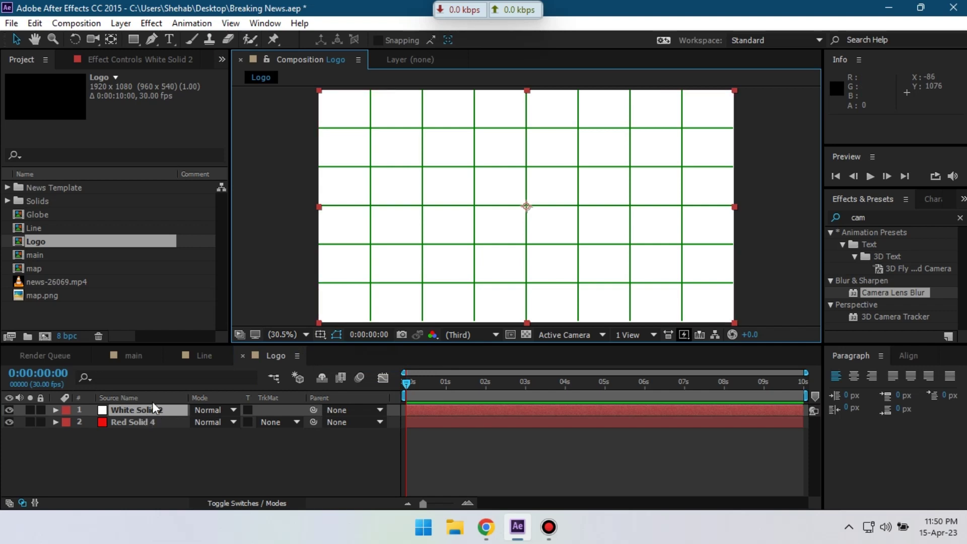
pyautogui.moveTo(482, 234); pyautogui.dragTo(481, 114)
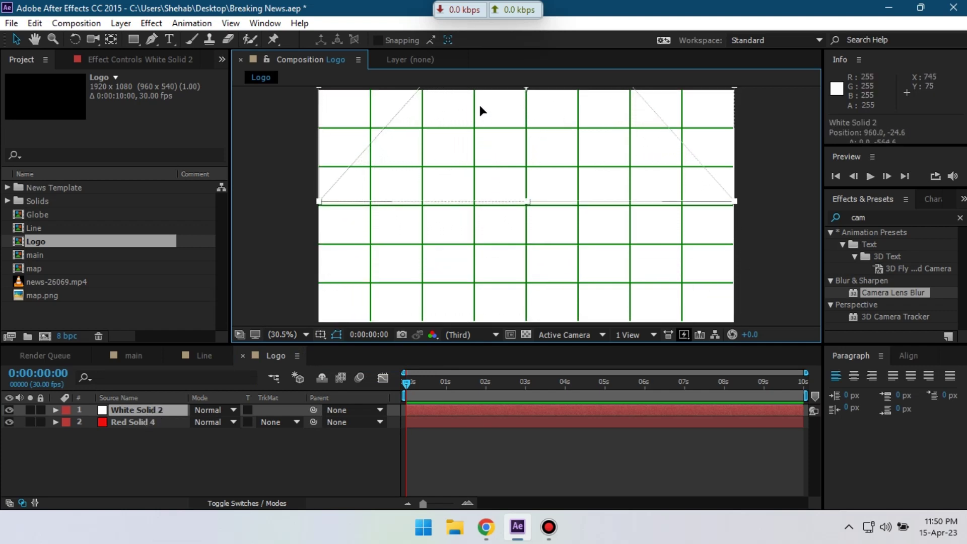
pyautogui.press('capslock')
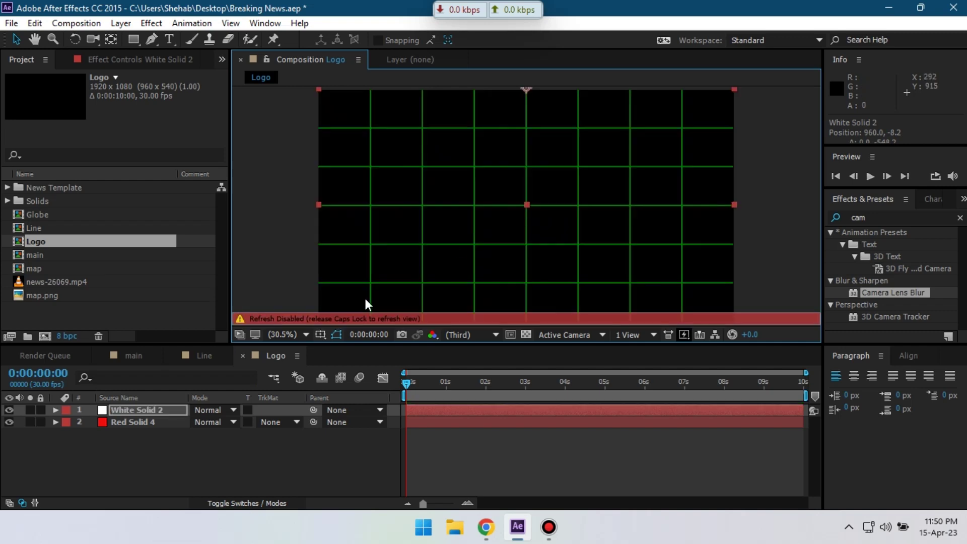
pyautogui.press('capslock')
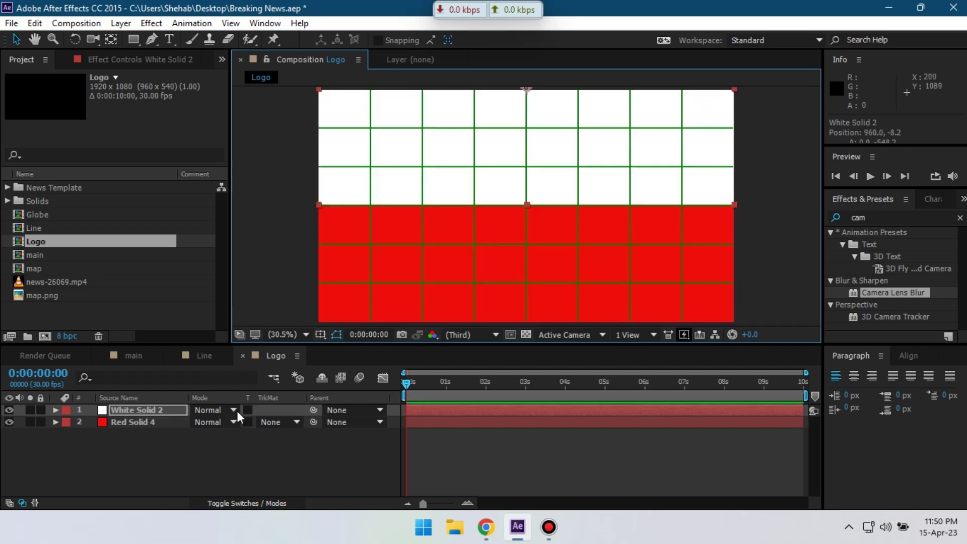
# Step: Deselect the layers and turn the proportional grid off again
pyautogui.click(138, 452)
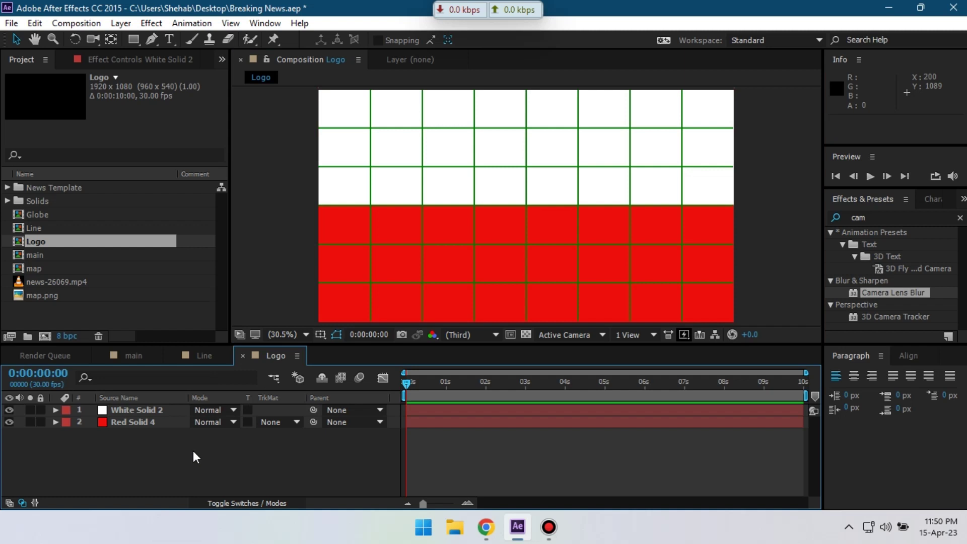
pyautogui.click(321, 334)
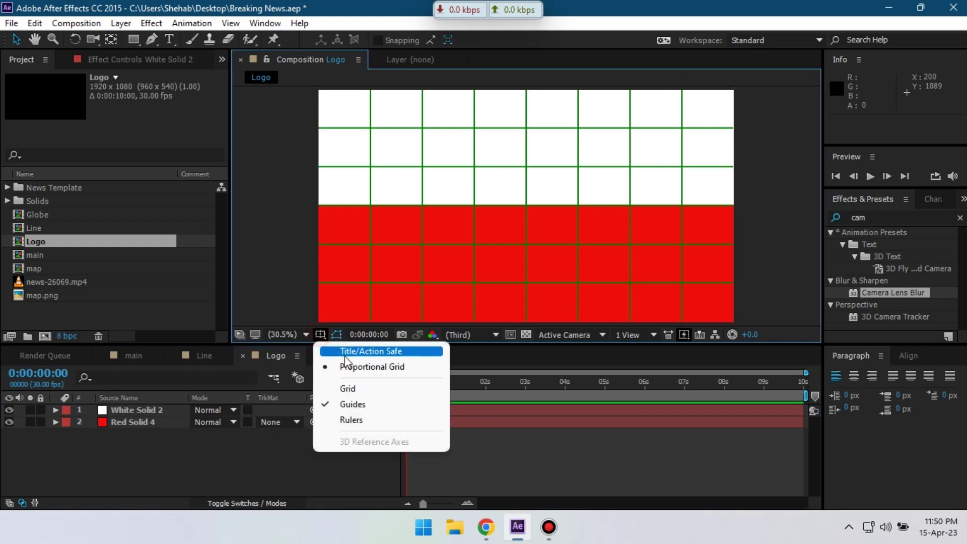
pyautogui.click(355, 365)
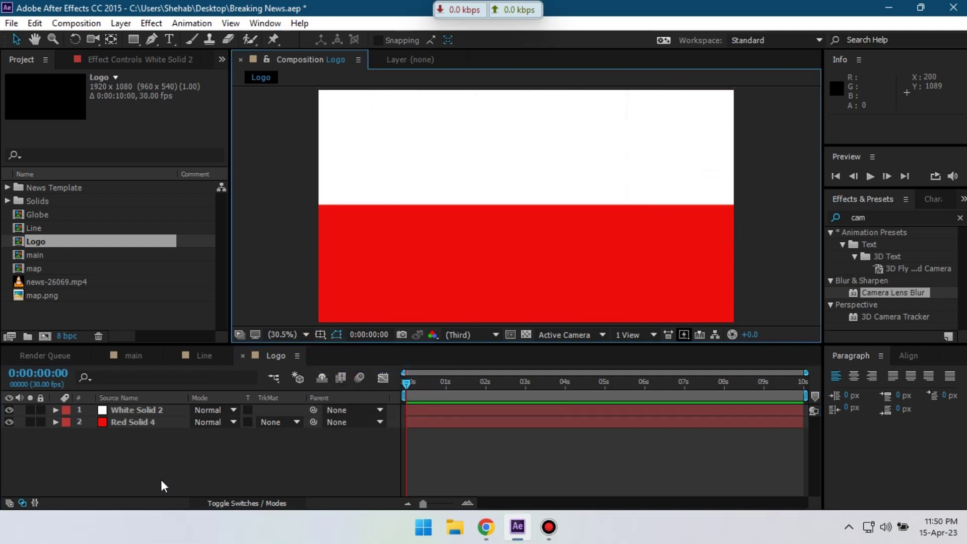
# Step: Add a BREAKING text layer set in Roboto Black at a large size
pyautogui.rightClick(137, 457)
pyautogui.moveTo(193, 317)
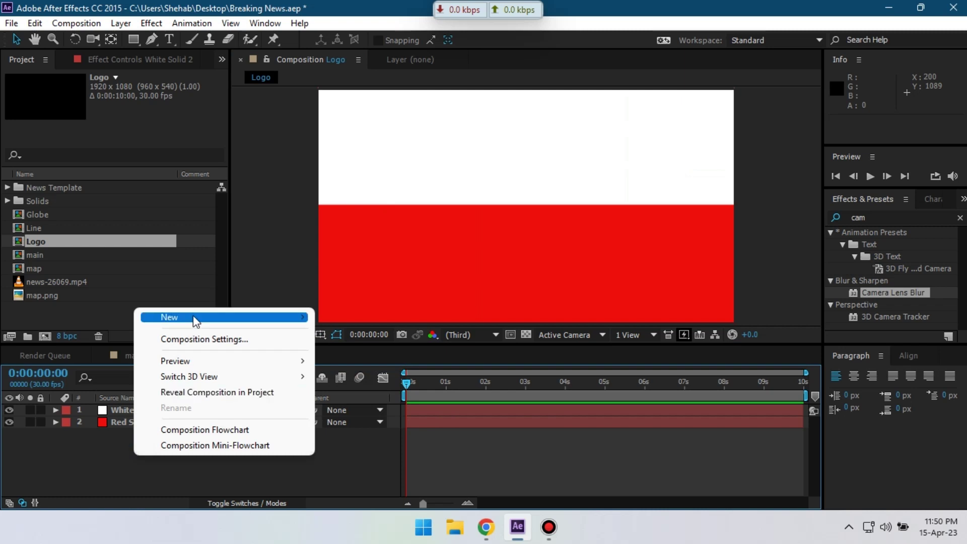
pyautogui.click(346, 338)
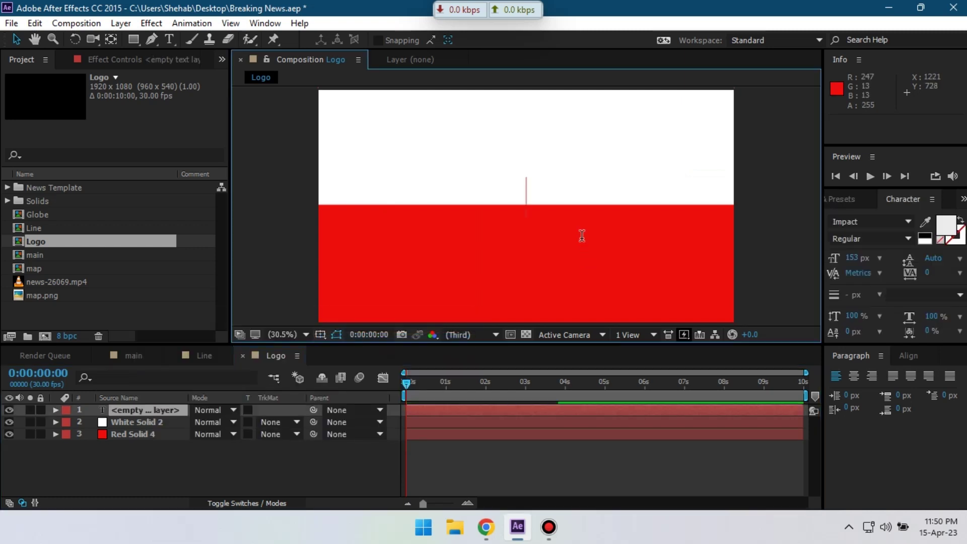
pyautogui.write('BREAKING')
pyautogui.hotkey('ctrl', 'a')
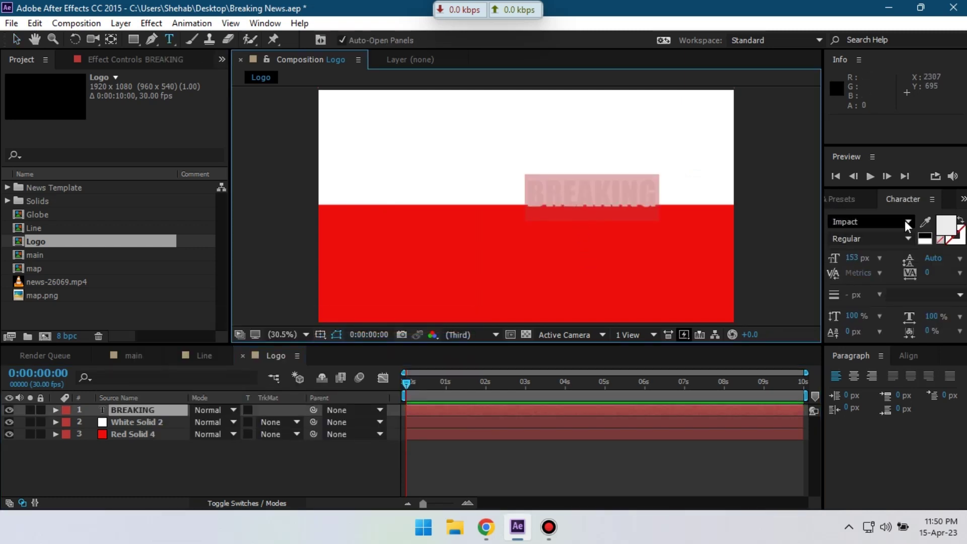
pyautogui.click(907, 239)
pyautogui.click(854, 414)
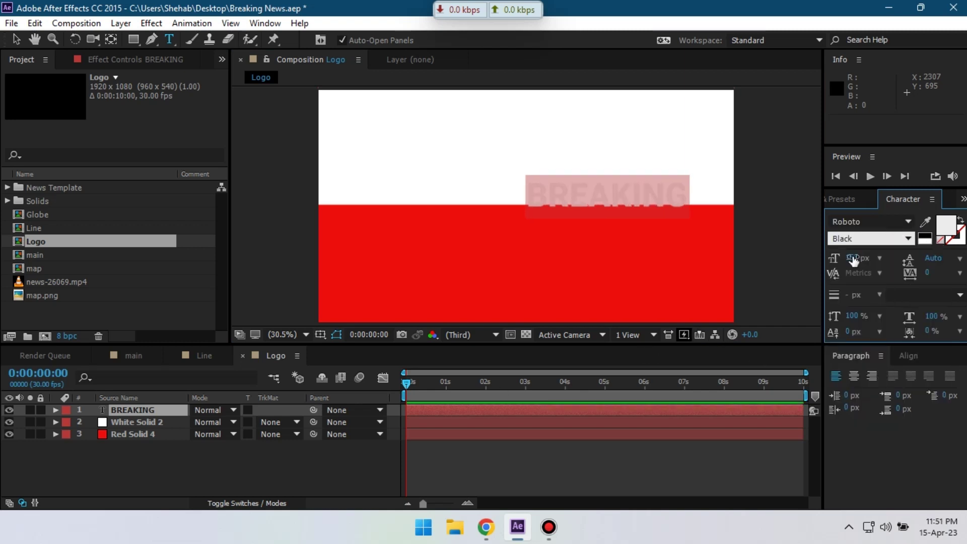
# Step: Move BREAKING to the top of the canvas, undoing an accidental stretch
pyautogui.press('v')
pyautogui.moveTo(573, 181); pyautogui.dragTo(639, 134)
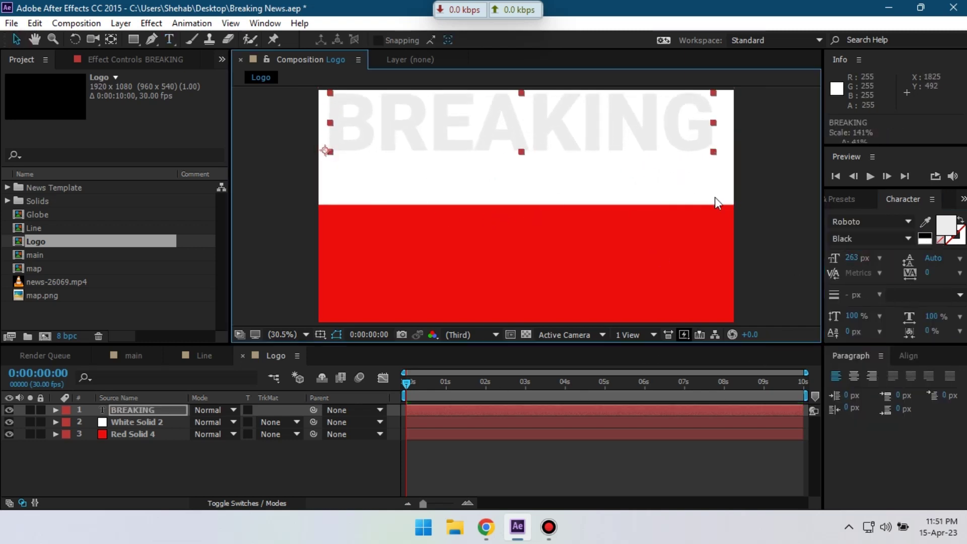
pyautogui.moveTo(527, 160)
pyautogui.mouseDown()
pyautogui.moveTo(528, 177)
pyautogui.moveTo(529, 113)
pyautogui.mouseUp()
pyautogui.hotkey('ctrl', 'z')
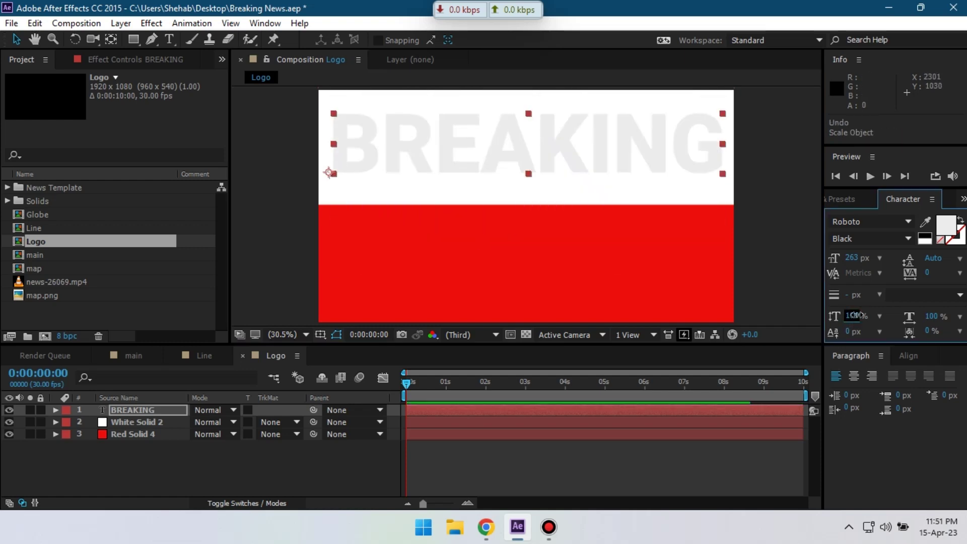
pyautogui.write('115')
# Step: Eyedropper the red solid to fill the BREAKING text red
pyautogui.doubleClick(132, 410)
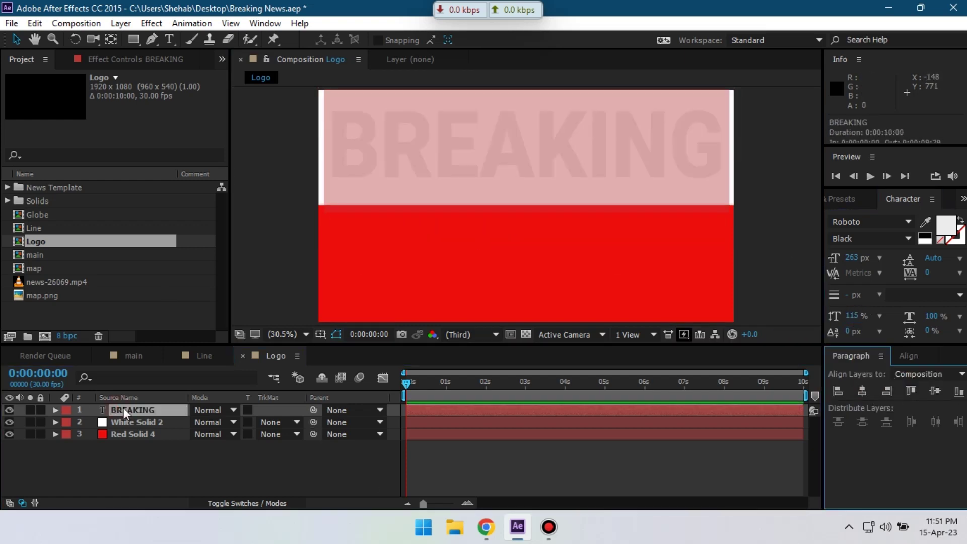
pyautogui.click(929, 223)
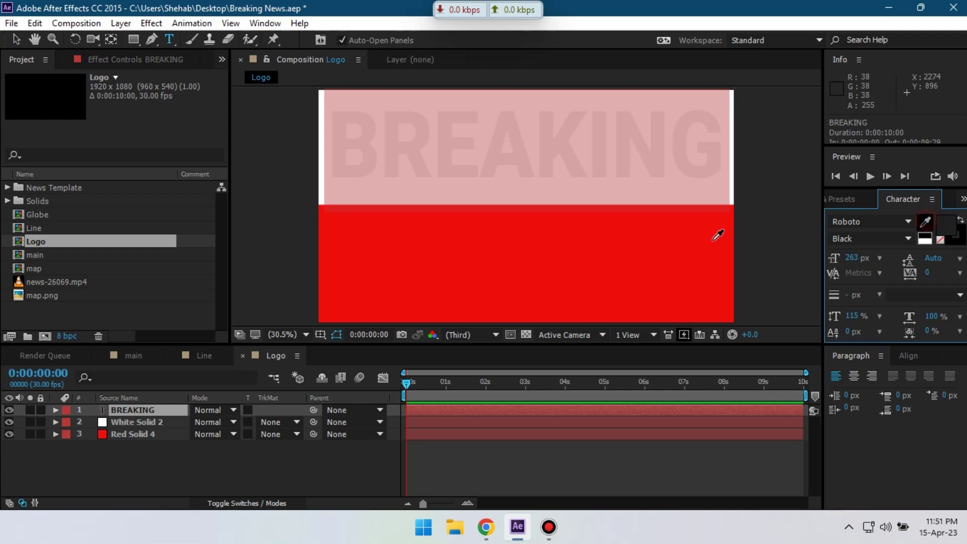
pyautogui.click(661, 242)
# Step: Duplicate BREAKING, move the copy down into the red half and fill it white
pyautogui.click(161, 455)
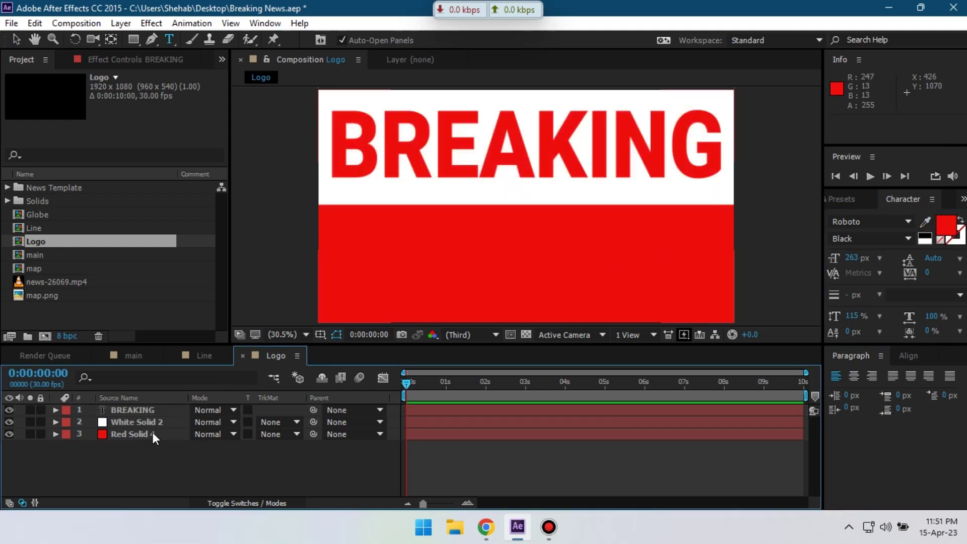
pyautogui.hotkey('ctrl', 'd')
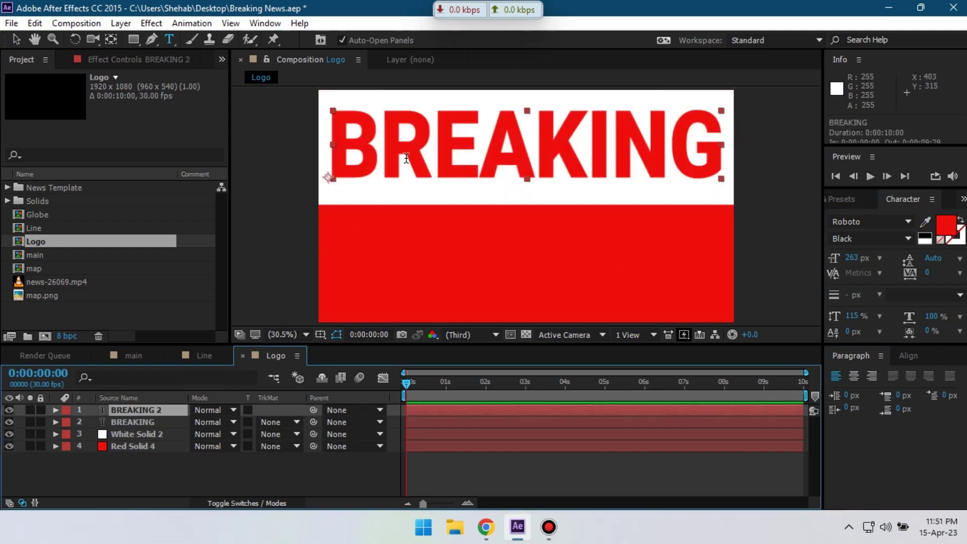
pyautogui.press('v')
pyautogui.moveTo(415, 143); pyautogui.dragTo(414, 247)
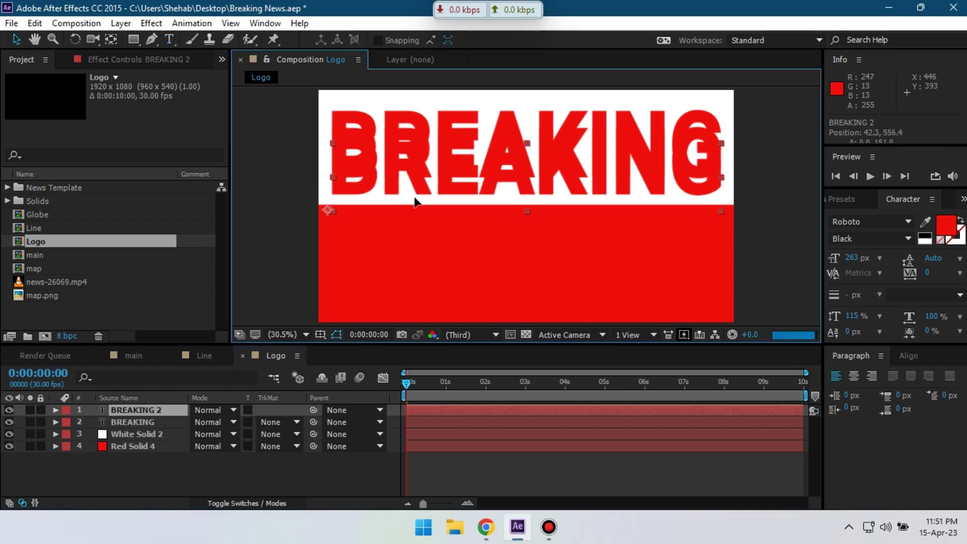
pyautogui.hotkey('shift', 'Down')
pyautogui.hotkey('shift', 'Down')
pyautogui.hotkey('shift', 'Down')
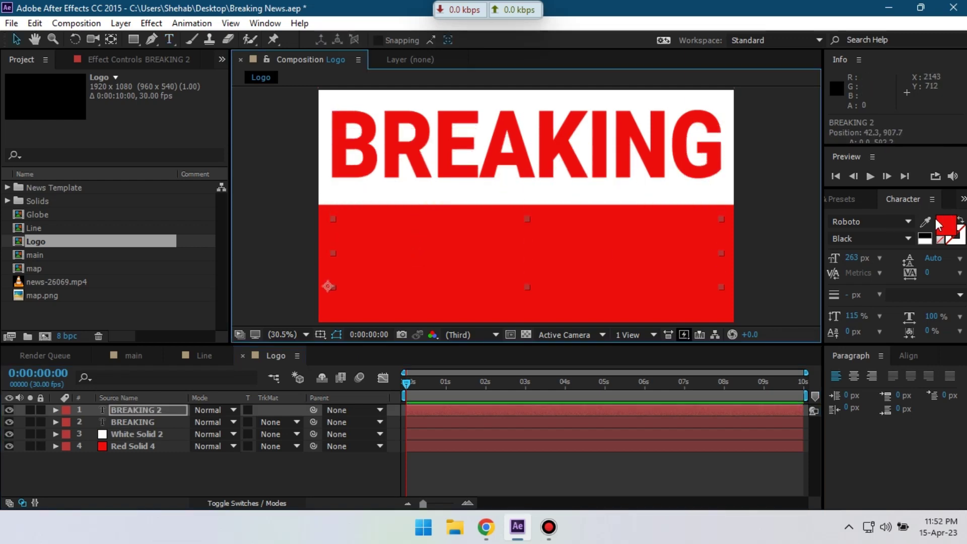
pyautogui.click(926, 221)
pyautogui.click(693, 187)
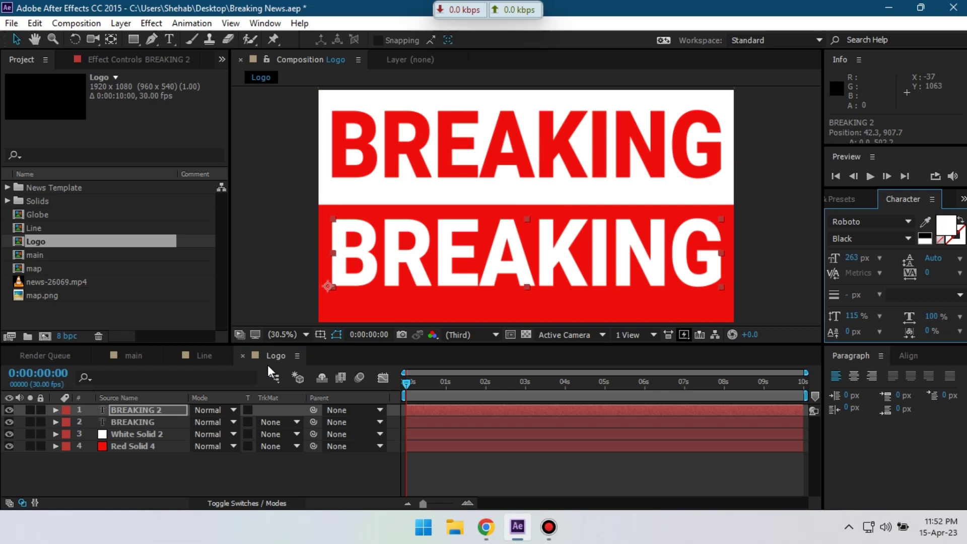
# Step: Retype the copy as NEWS, widen its tracking to 369 and centre it horizontally
pyautogui.doubleClick(149, 409)
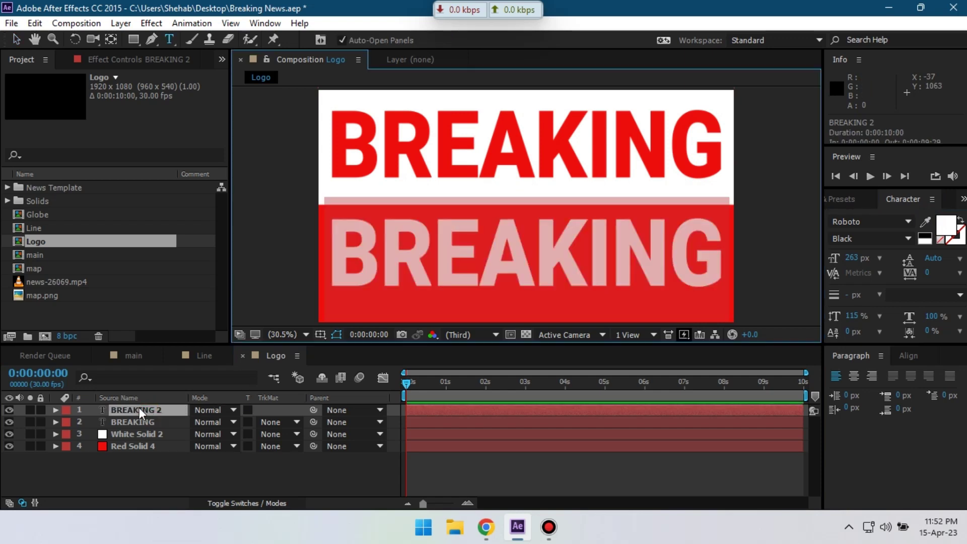
pyautogui.write('NEWS')
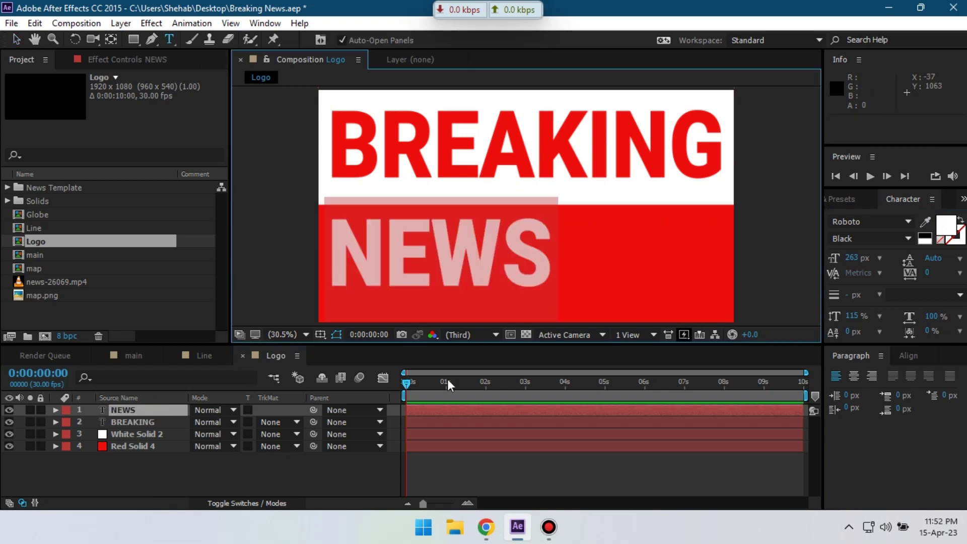
pyautogui.hotkey('ctrl', 'a')
pyautogui.moveTo(930, 272); pyautogui.dragTo(959, 272)
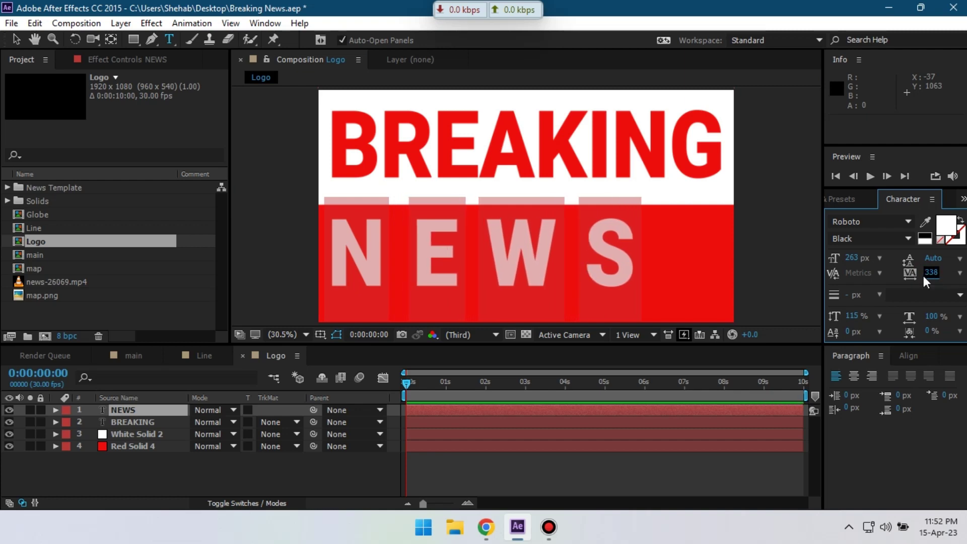
pyautogui.click(61, 464)
pyautogui.click(908, 355)
pyautogui.click(862, 391)
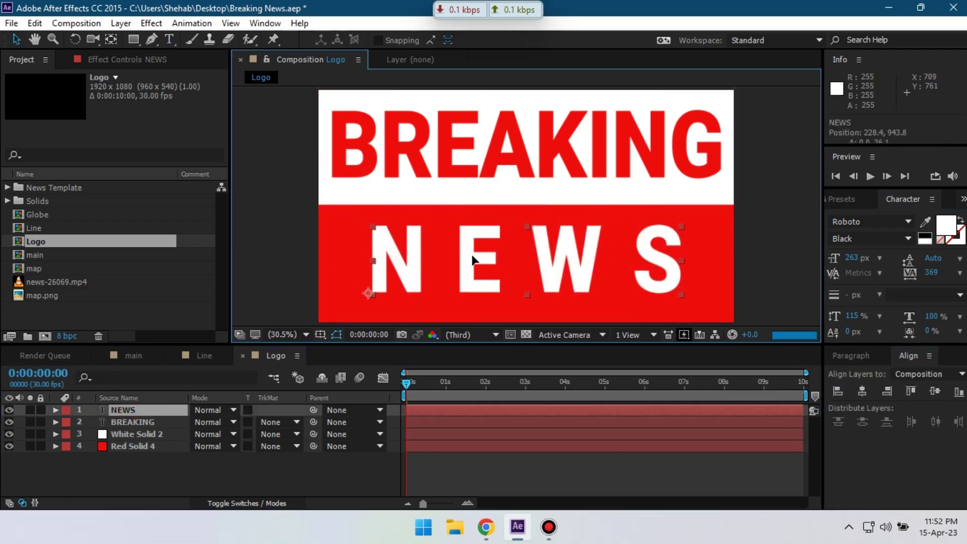
pyautogui.click(263, 464)
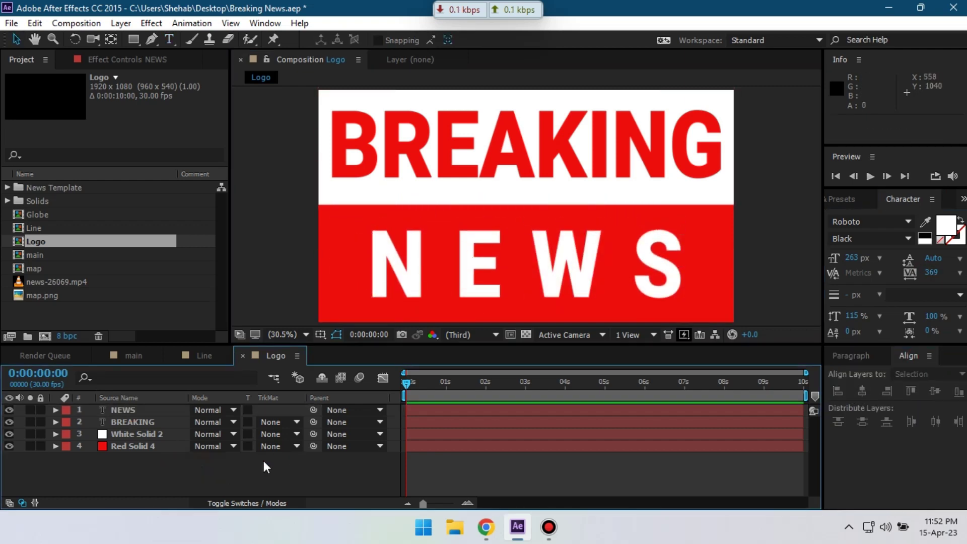
# Step: Nest Logo above Globe in main, show the proportional grid and scale the logo to 25%
pyautogui.click(132, 355)
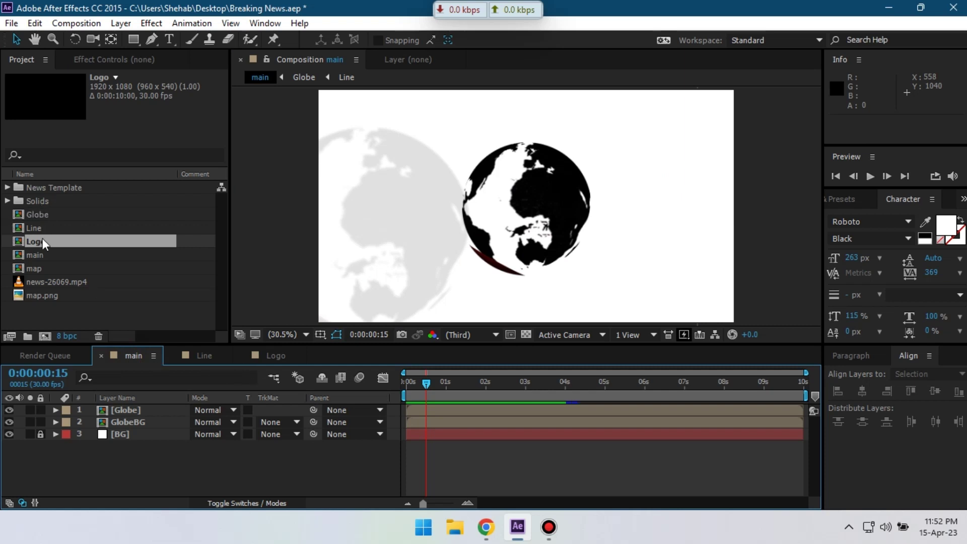
pyautogui.moveTo(36, 241); pyautogui.dragTo(106, 409)
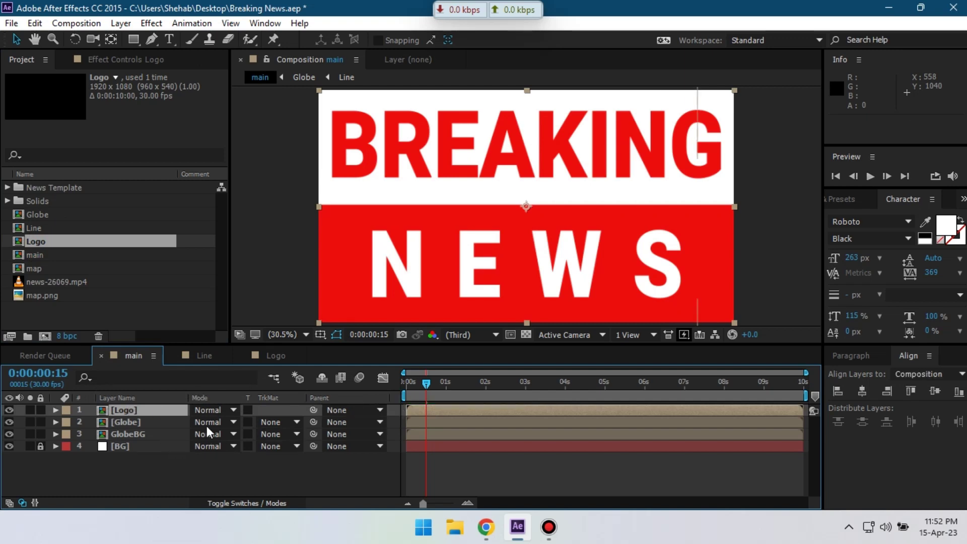
pyautogui.click(319, 334)
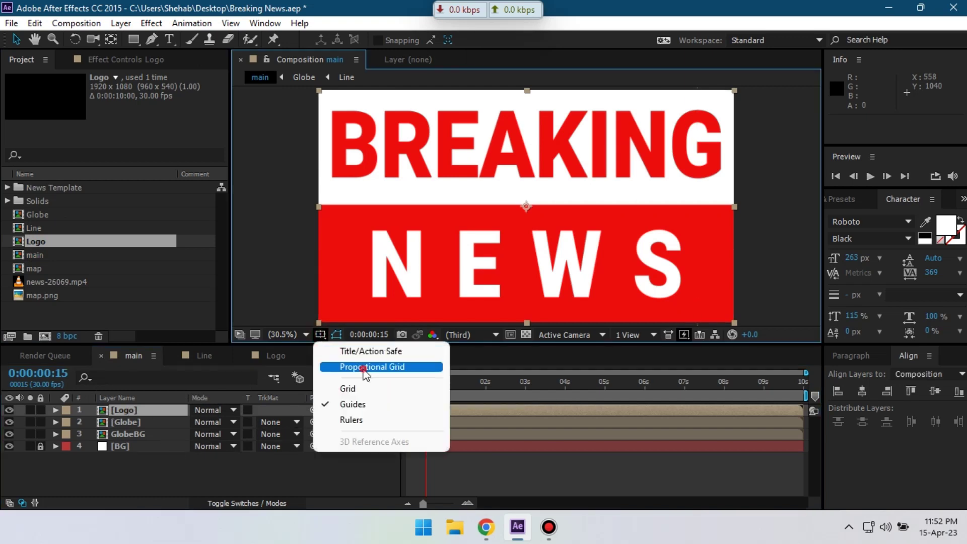
pyautogui.click(361, 369)
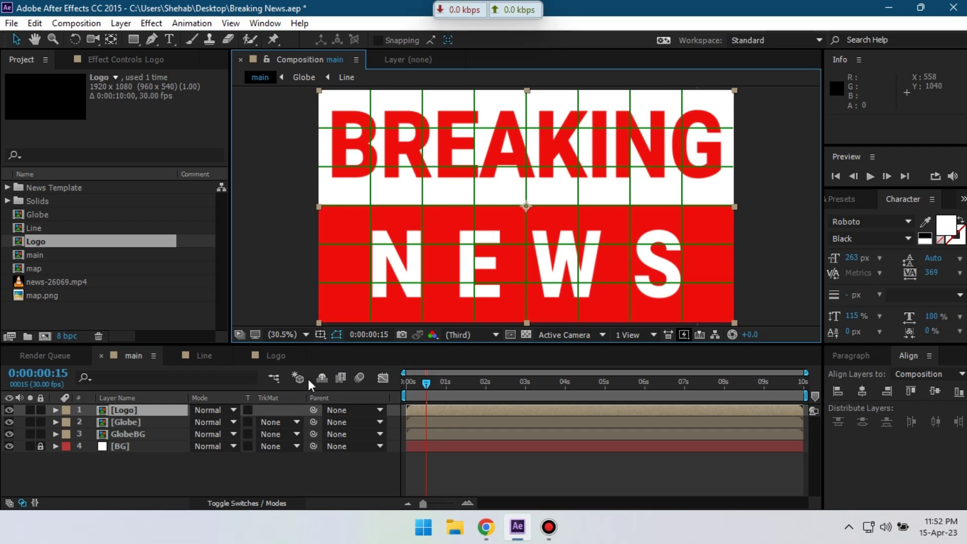
pyautogui.press('s')
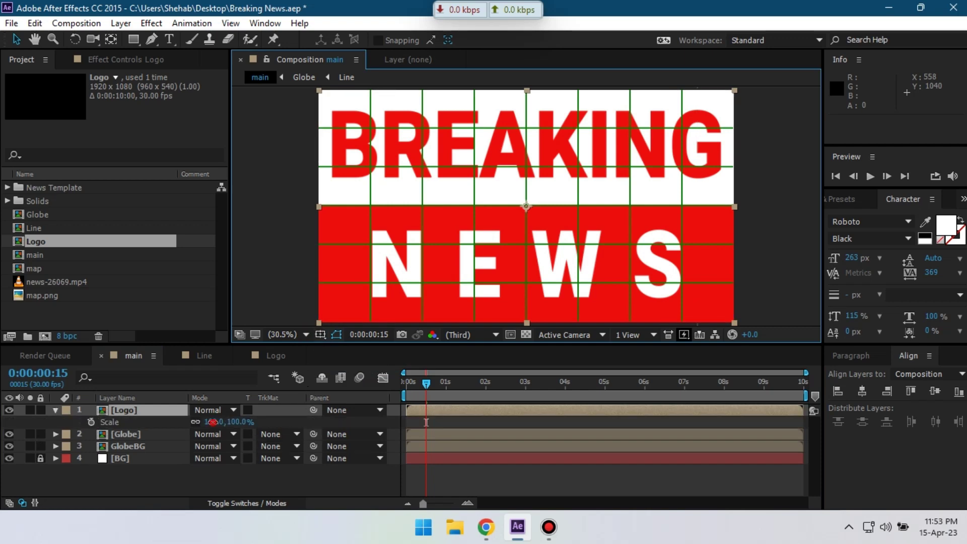
pyautogui.moveTo(218, 421); pyautogui.dragTo(154, 419)
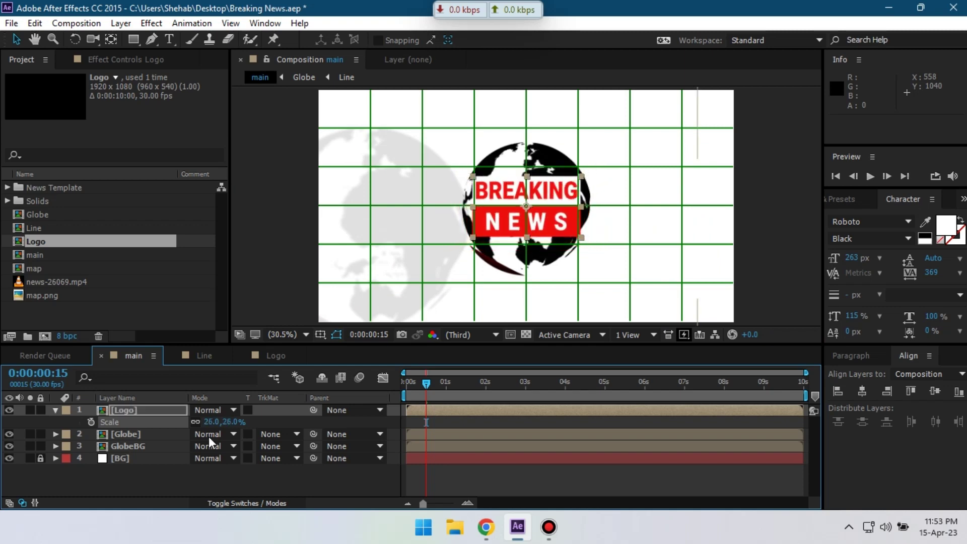
# Step: Keyframe the Logo layer's Opacity from 0% at 3:28 to 100% at 4:13
pyautogui.click(336, 334)
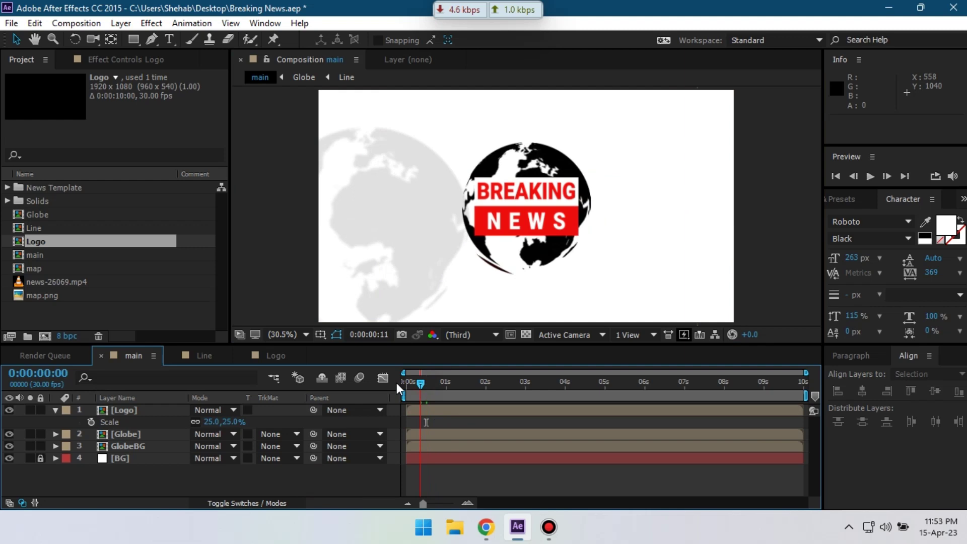
pyautogui.moveTo(408, 382)
pyautogui.mouseDown()
pyautogui.moveTo(559, 384)
pyautogui.moveTo(563, 395)
pyautogui.mouseUp()
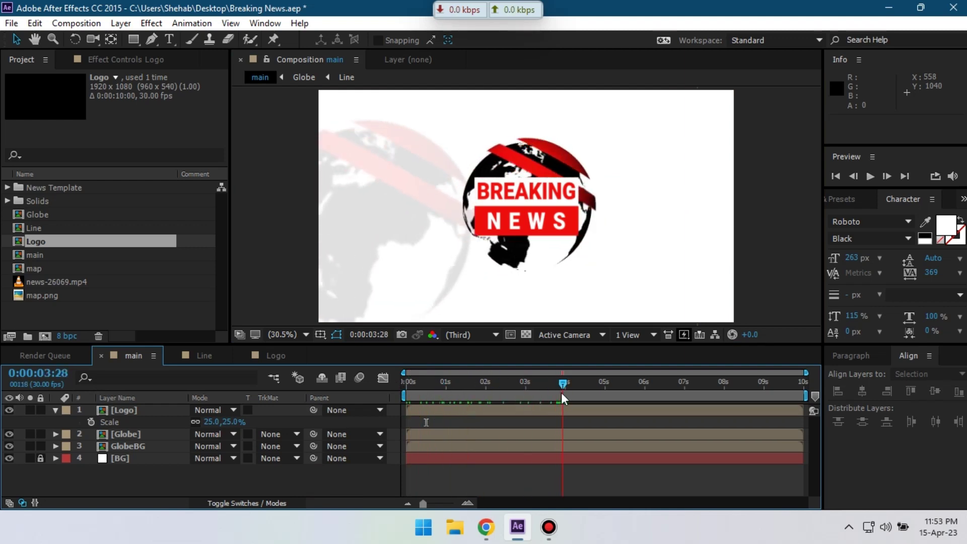
pyautogui.click(125, 410)
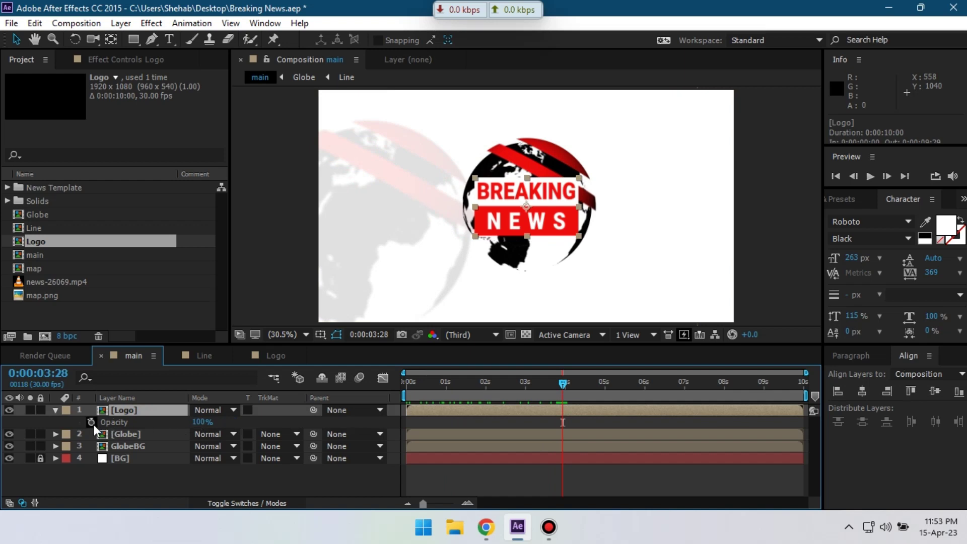
pyautogui.hotkey('alt', 'shift', 't')
pyautogui.moveTo(200, 422); pyautogui.dragTo(162, 423)
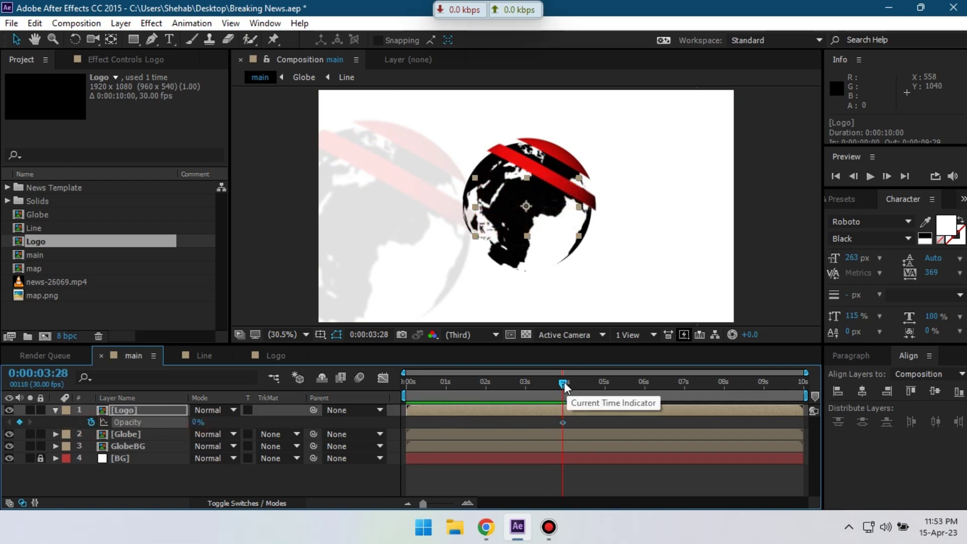
pyautogui.moveTo(563, 383); pyautogui.dragTo(584, 381)
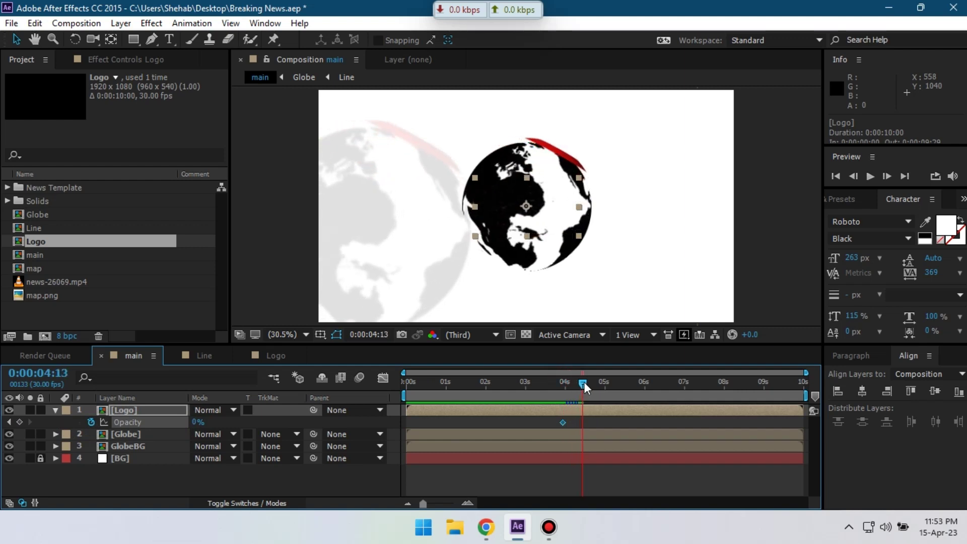
pyautogui.moveTo(195, 421); pyautogui.dragTo(227, 423)
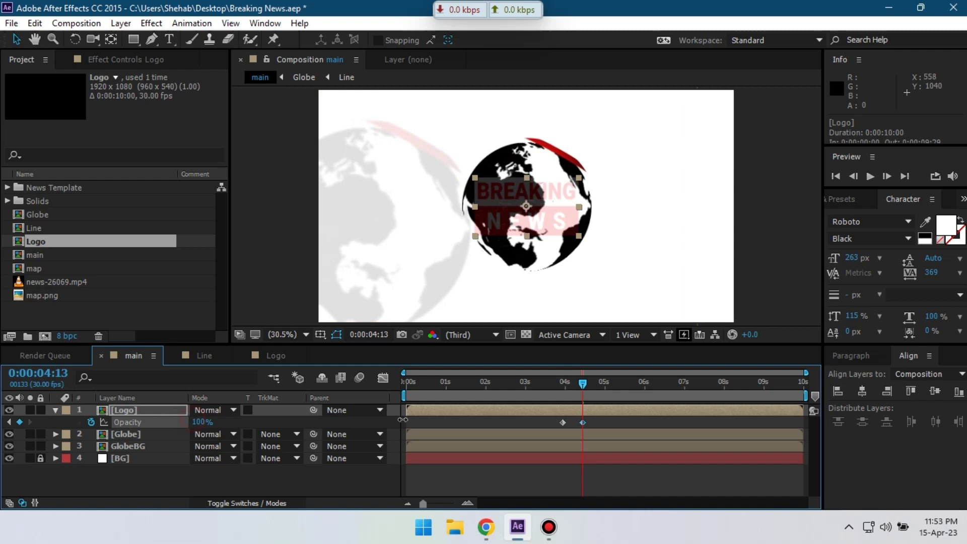
# Step: RAM preview the logo fade, return to 3:28 and select the Globe layer
pyautogui.moveTo(584, 382); pyautogui.dragTo(556, 383)
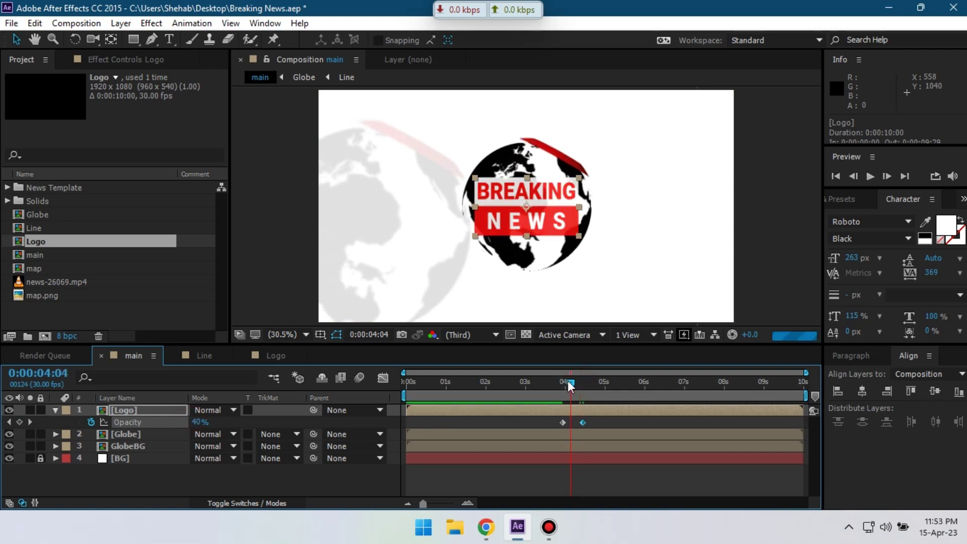
pyautogui.press('space')
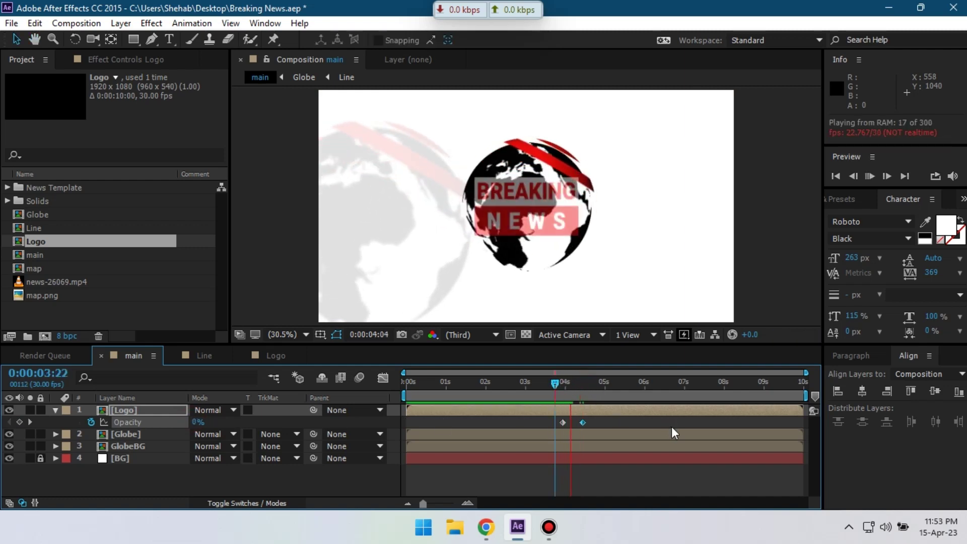
pyautogui.press('space')
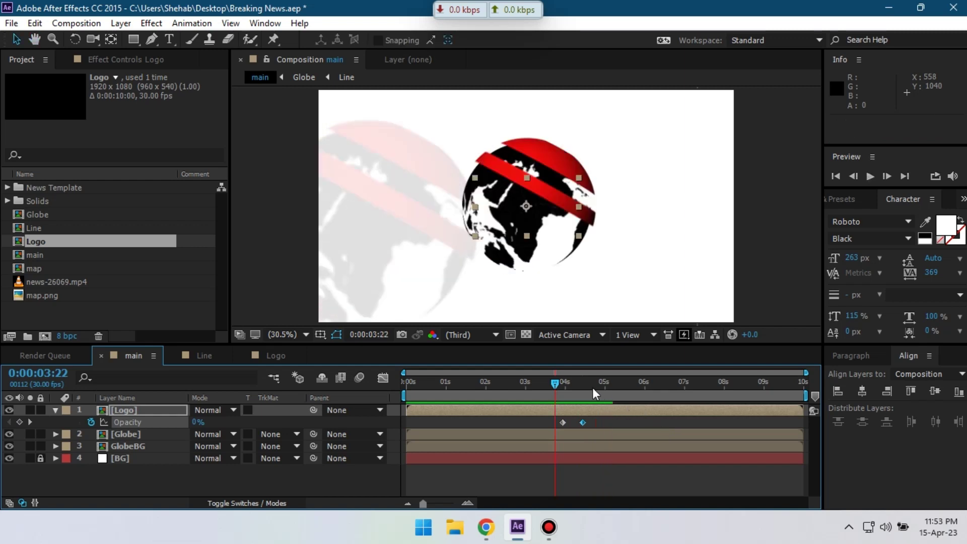
pyautogui.moveTo(556, 382); pyautogui.dragTo(561, 384)
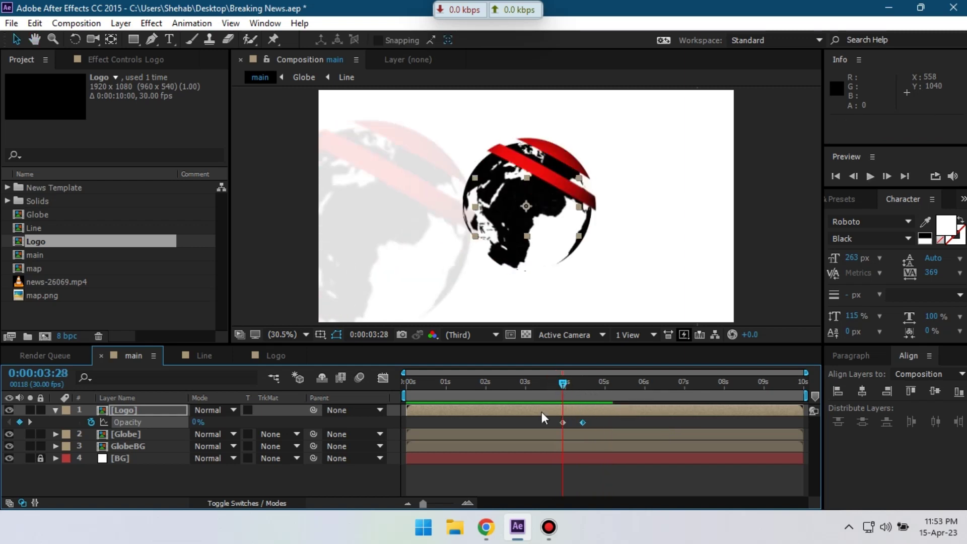
pyautogui.click(123, 436)
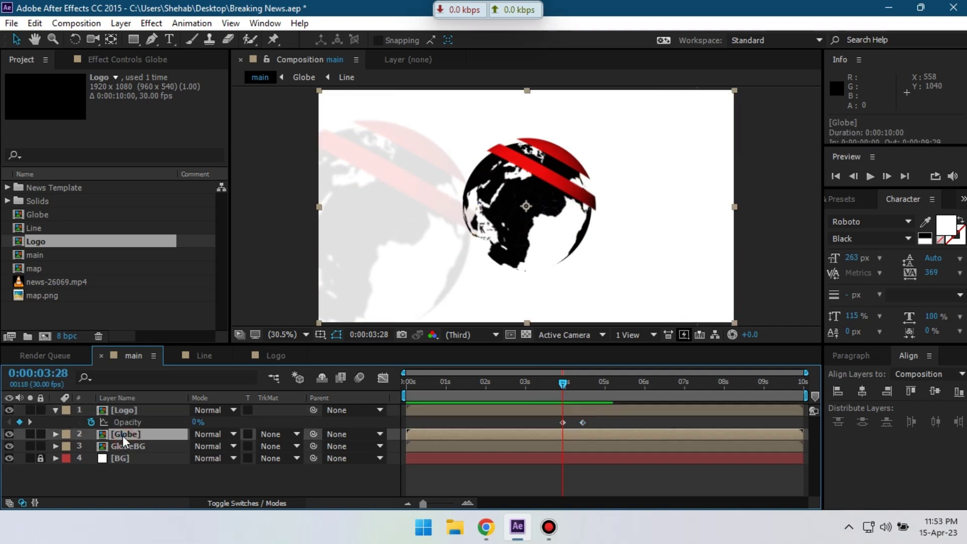
# Step: Apply Camera Lens Blur to the Globe layer with Blur Radius keyframed at 0
pyautogui.click(850, 198)
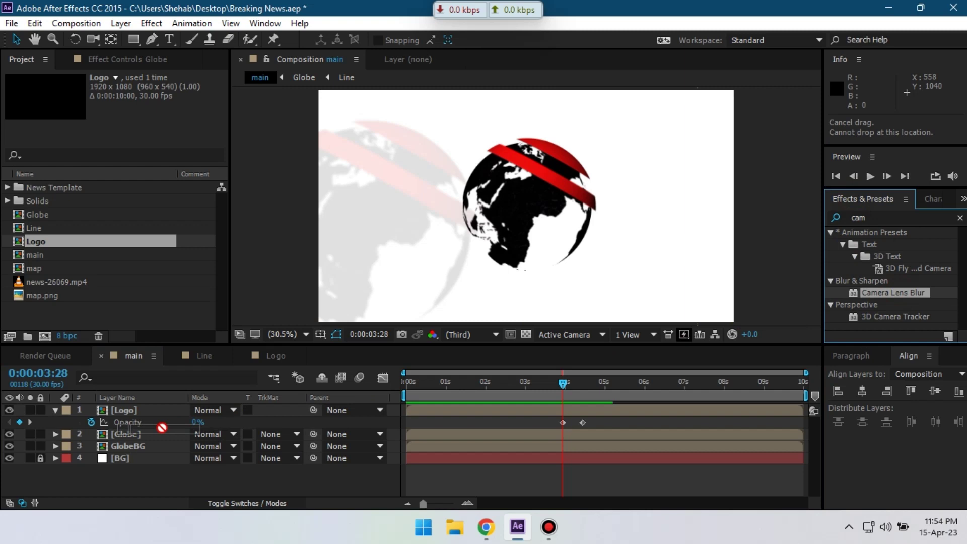
pyautogui.moveTo(896, 291); pyautogui.dragTo(146, 434)
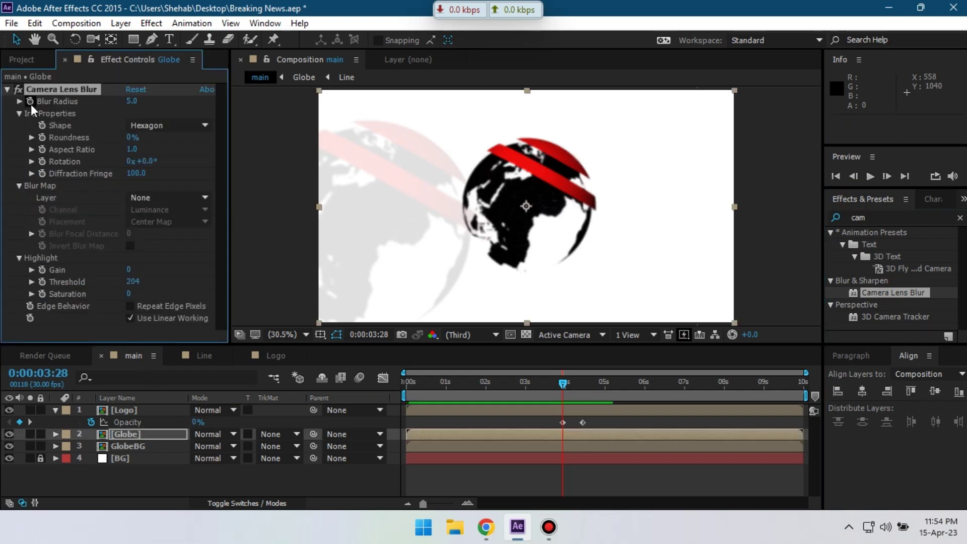
pyautogui.click(30, 102)
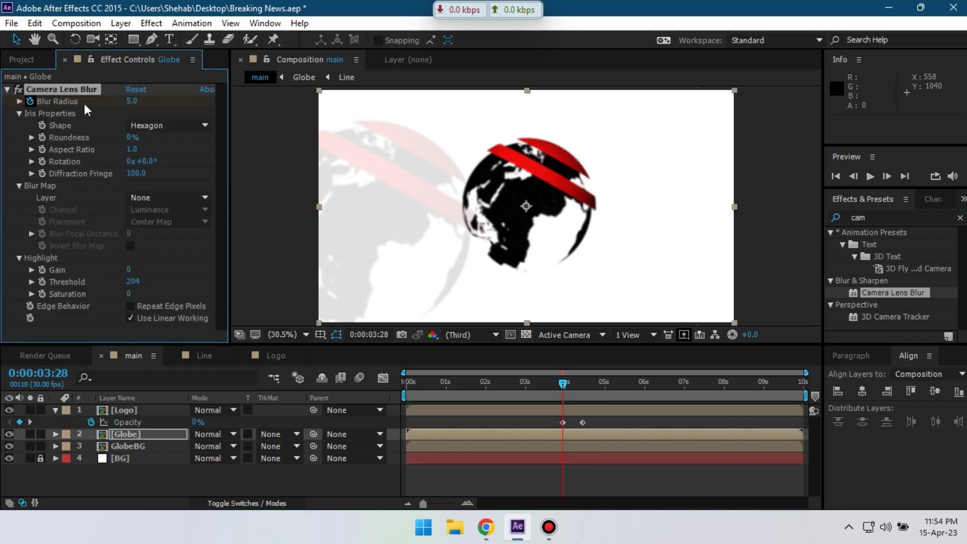
pyautogui.click(132, 100)
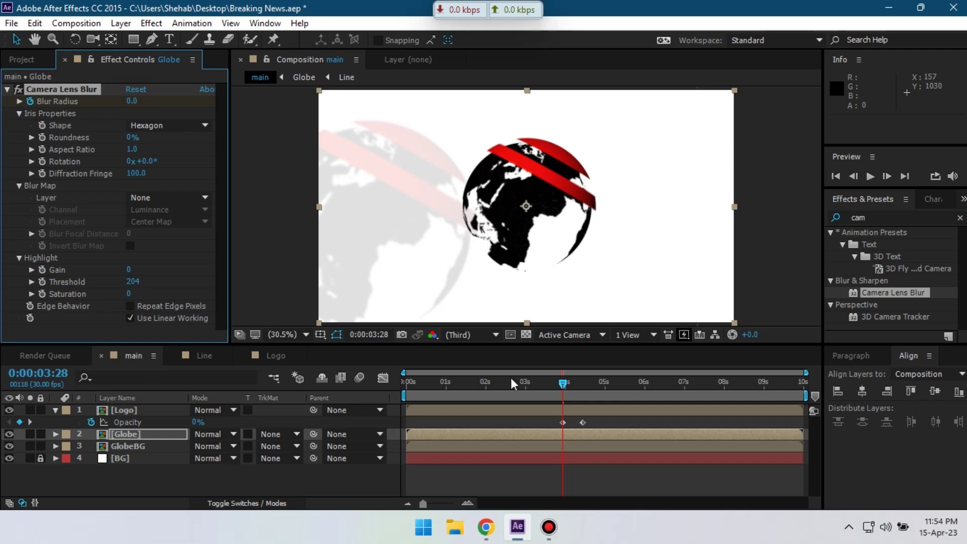
pyautogui.moveTo(564, 384); pyautogui.dragTo(581, 384)
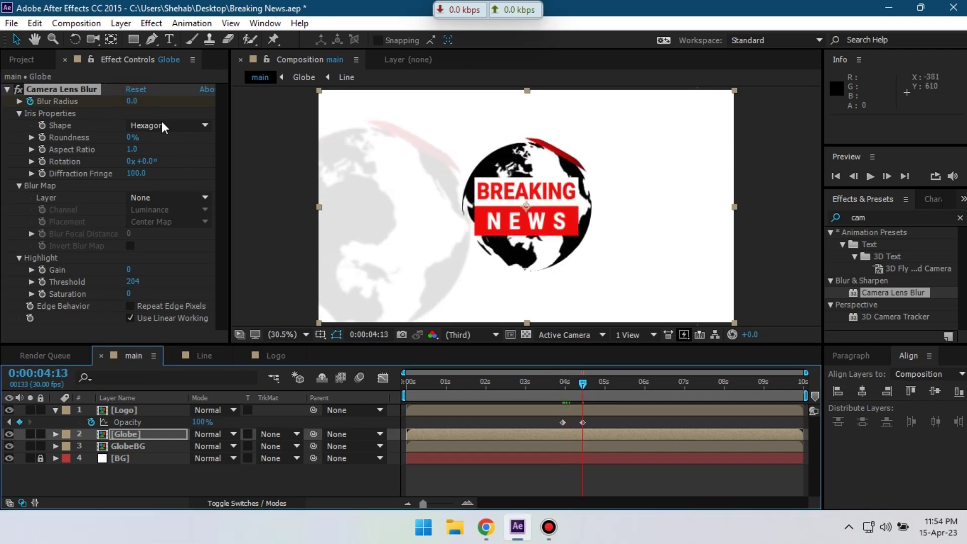
pyautogui.click(132, 100)
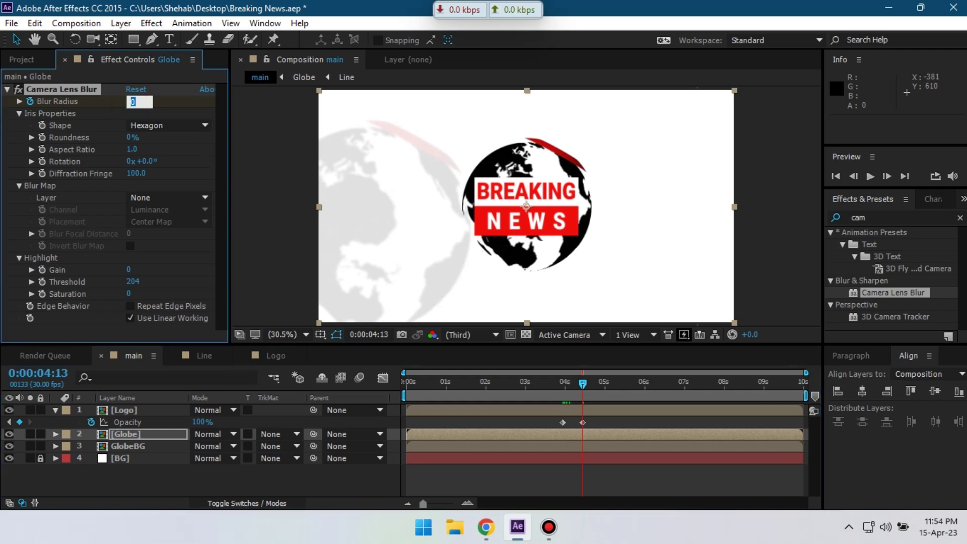
pyautogui.click(427, 383)
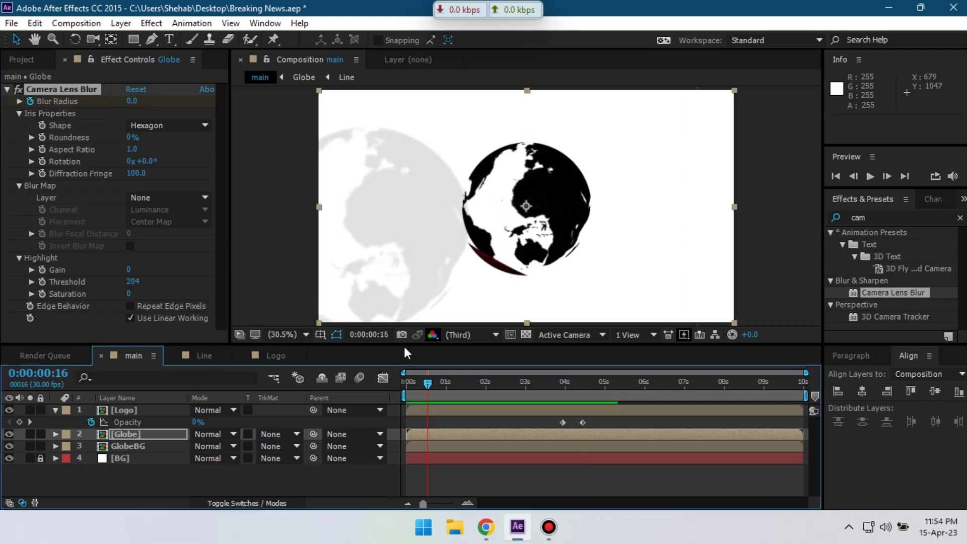
pyautogui.click(55, 410)
# Step: Create a new black full-frame solid named flare via New > Solid
pyautogui.rightClick(99, 463)
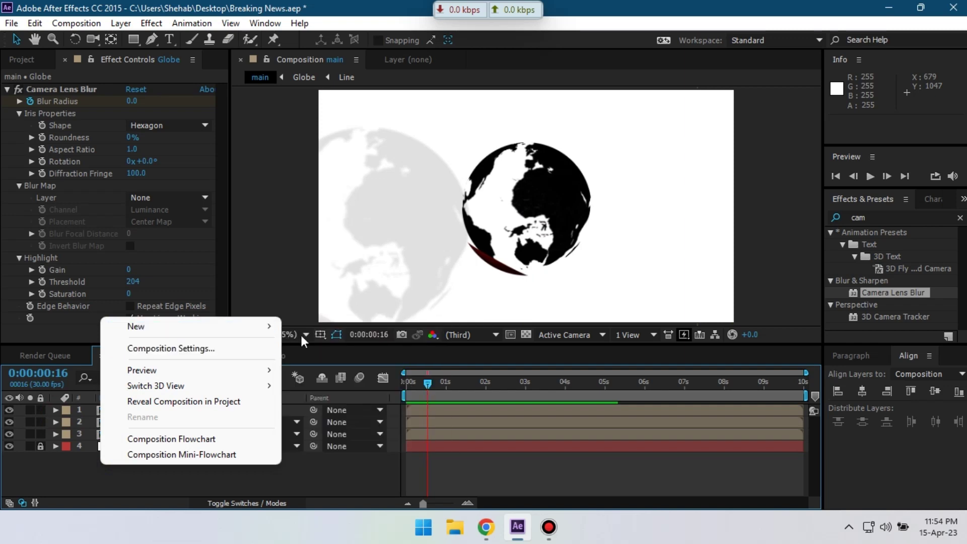
pyautogui.moveTo(189, 327)
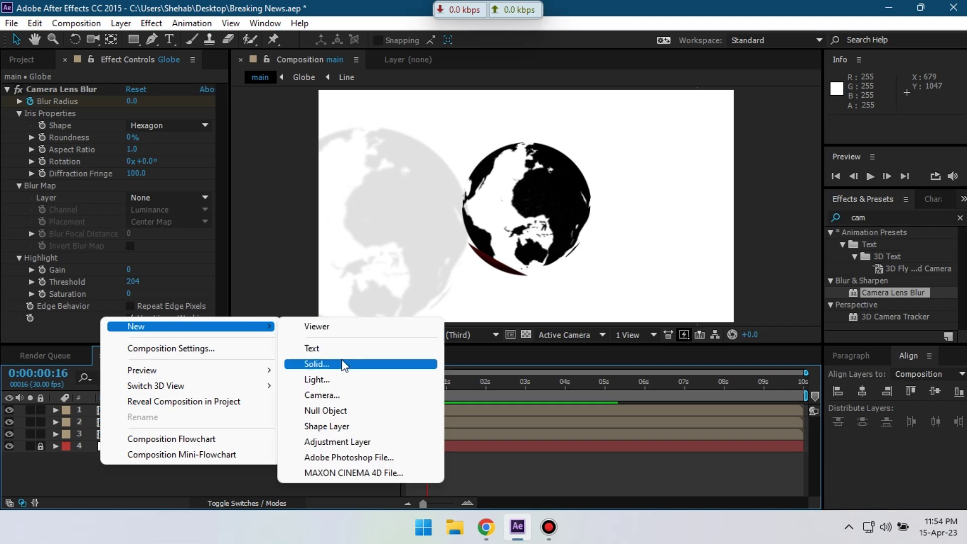
pyautogui.click(342, 359)
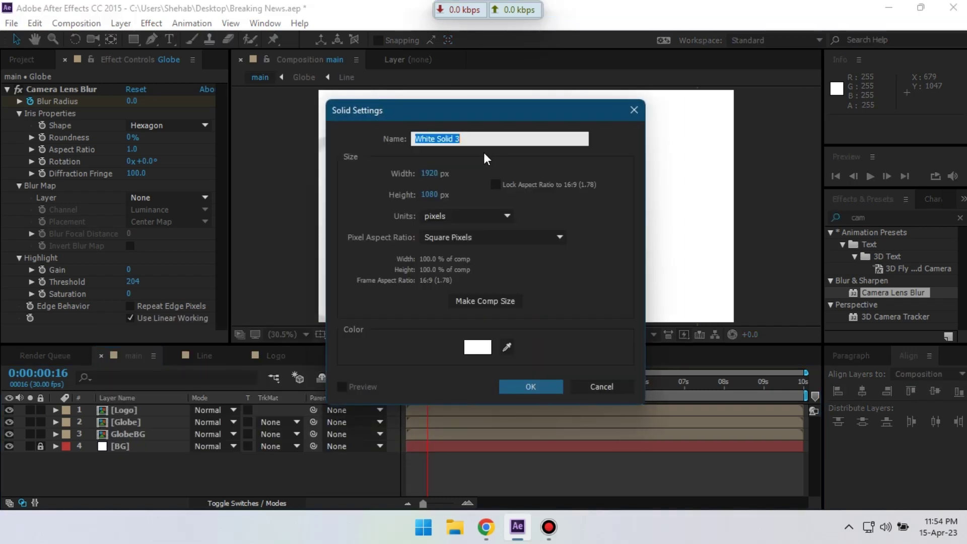
pyautogui.write('flare')
pyautogui.click(476, 347)
pyautogui.click(316, 351)
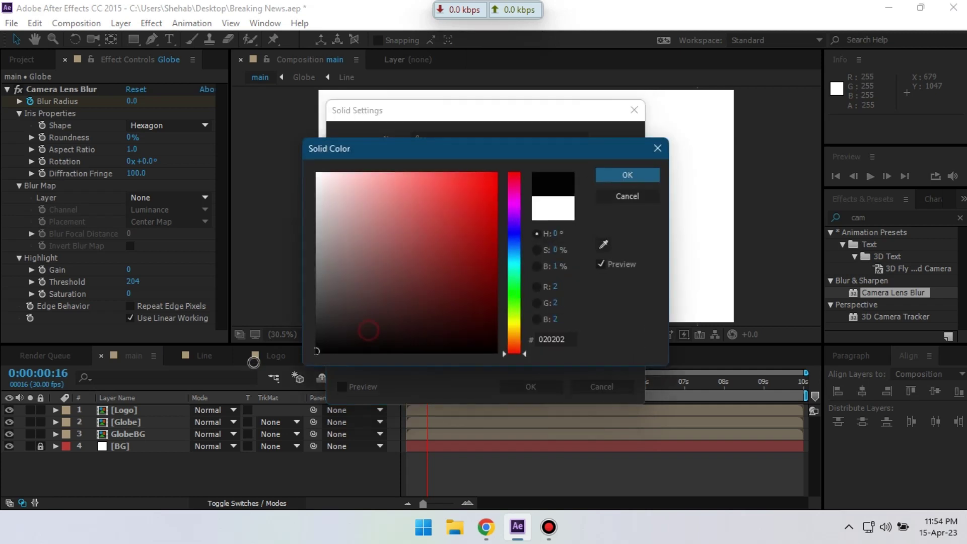
pyautogui.click(628, 175)
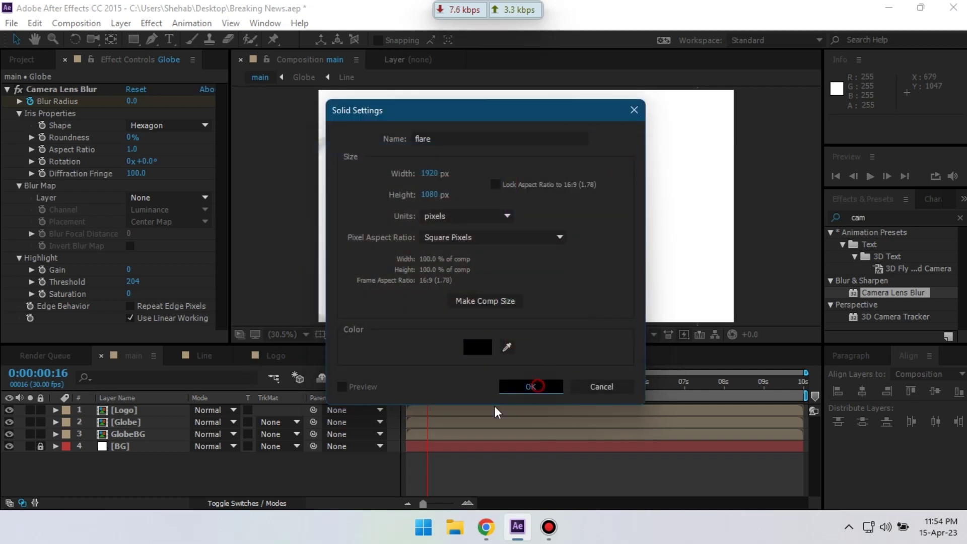
pyautogui.click(536, 384)
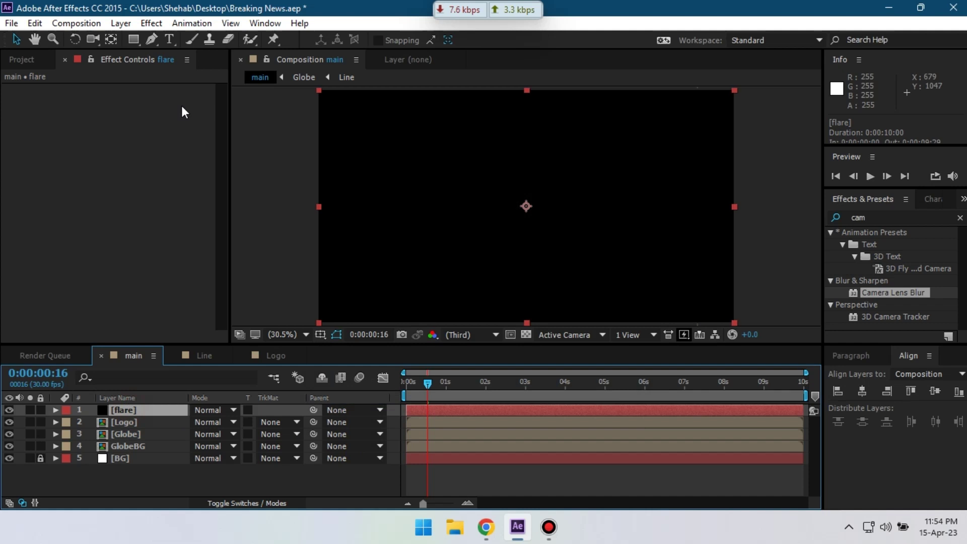
# Step: Apply Video Copilot Optical Flares to the flare layer and open its Options editor
pyautogui.click(153, 25)
pyautogui.moveTo(187, 435)
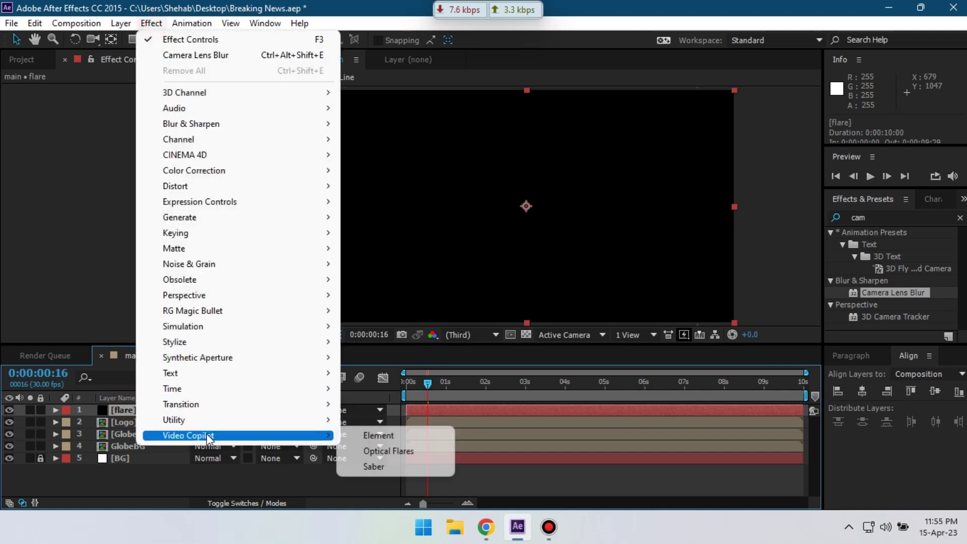
pyautogui.click(406, 451)
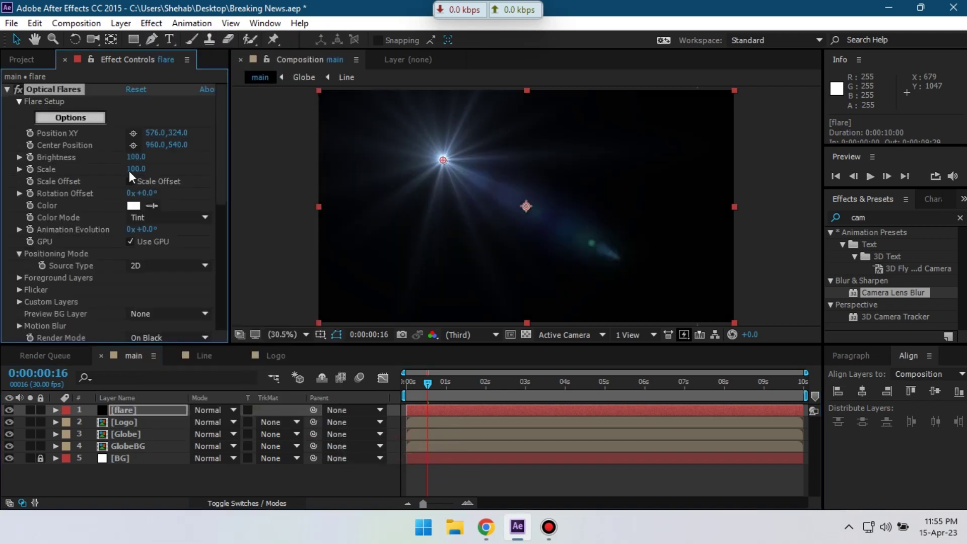
pyautogui.click(79, 117)
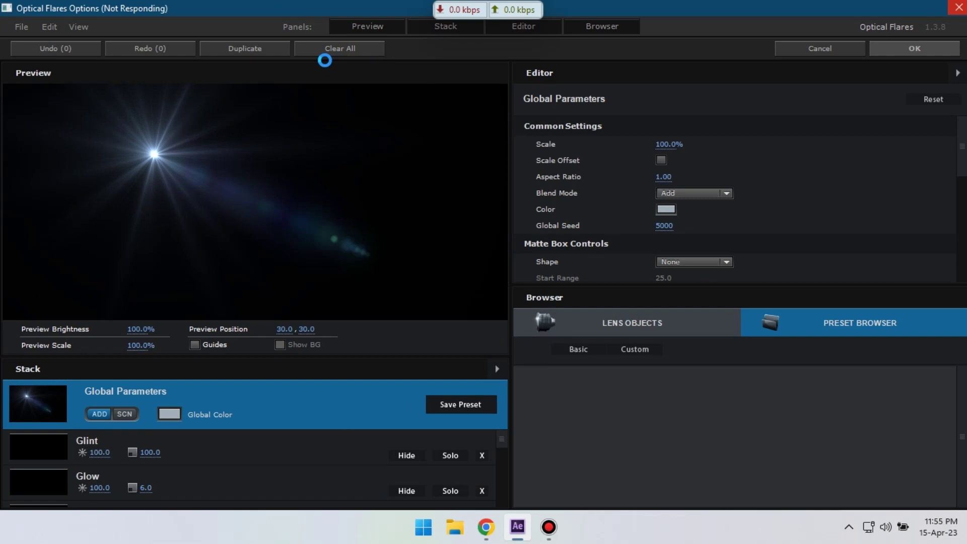
# Step: Clear the flare elements and load the Beam preset from the Light presets
pyautogui.click(338, 48)
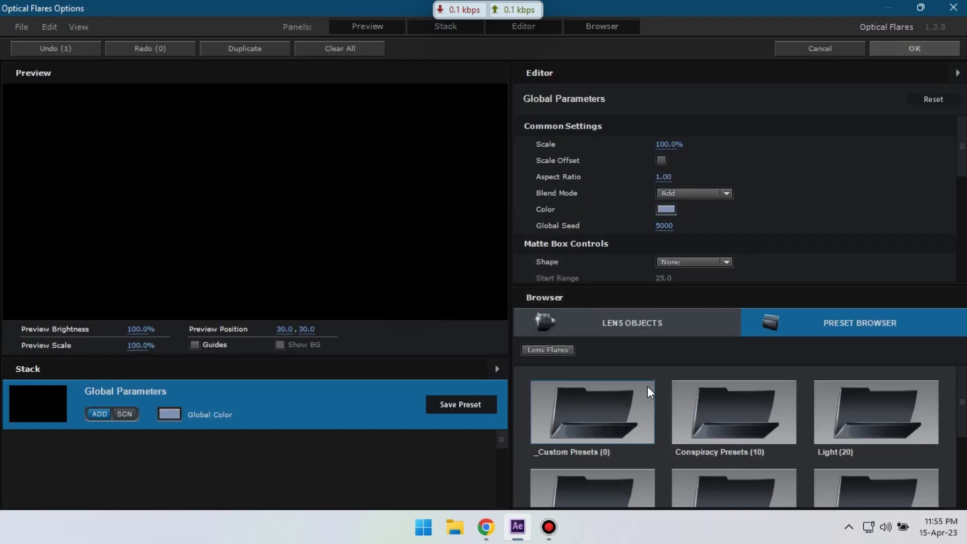
pyautogui.doubleClick(850, 416)
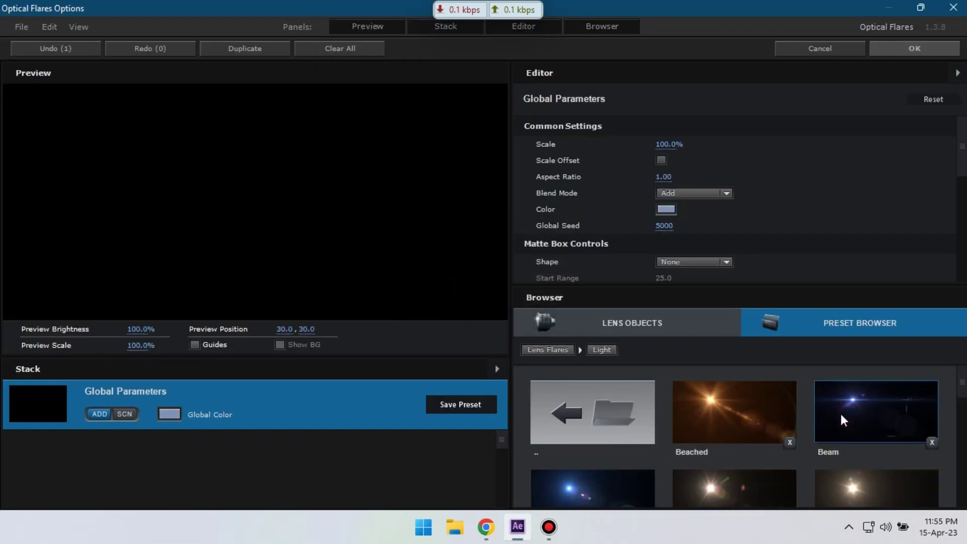
pyautogui.doubleClick(862, 406)
pyautogui.click(267, 180)
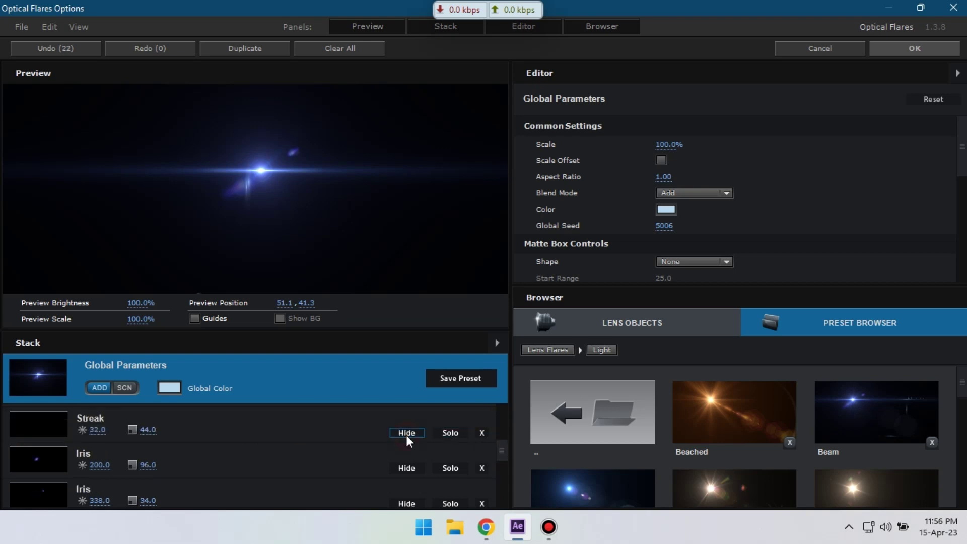
# Step: Delete the unwanted Iris and streak elements, keeping two Glow elements to edit
pyautogui.click(481, 432)
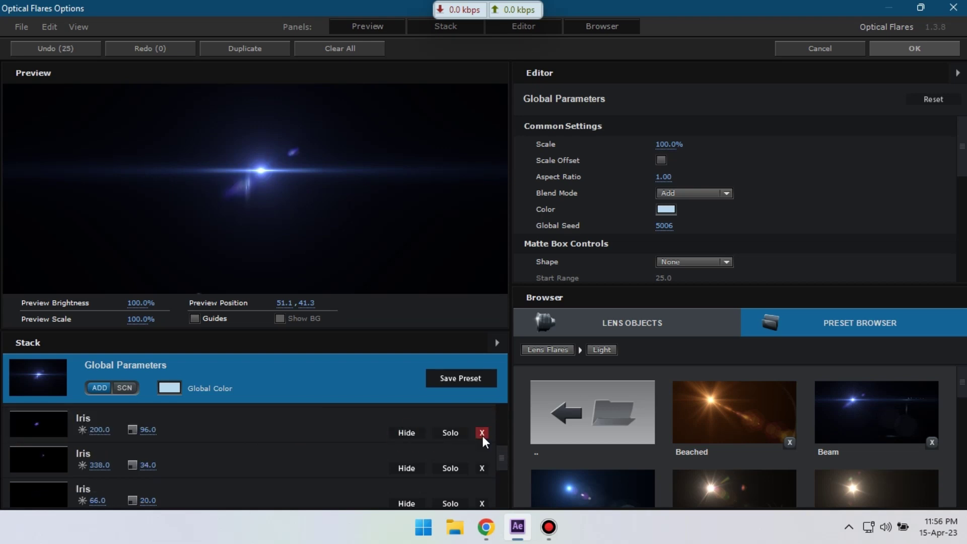
pyautogui.click(482, 433)
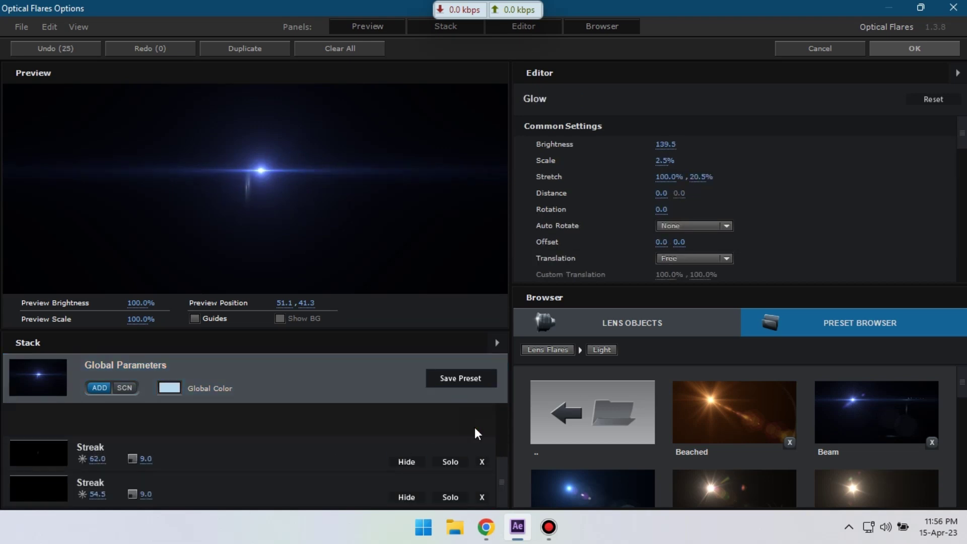
pyautogui.click(481, 462)
pyautogui.click(227, 453)
pyautogui.click(189, 199)
pyautogui.click(214, 190)
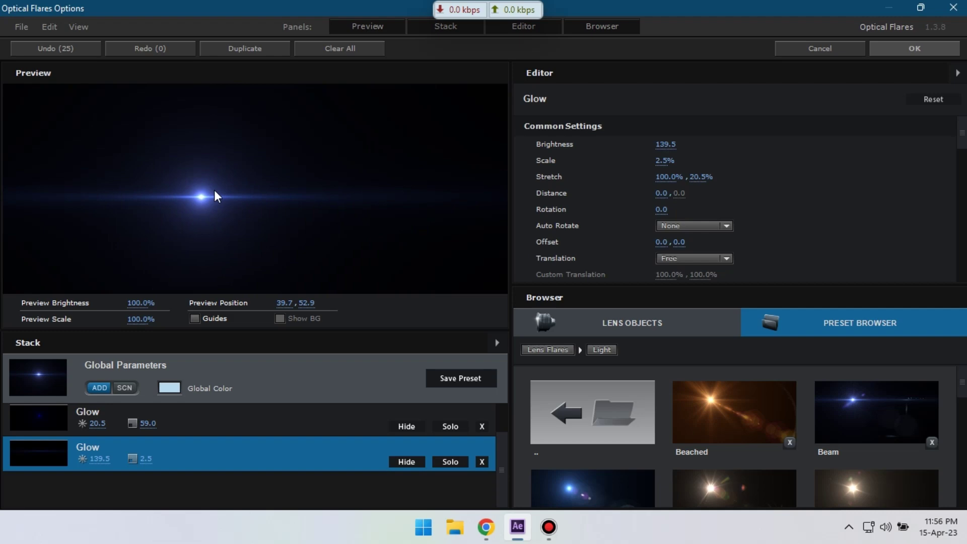
# Step: Set Render Mode to On Transparent and drag the flare to the globe's lower edge
pyautogui.click(902, 48)
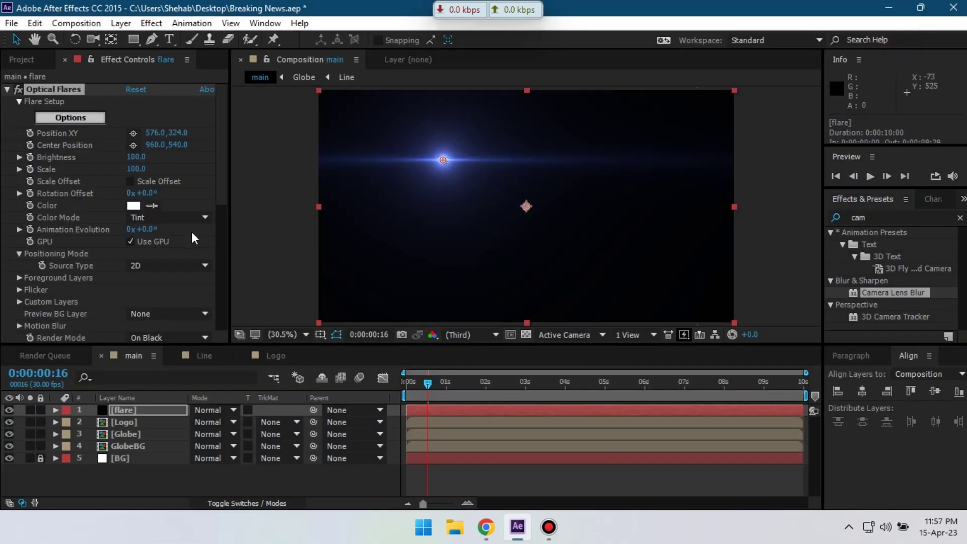
pyautogui.scroll(-2, 167, 290)
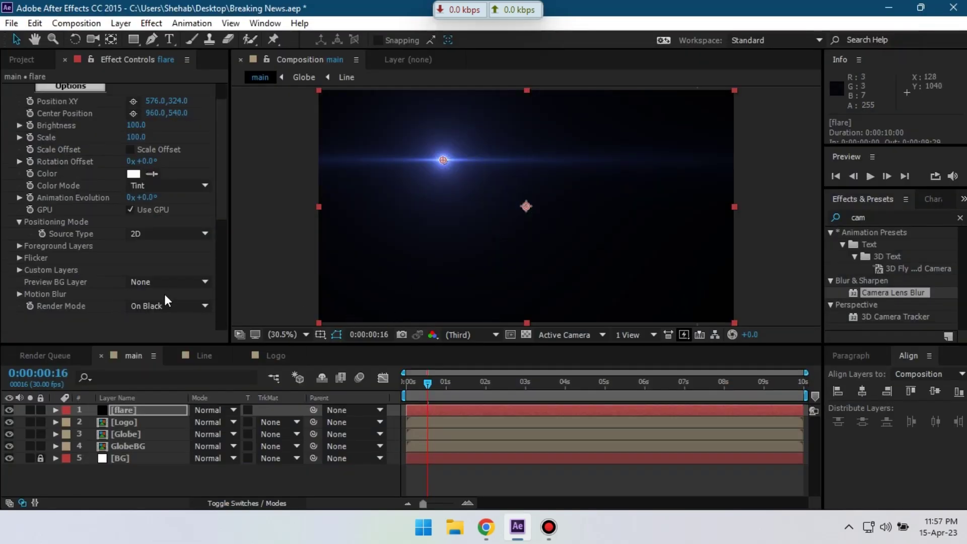
pyautogui.click(179, 307)
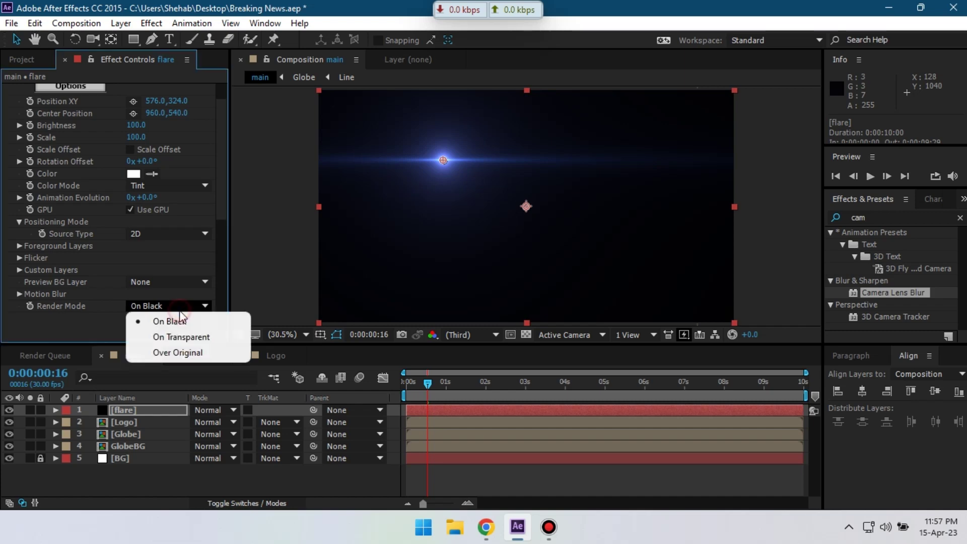
pyautogui.click(179, 337)
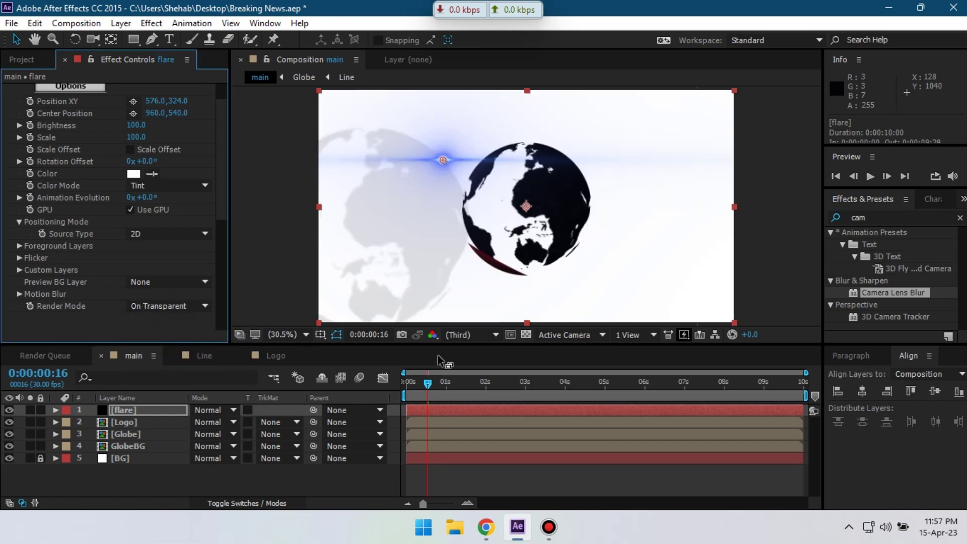
pyautogui.moveTo(441, 159); pyautogui.dragTo(520, 270)
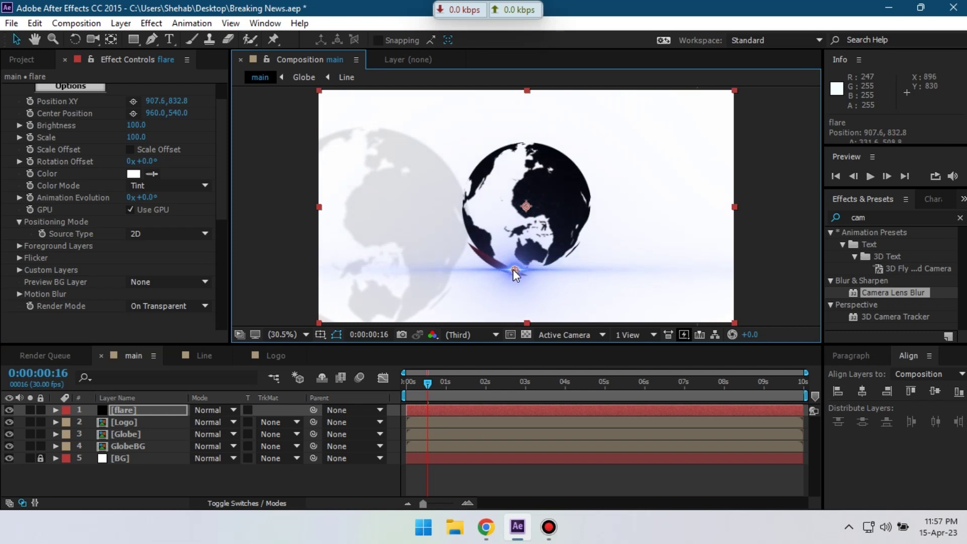
pyautogui.click(564, 381)
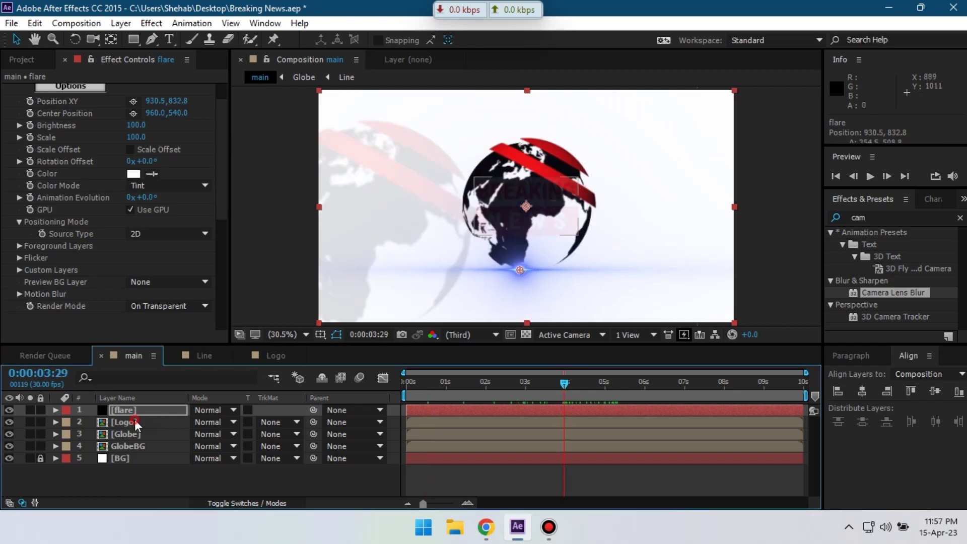
pyautogui.click(136, 422)
# Step: Reveal the logo's opacity keys and set the flare Position XY onto the globe centre
pyautogui.press('u')
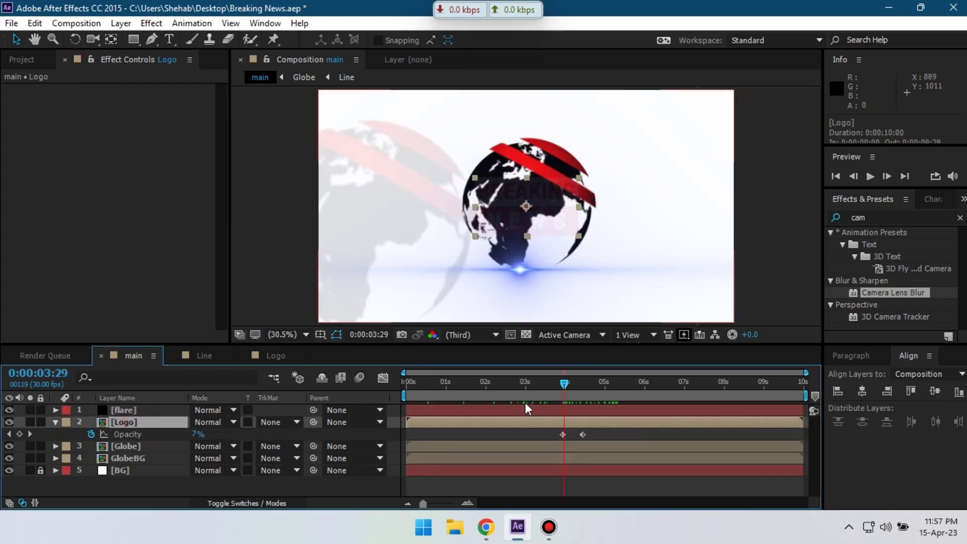
pyautogui.moveTo(563, 384); pyautogui.dragTo(559, 386)
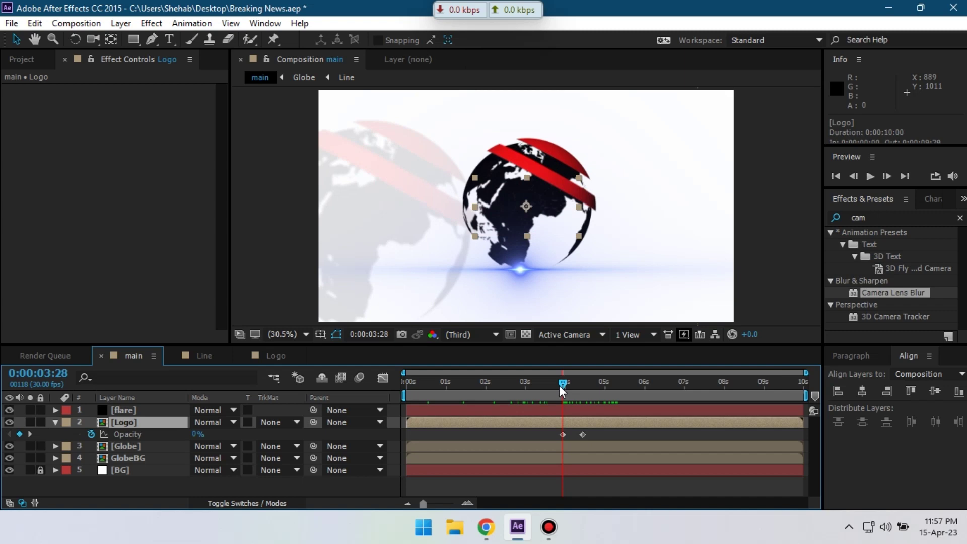
pyautogui.click(517, 266)
pyautogui.click(133, 133)
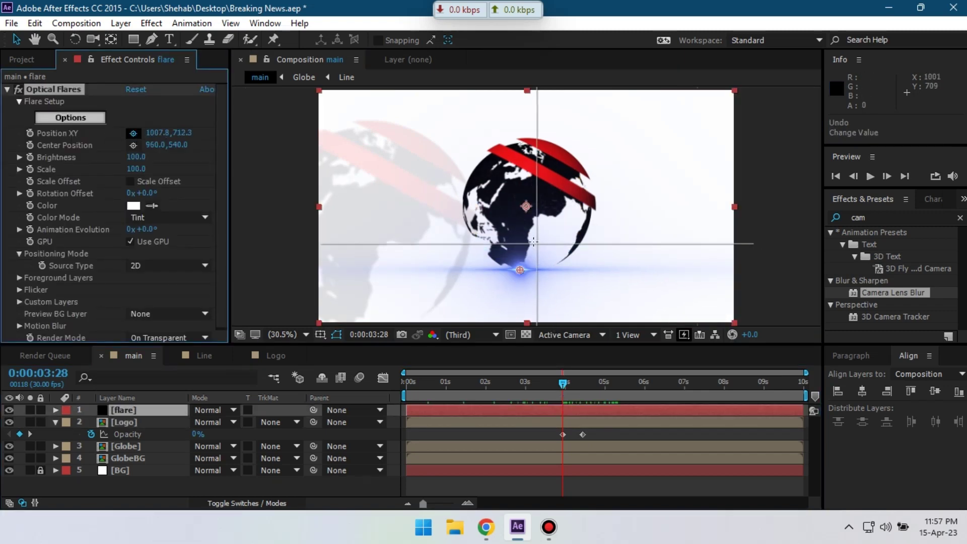
pyautogui.click(533, 244)
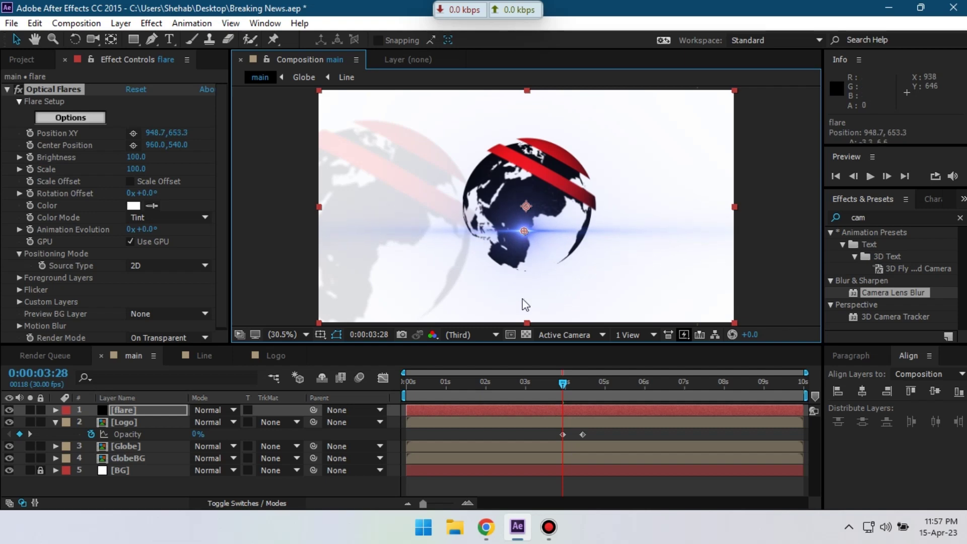
pyautogui.click(132, 421)
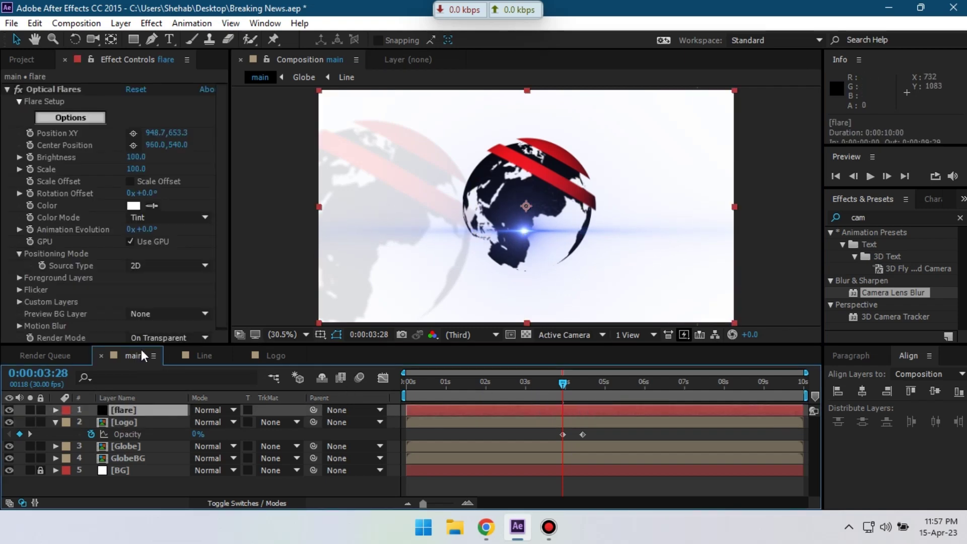
# Step: Keyframe flare Brightness 0 at 3:28, 100 at 4:06 mid-fade, and 0 at 4:16
pyautogui.click(31, 157)
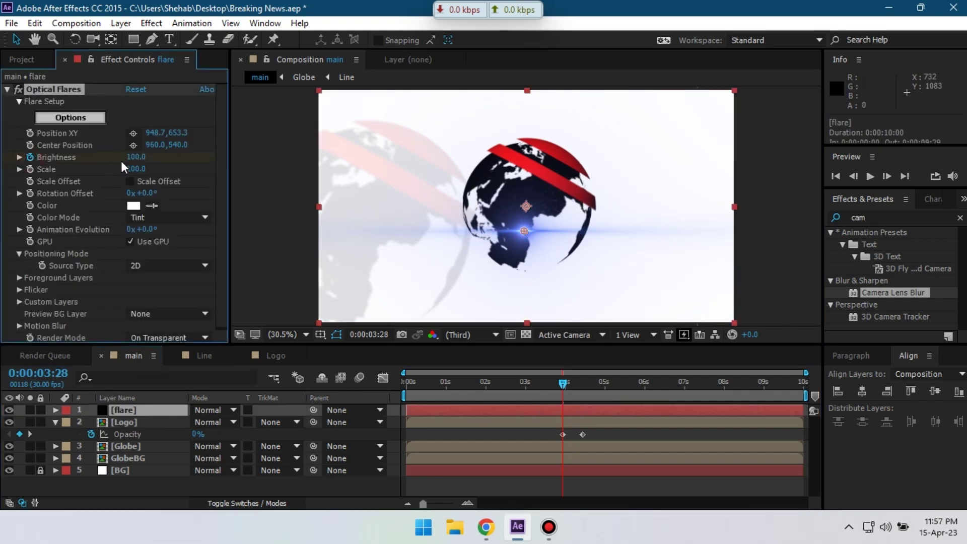
pyautogui.click(136, 157)
pyautogui.write('0')
pyautogui.press('Return')
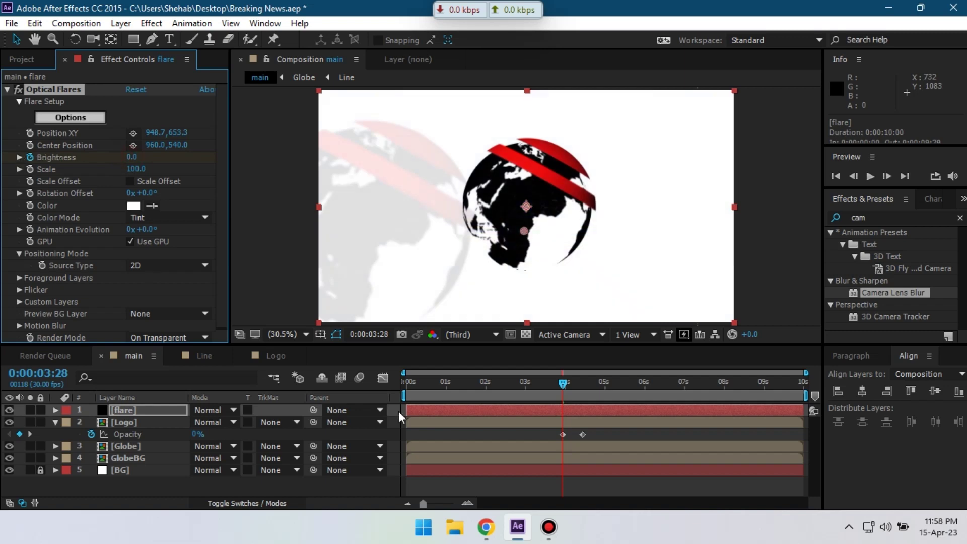
pyautogui.click(585, 391)
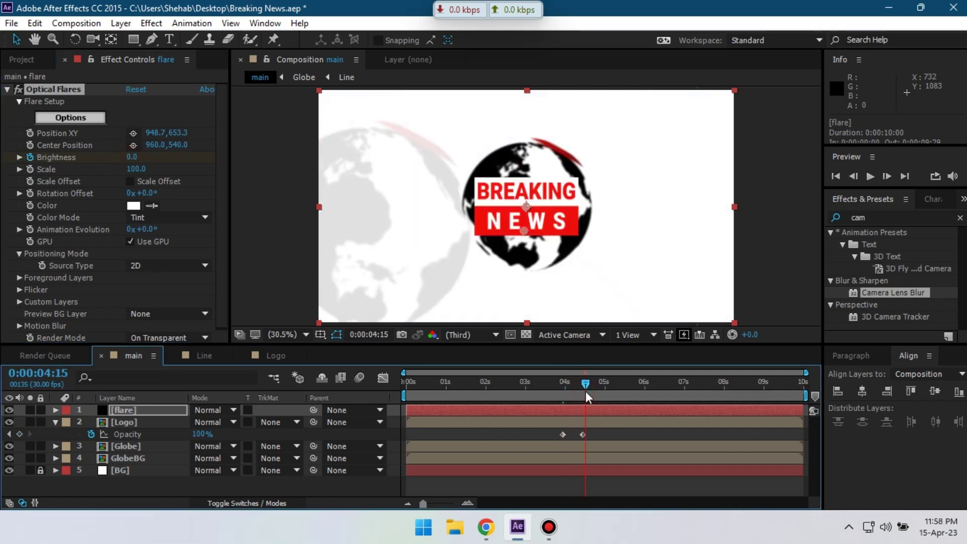
pyautogui.moveTo(584, 384); pyautogui.dragTo(573, 385)
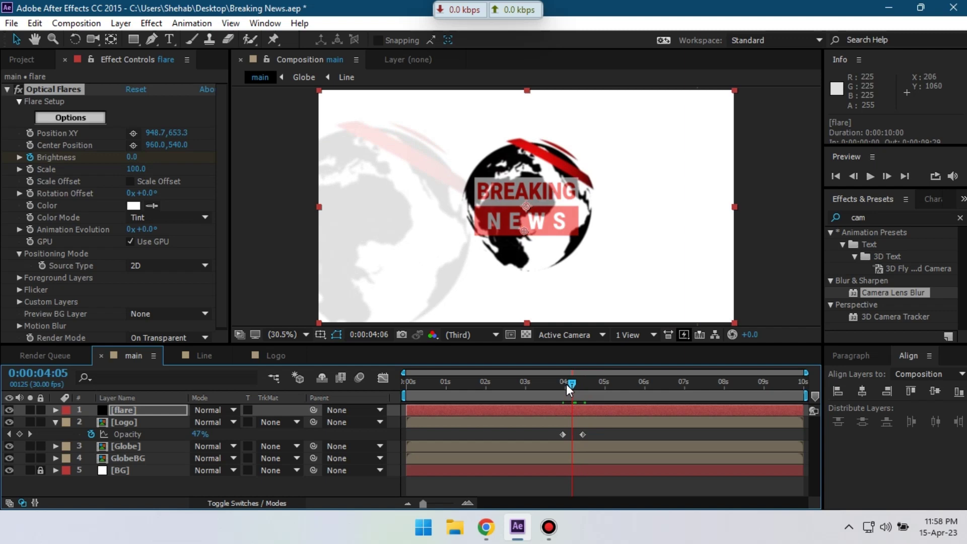
pyautogui.click(134, 157)
pyautogui.write('100')
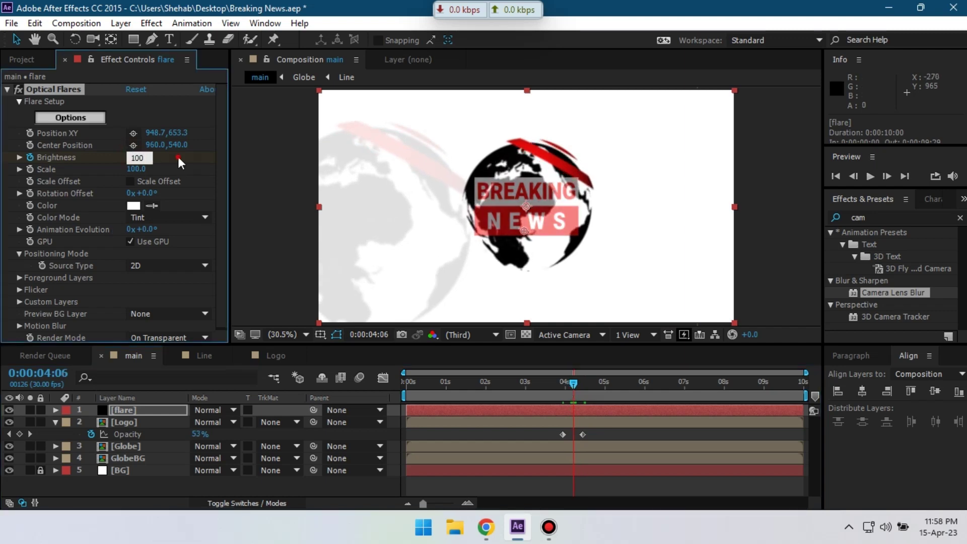
pyautogui.press('Return')
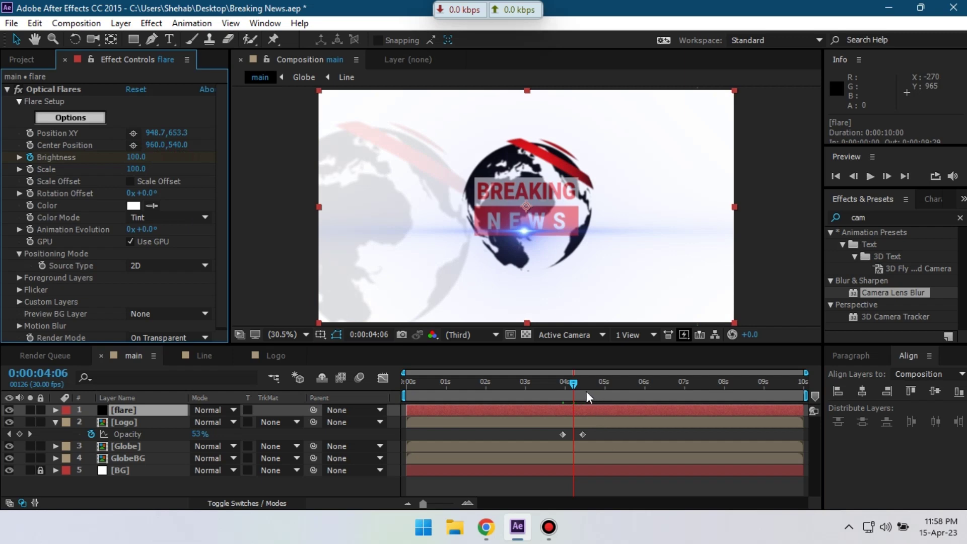
pyautogui.click(586, 386)
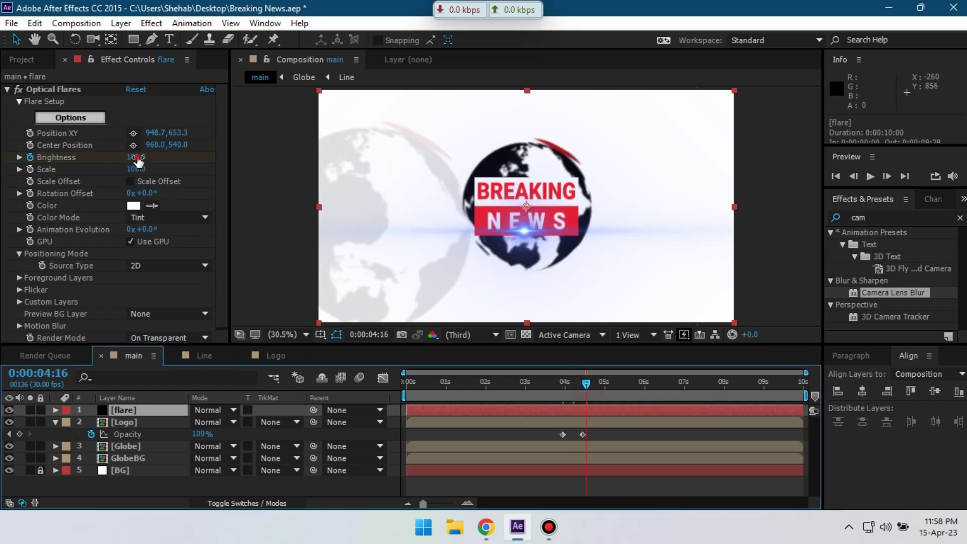
pyautogui.moveTo(137, 158); pyautogui.dragTo(42, 149)
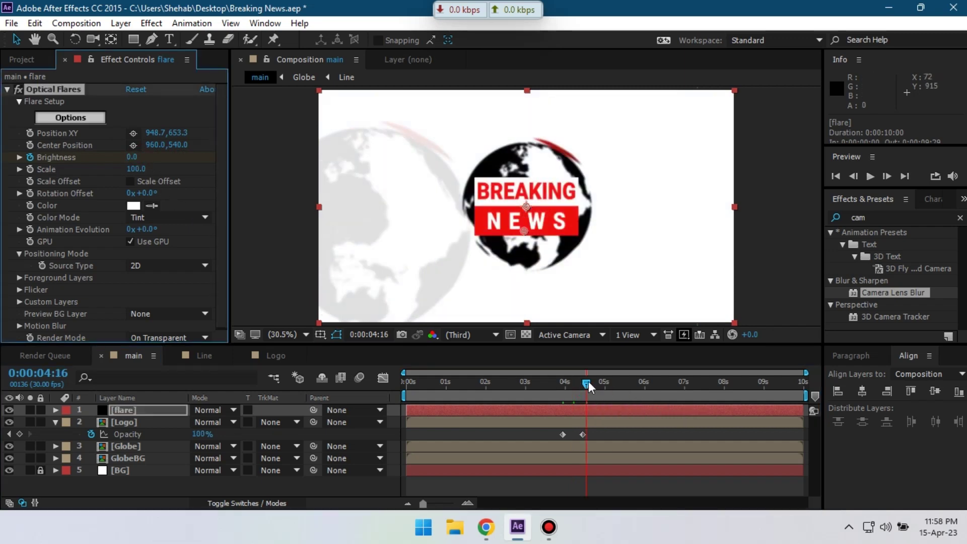
# Step: RAM preview the flare flash, nudging the flare position slightly at 4:07
pyautogui.moveTo(588, 382); pyautogui.dragTo(556, 383)
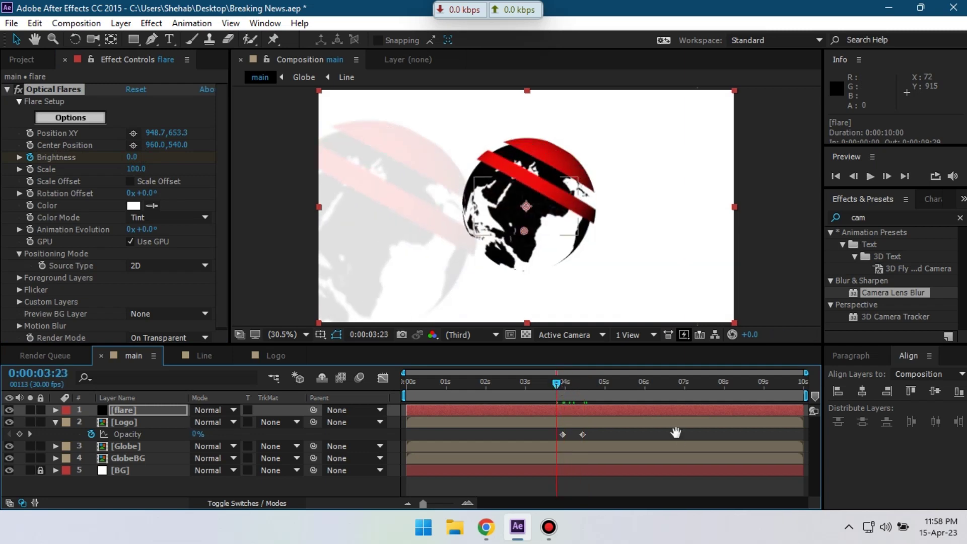
pyautogui.press('space')
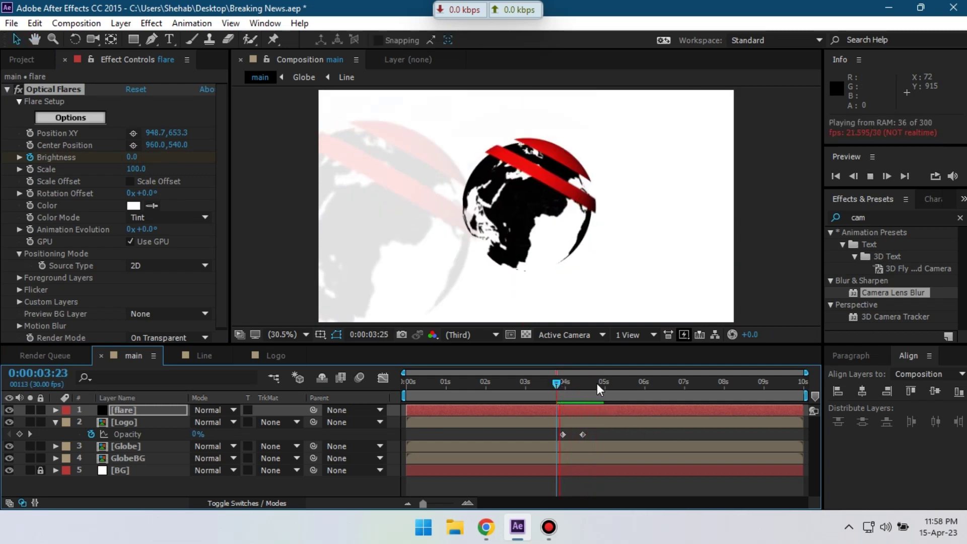
pyautogui.press('space')
pyautogui.moveTo(560, 383); pyautogui.dragTo(576, 382)
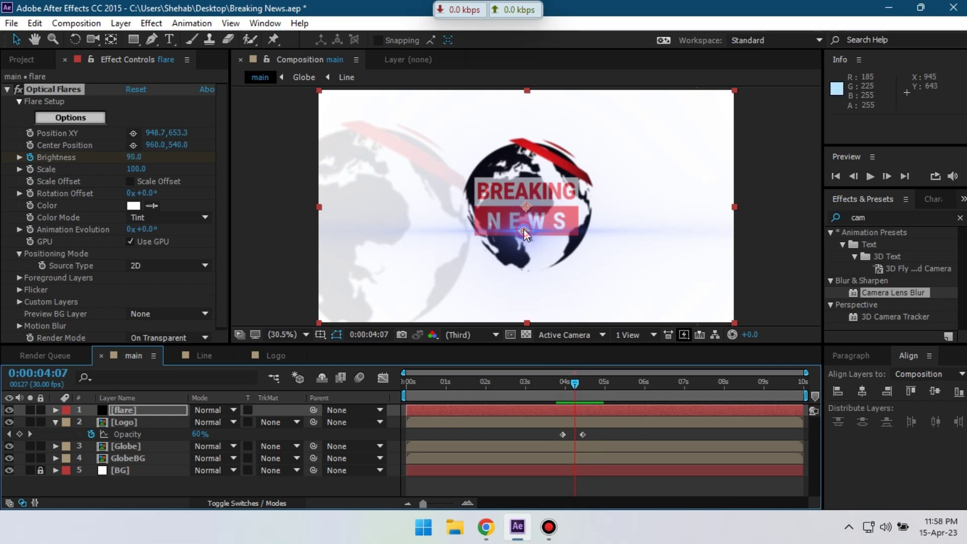
pyautogui.moveTo(523, 230); pyautogui.dragTo(525, 232)
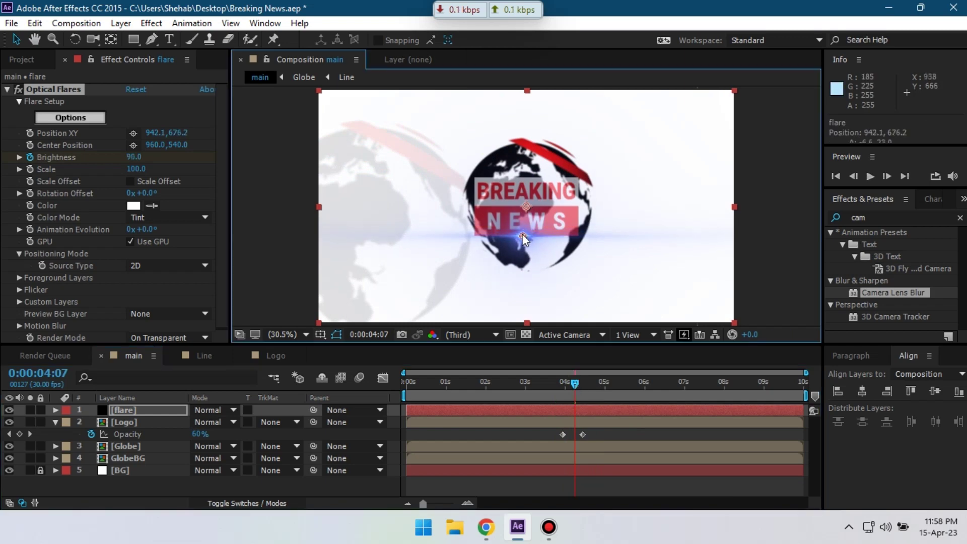
pyautogui.press('space')
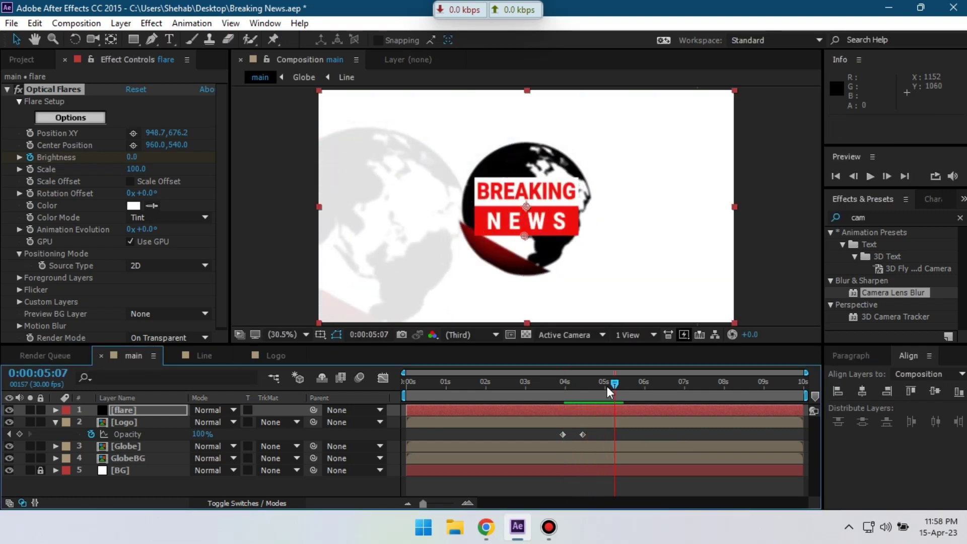
pyautogui.click(407, 382)
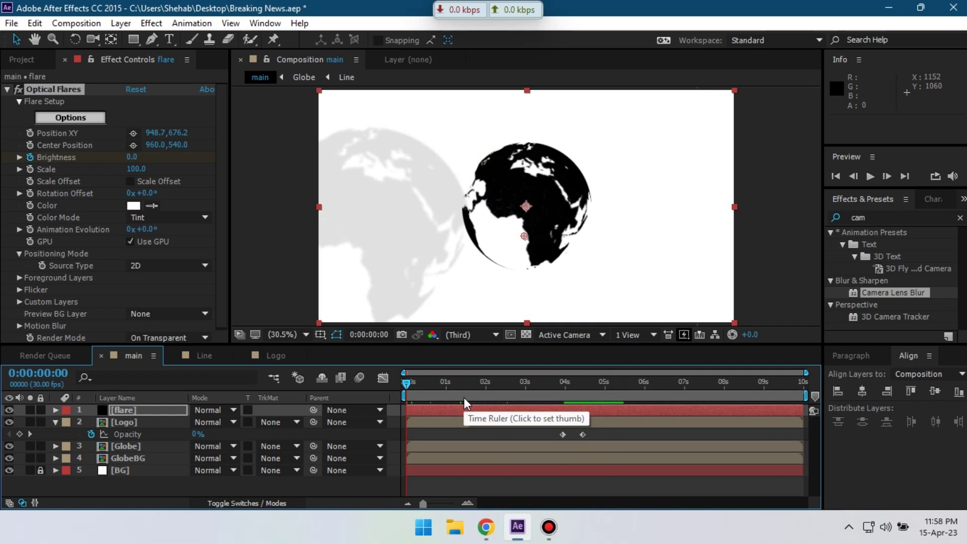
pyautogui.press('space')
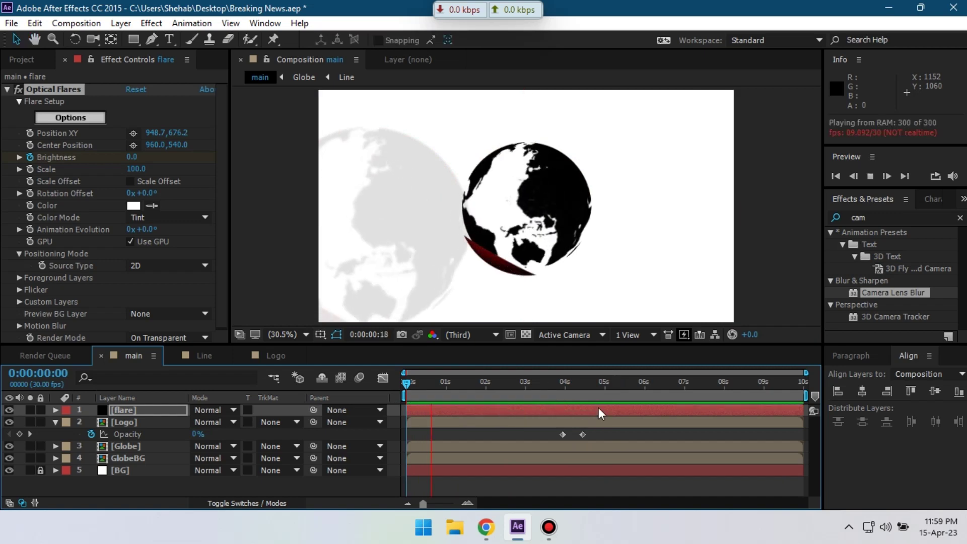